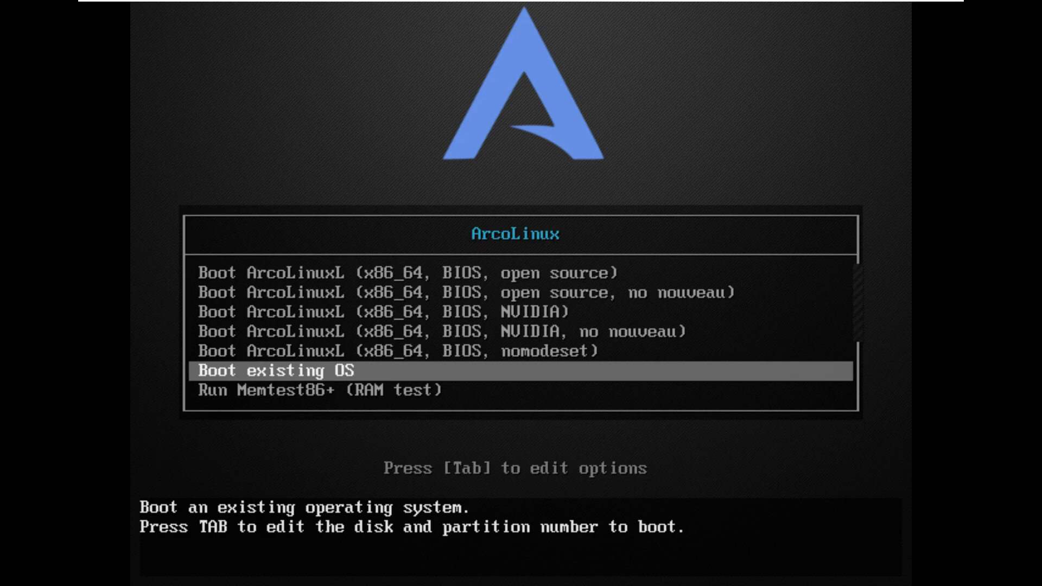
Boot the ArcoLinuxL 'open source, no nouveau' live option from the boot menu.
key(Return)
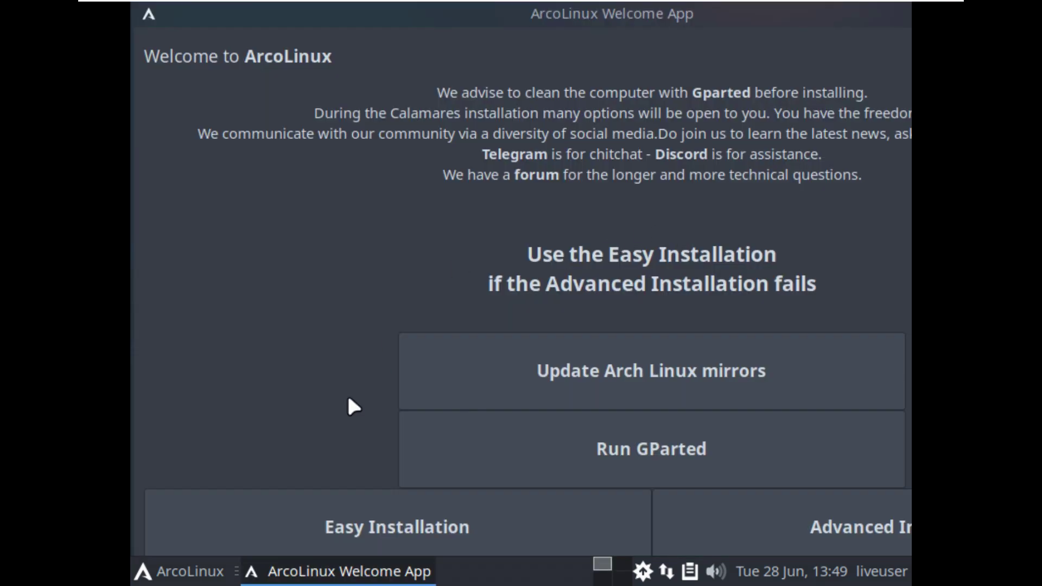
Launch Display settings from the Settings category of the application menu.
click(177, 560)
click(194, 443)
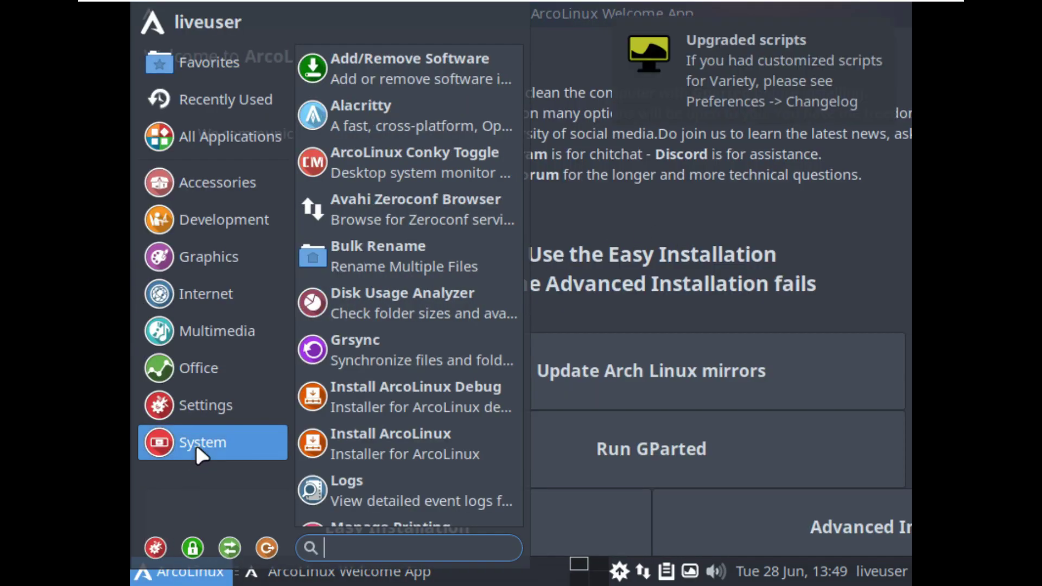
scroll(369, 363, down, 5)
click(263, 397)
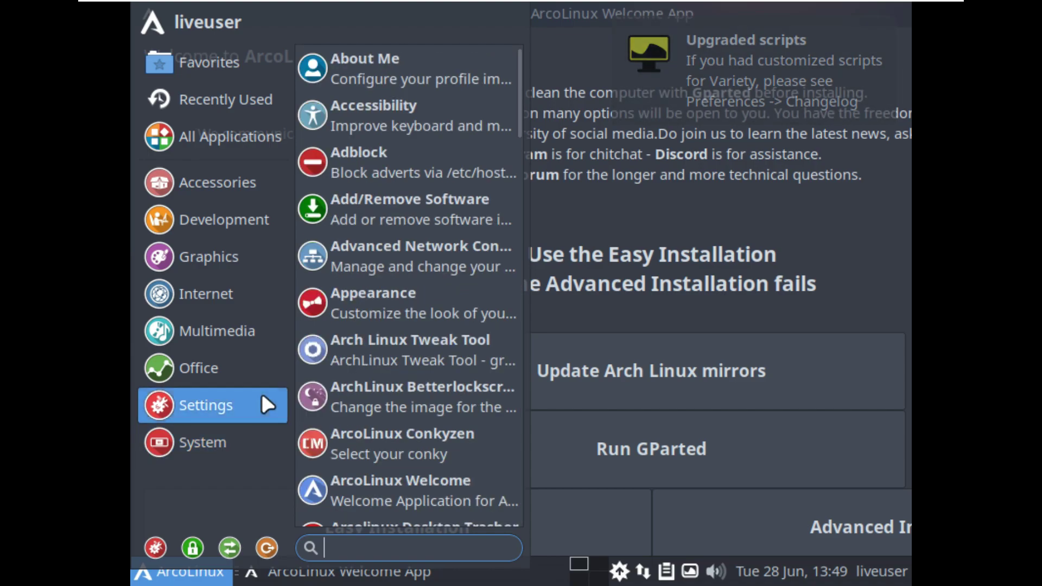
scroll(389, 215, down, 5)
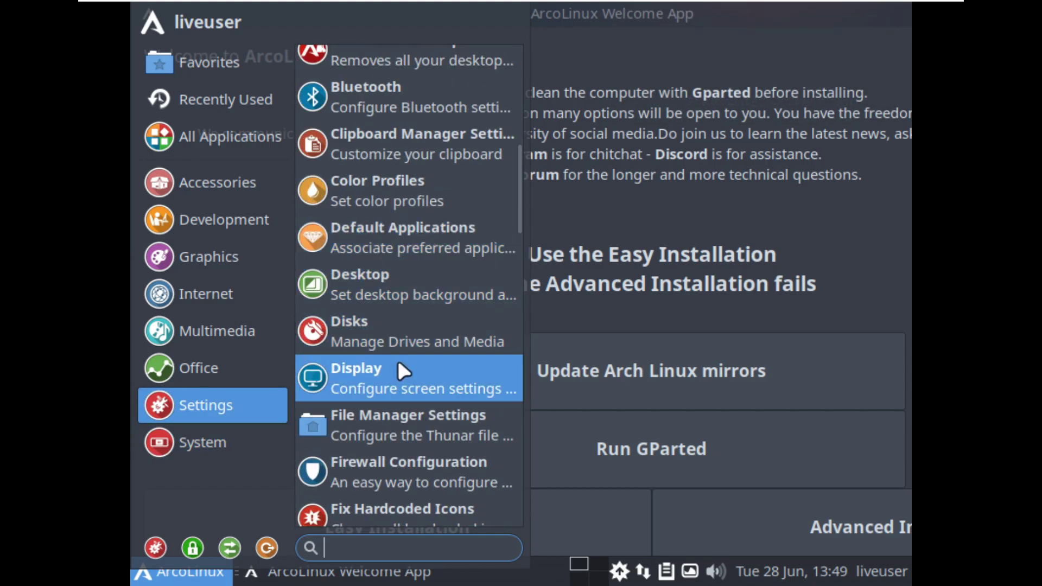
click(393, 362)
Apply and keep a 1920x1080 resolution, then close Display settings.
click(705, 202)
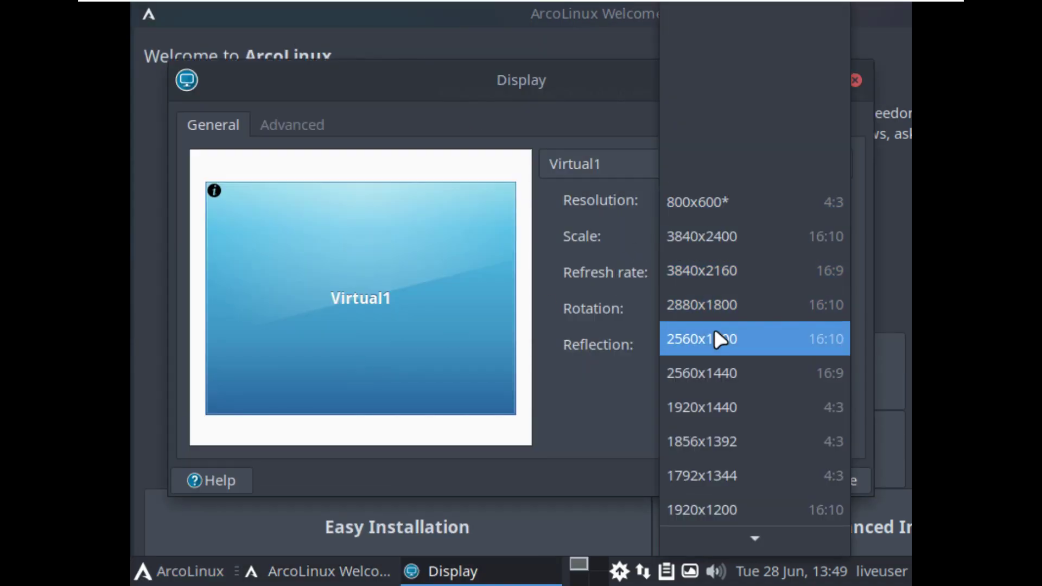
scroll(735, 485, down, 2)
click(734, 495)
click(794, 381)
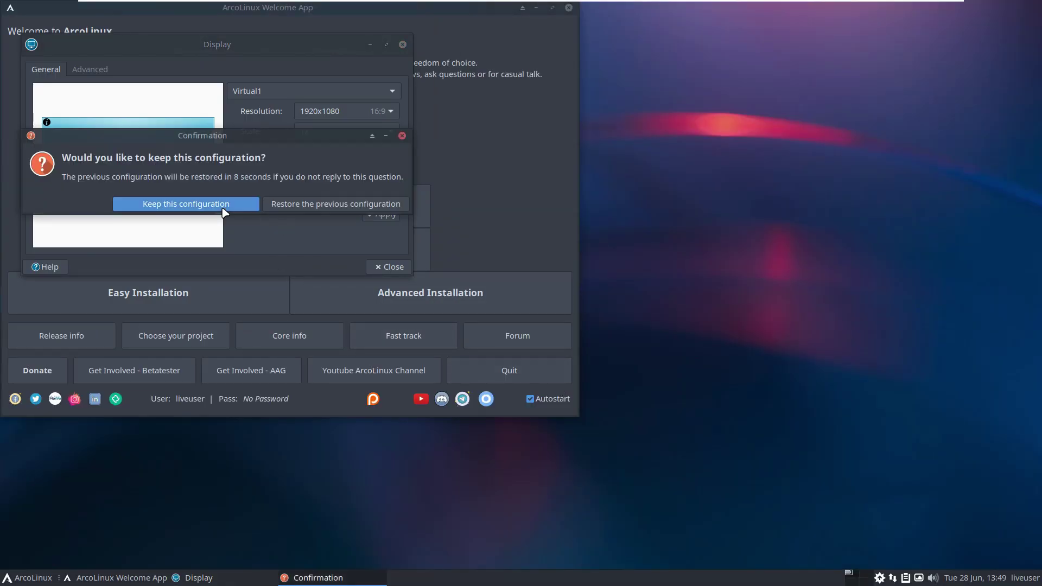
click(190, 204)
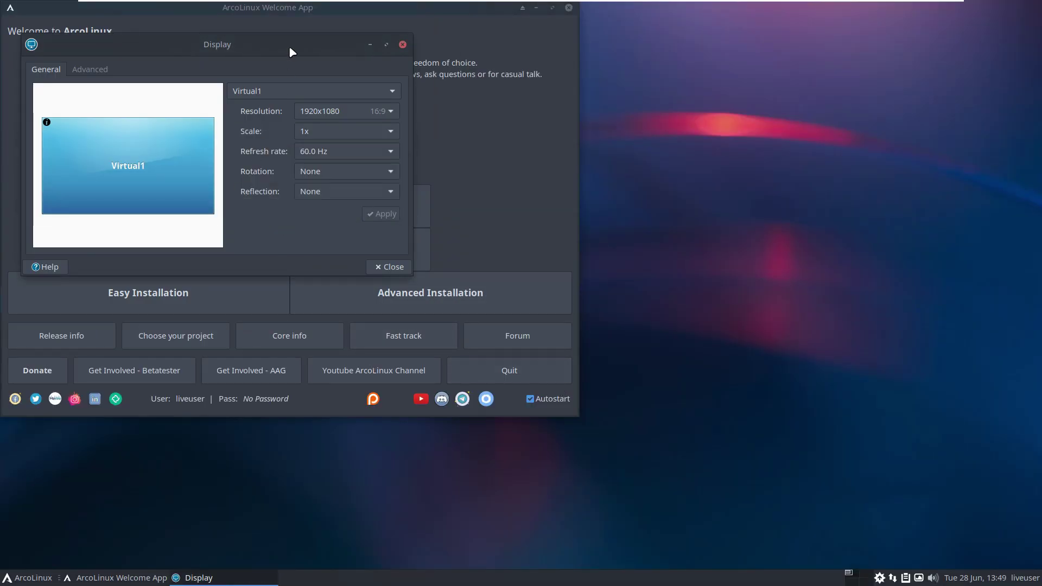
drag(288, 45, 587, 165)
click(687, 386)
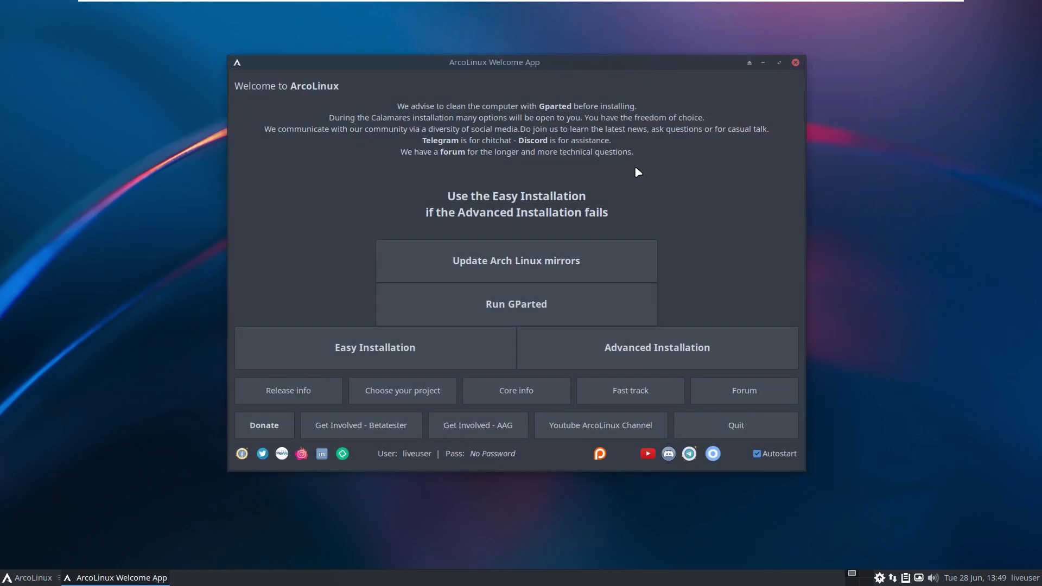
mouse_move(828, 8)
Launch Firefox and close the mozilla.org privacy notice tab.
click(47, 577)
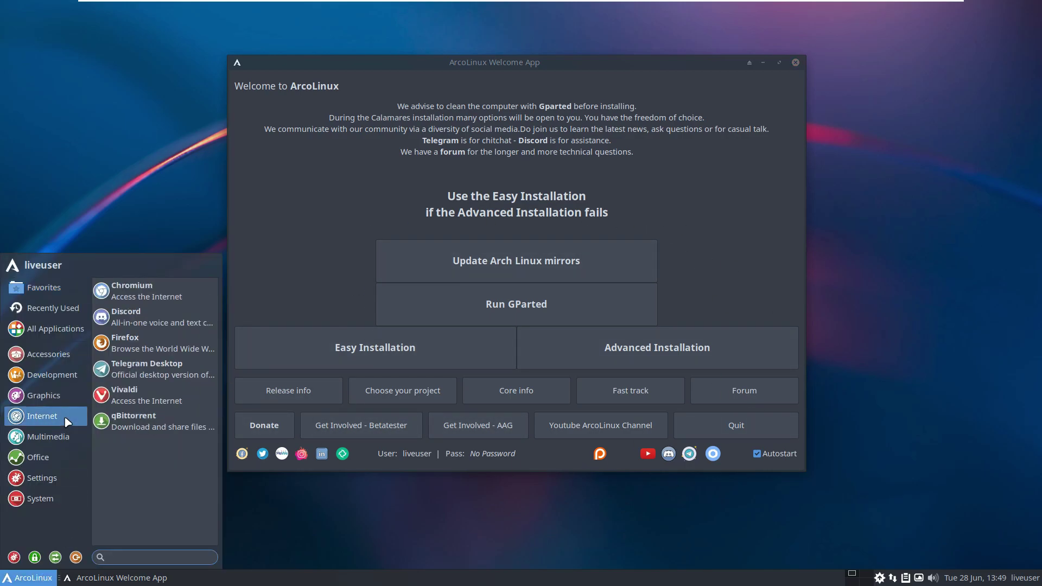
click(135, 346)
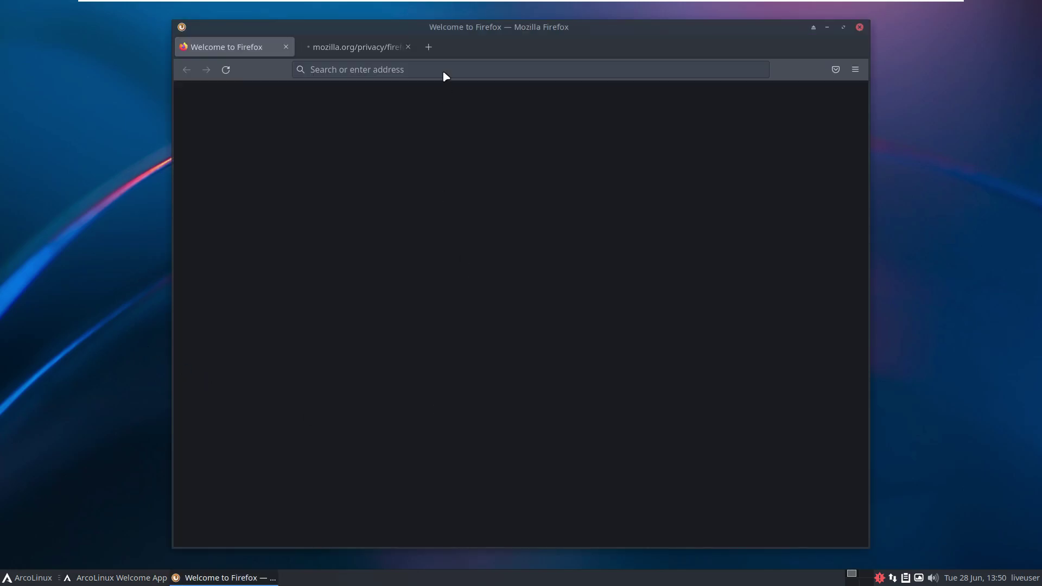
click(408, 47)
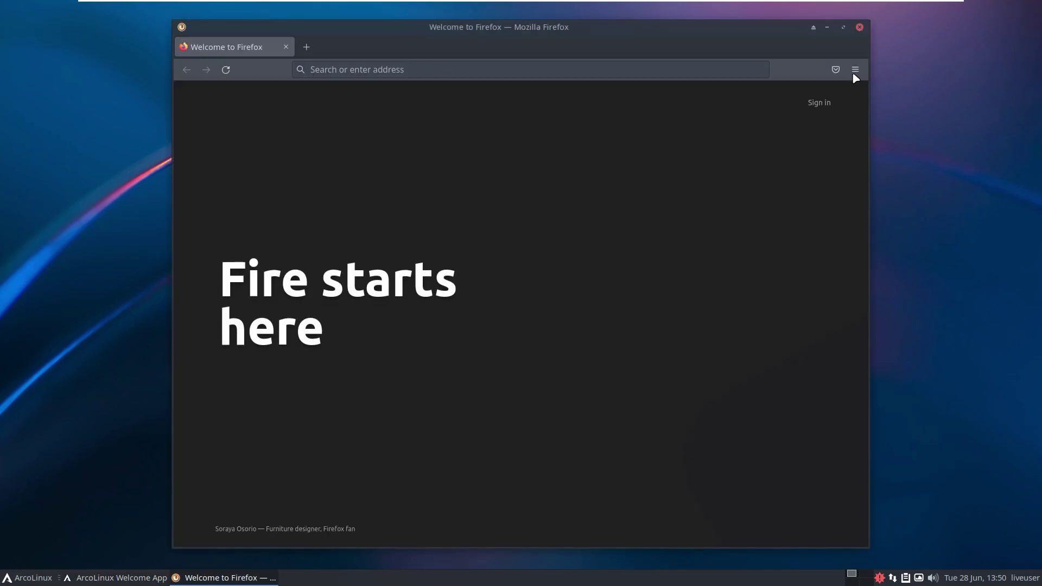
View the About Firefox information from the Help menu, then close it.
click(855, 69)
click(719, 414)
click(730, 219)
click(680, 188)
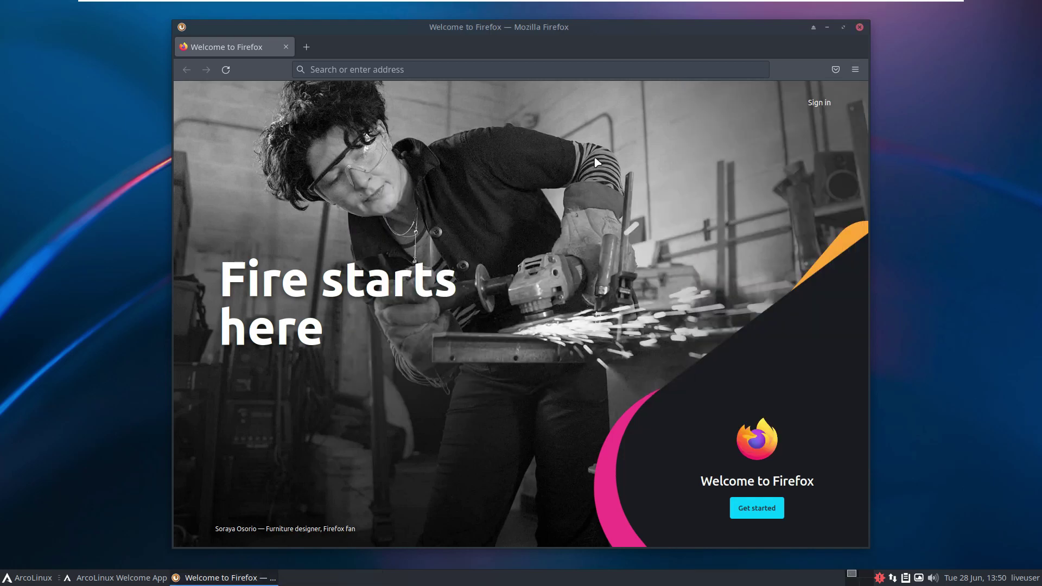
Search Google for 'arcolinux' from the address bar.
click(440, 71)
text(arcolinux)
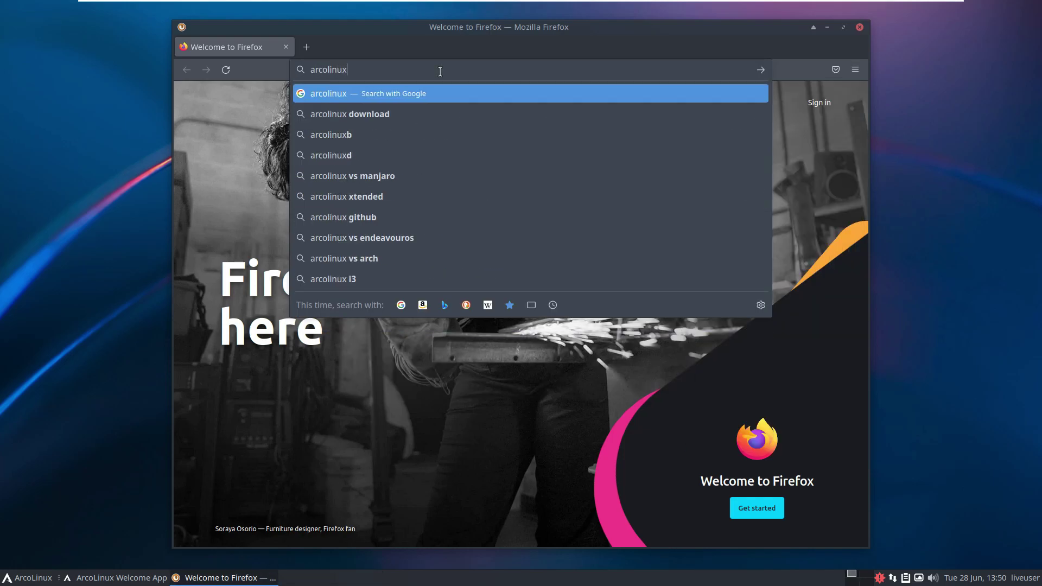
key(Return)
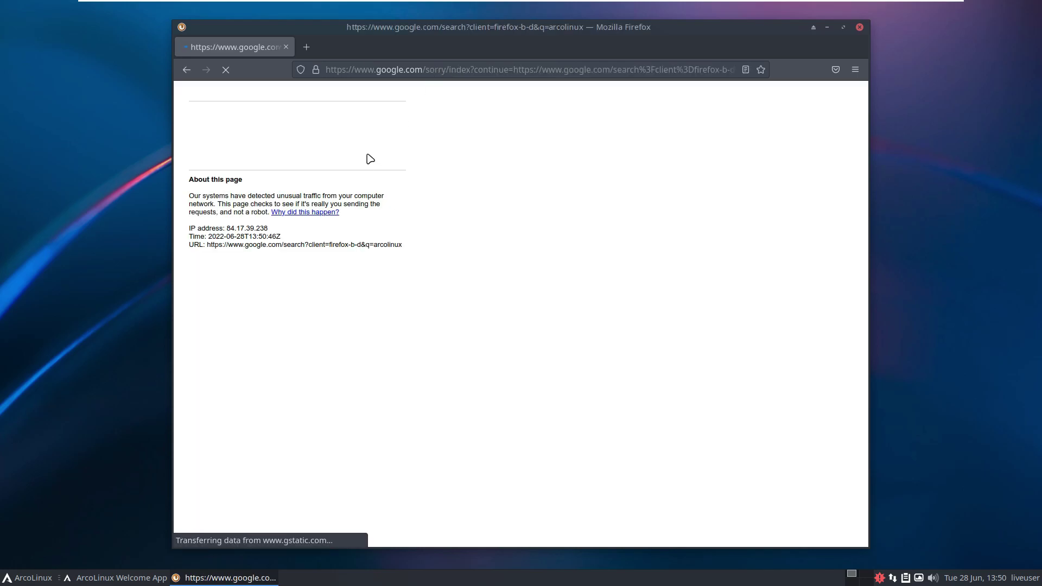
Start the reCAPTCHA check and mark all traffic-light tiles.
click(203, 139)
click(300, 234)
click(352, 234)
click(352, 286)
click(345, 332)
click(300, 339)
click(310, 280)
click(403, 386)
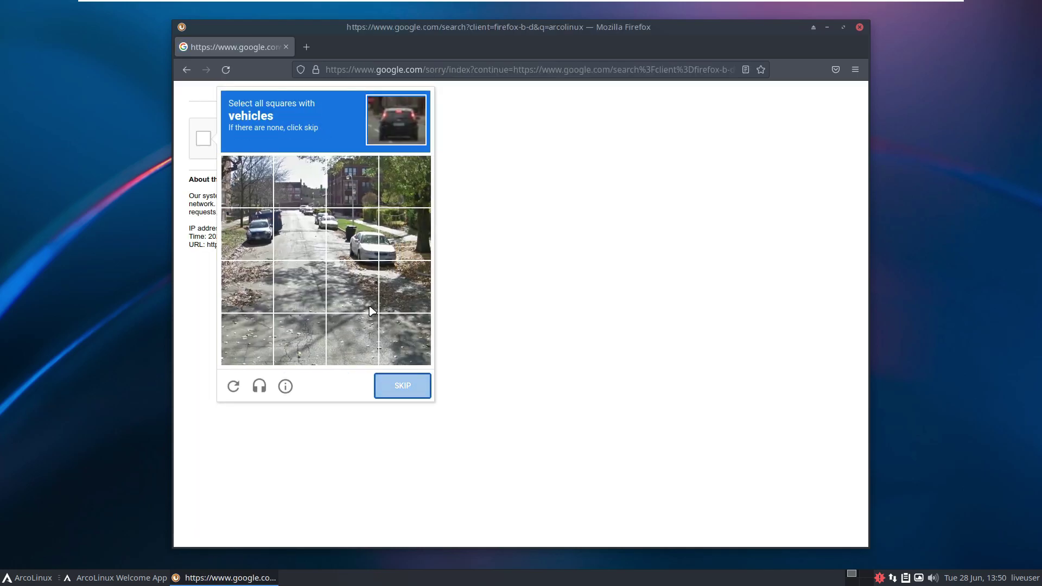
Mark every vehicle tile in the second challenge and verify.
click(351, 234)
click(405, 234)
click(405, 287)
click(351, 287)
click(299, 234)
click(266, 223)
click(300, 182)
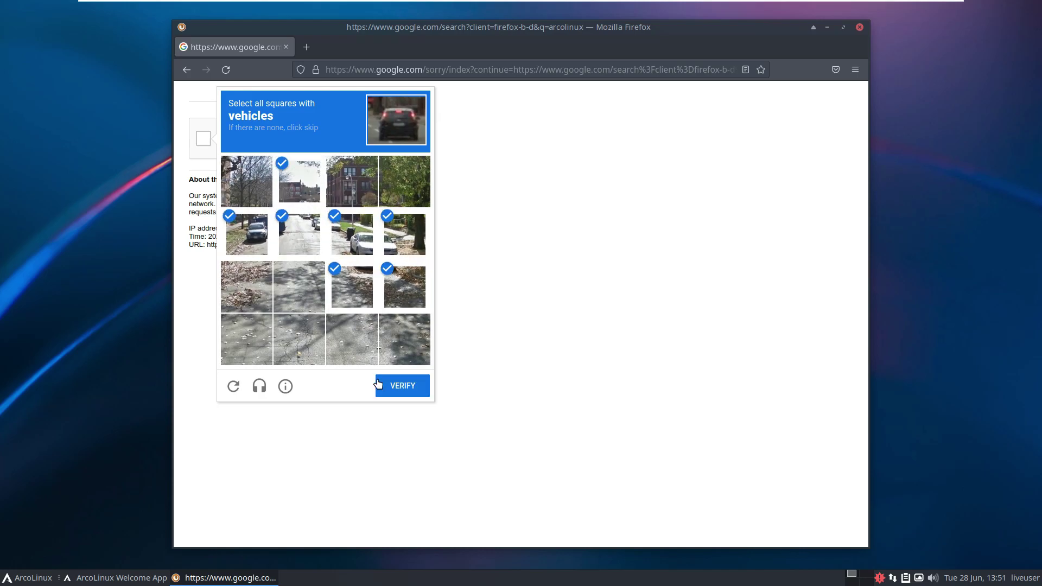
click(403, 386)
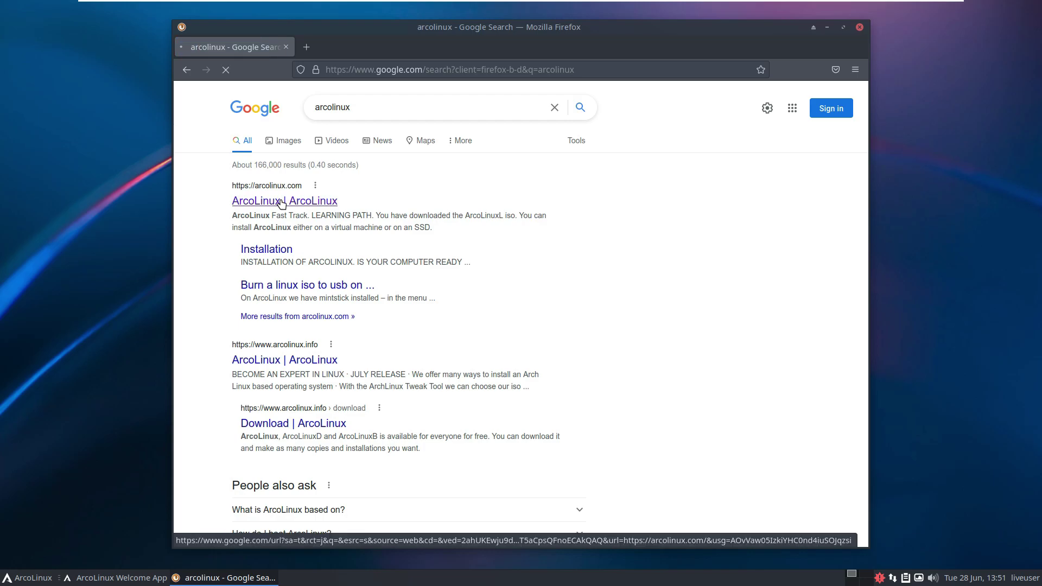
Open arcolinux.com, maximize Firefox, and follow Downloads to the SourceForge ArcoLinuxL link.
click(281, 202)
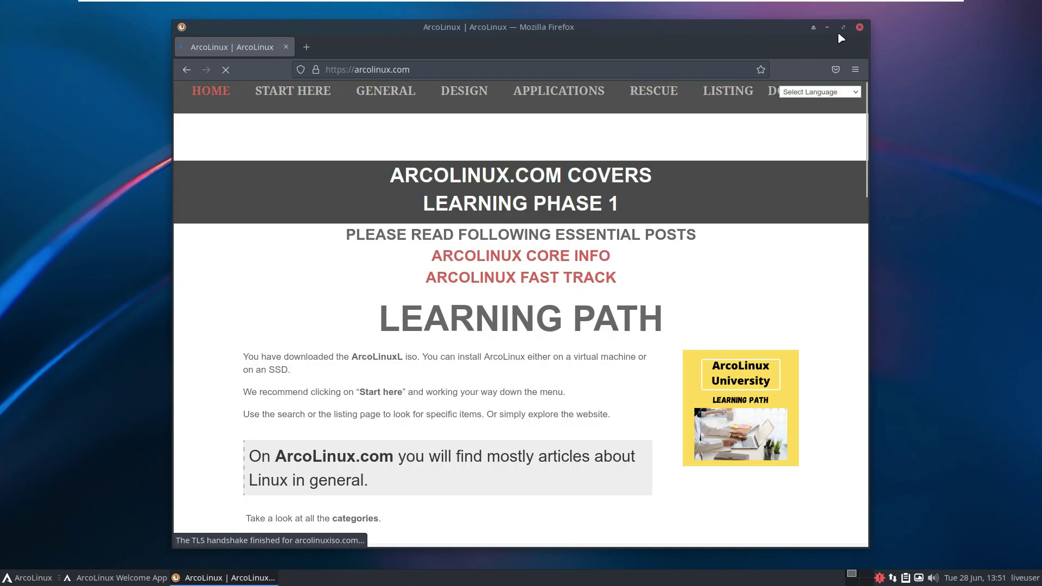
click(843, 27)
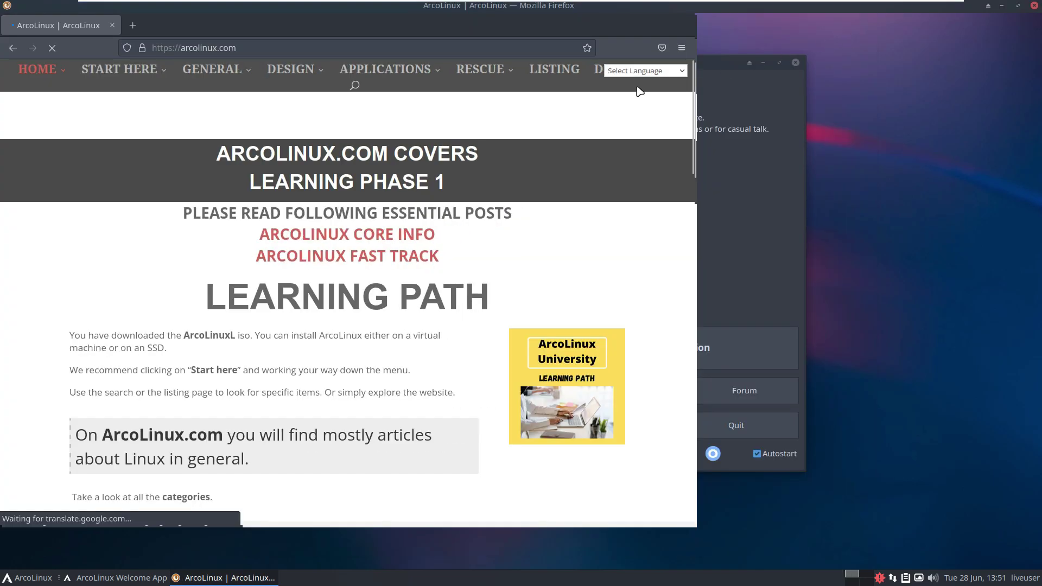
scroll(488, 279, down, 15)
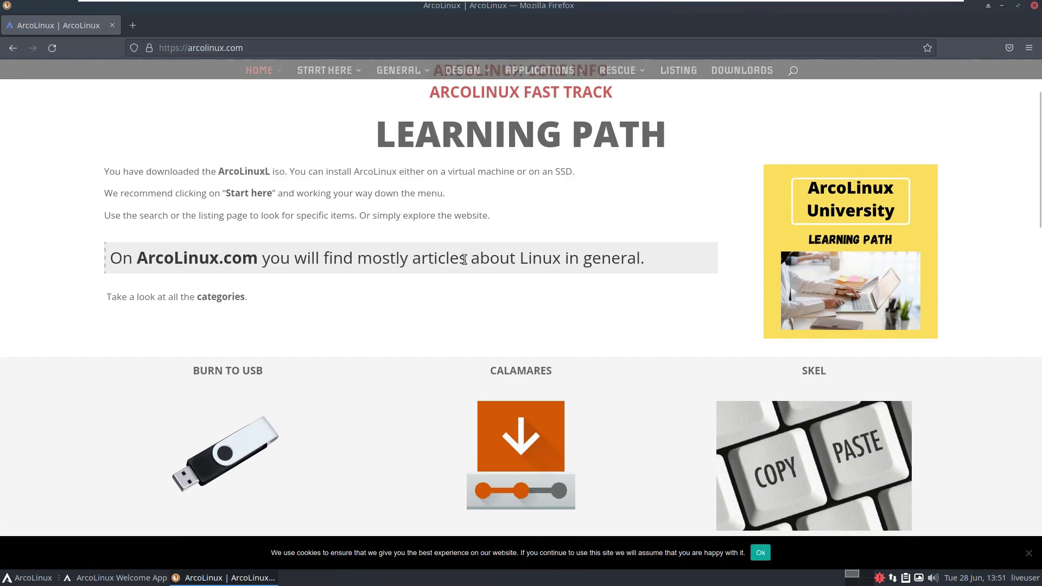
scroll(635, 319, up, 15)
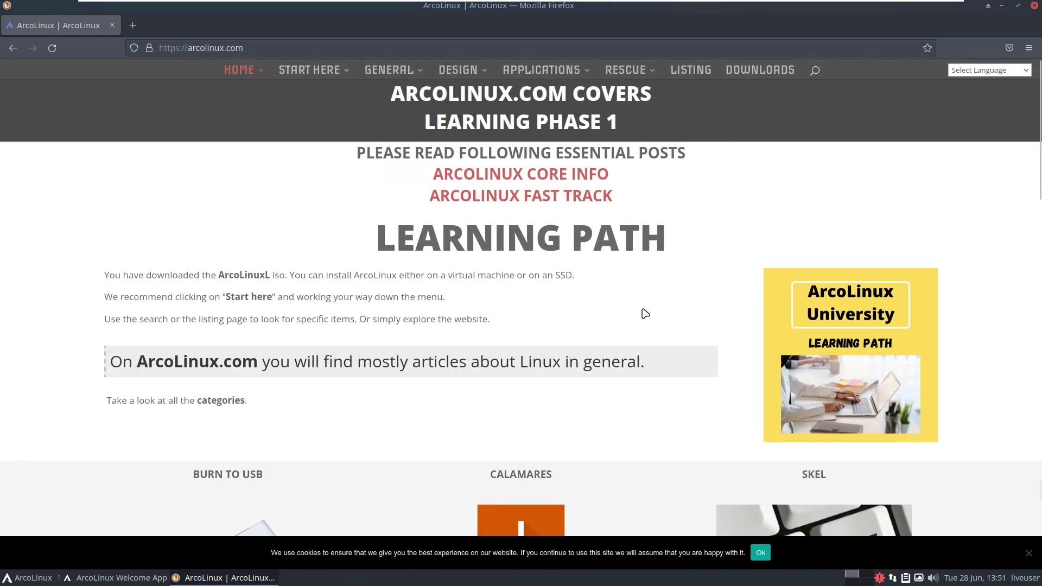
click(748, 68)
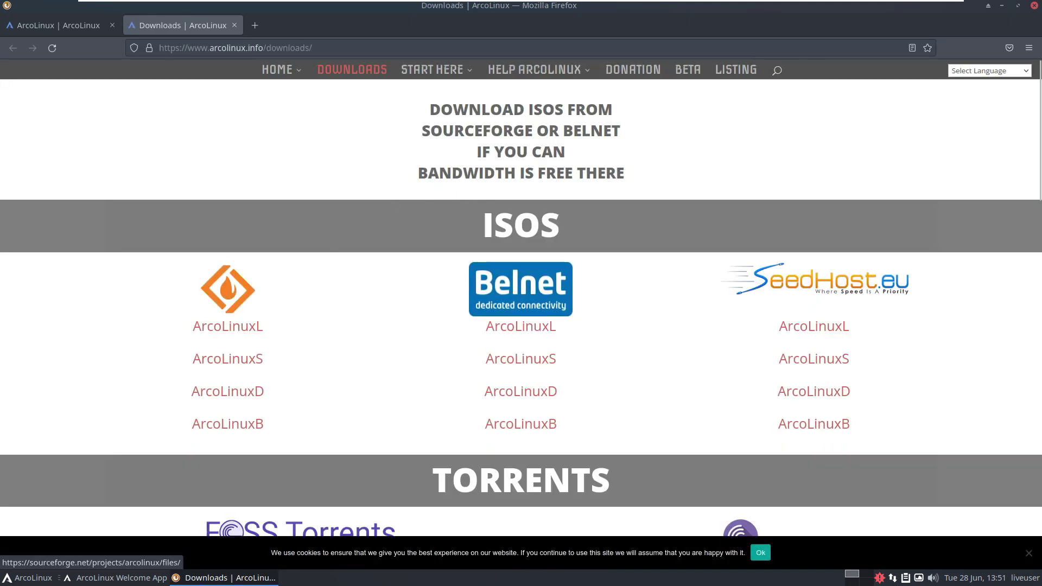
click(249, 326)
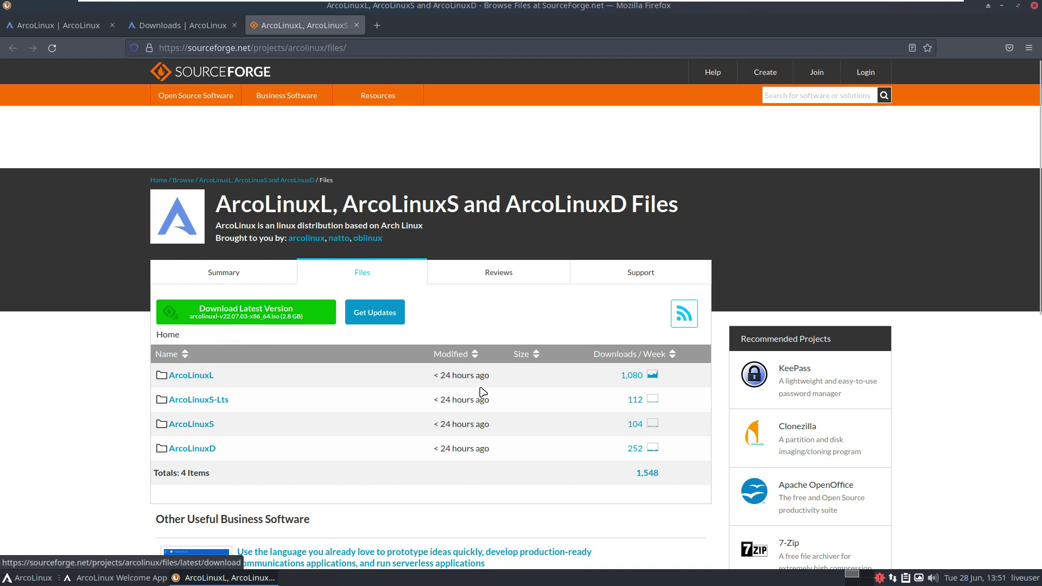
In the ArcoLinuxL folder, download arcolinuxl-v22.07.03-x86_64.iso.
click(205, 375)
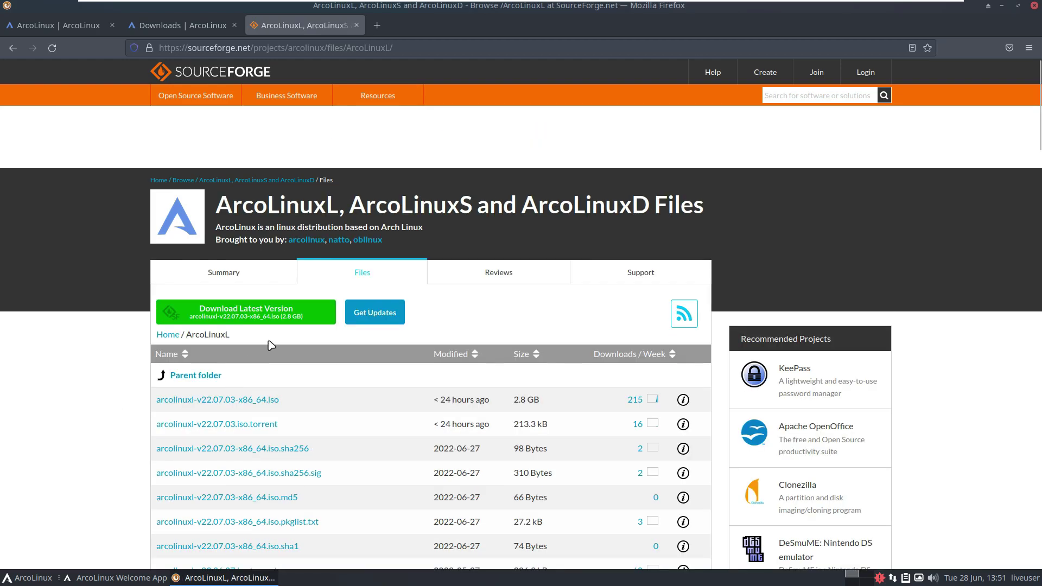
scroll(261, 359, down, 3)
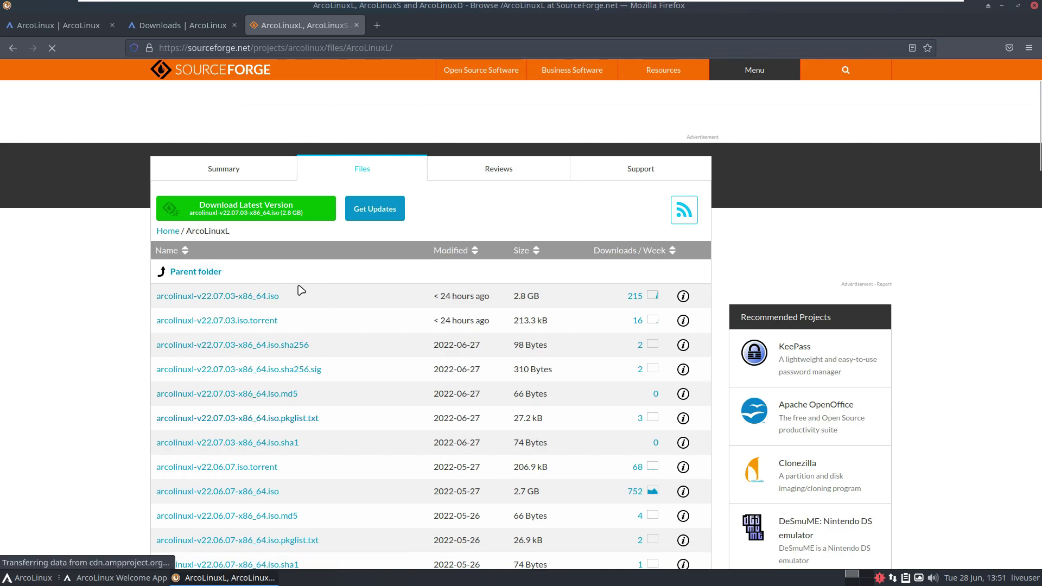
scroll(275, 333, down, 5)
scroll(337, 358, up, 10)
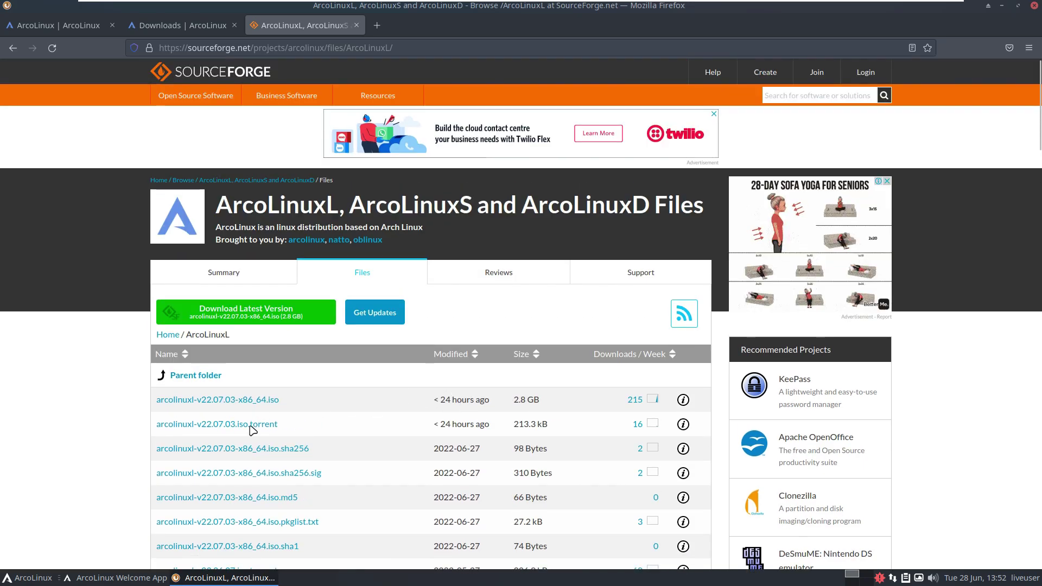
click(239, 400)
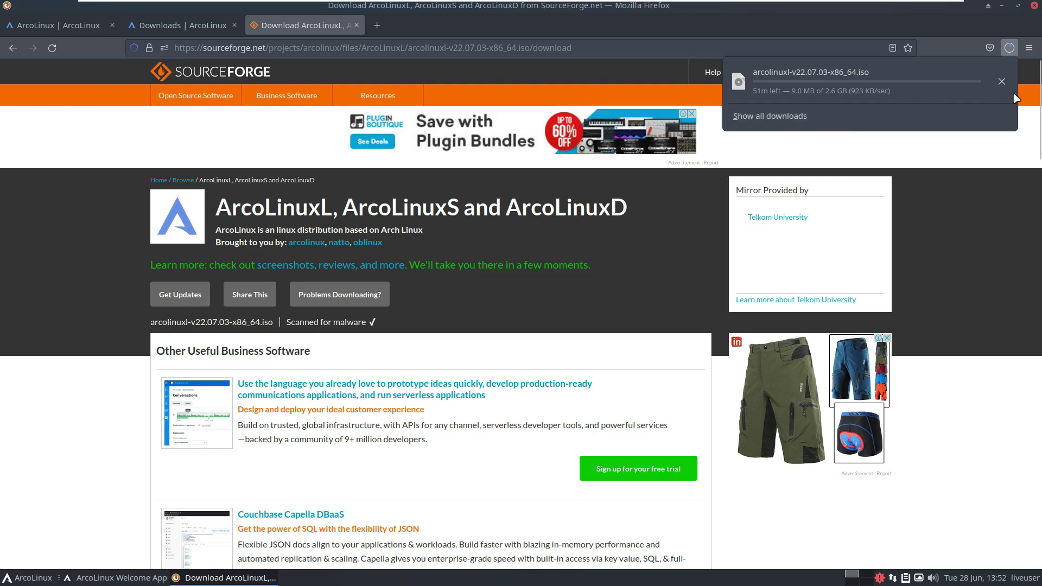
Close the SourceForge and downloads tabs and go to youtube.com/9to5linux.
click(356, 26)
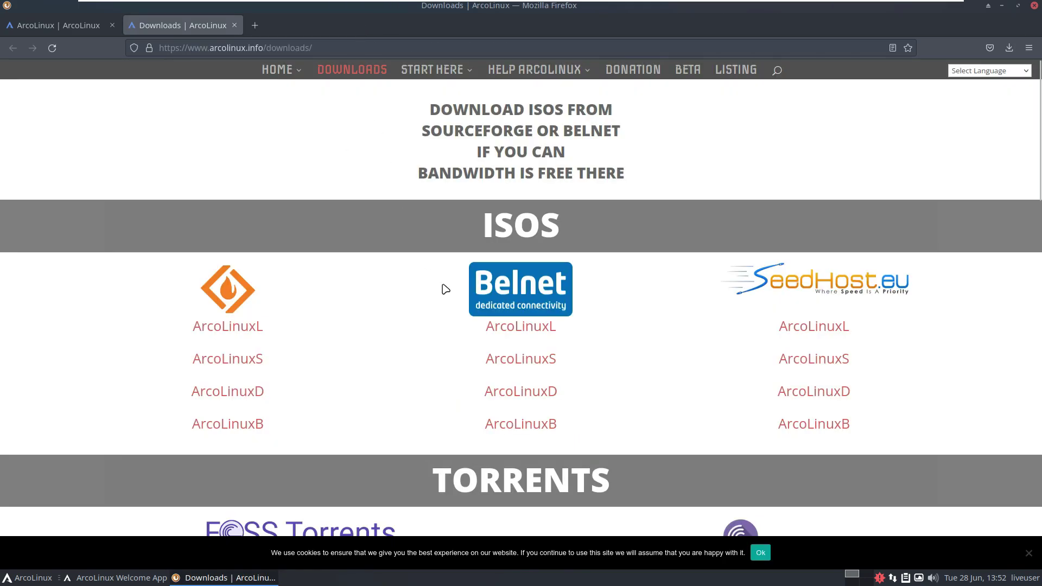
click(234, 25)
click(270, 48)
text(youtube.com/9to5)
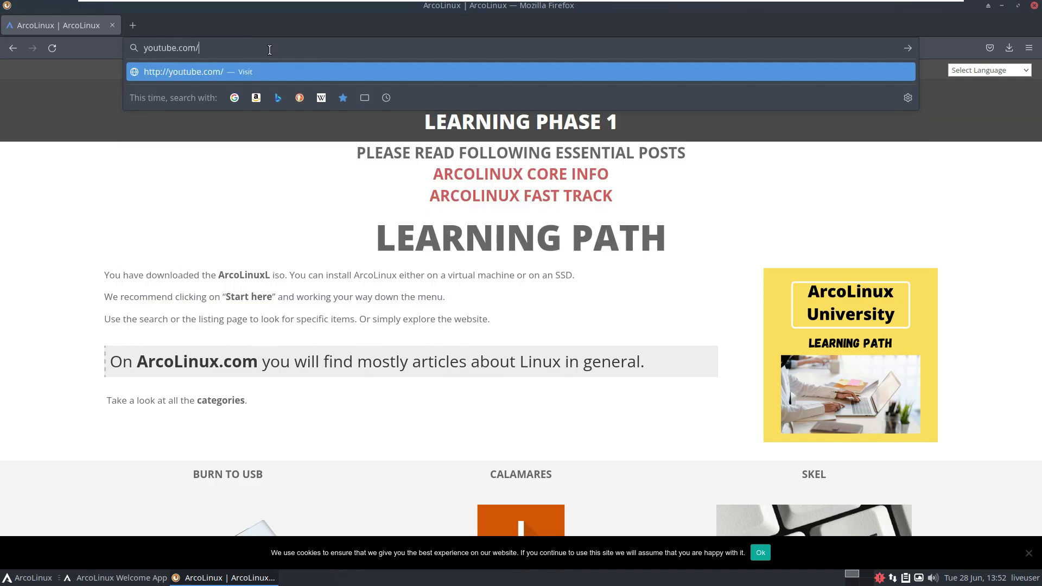
text(linux)
key(Return)
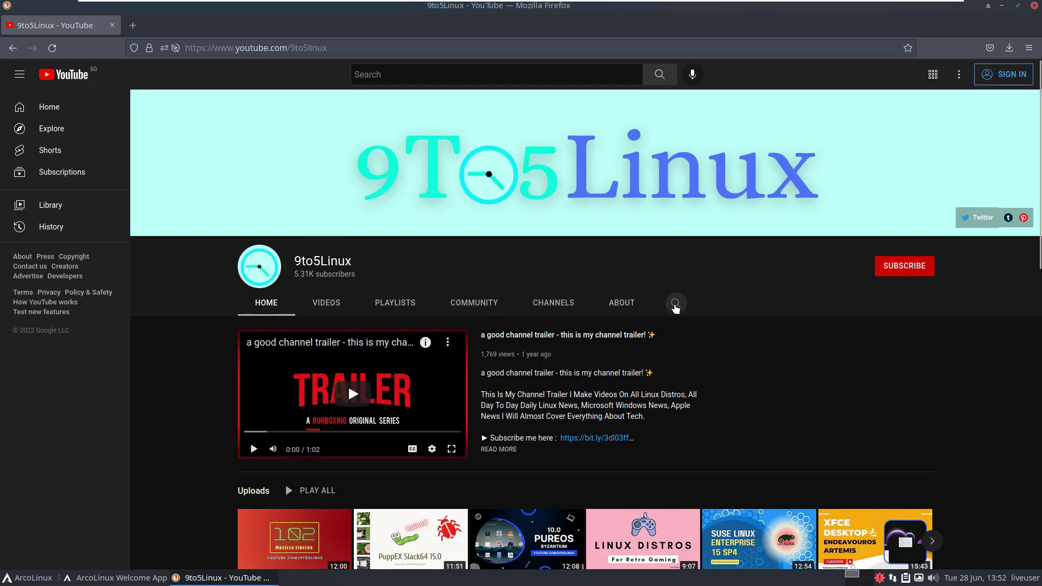
Search the 9to5Linux channel for 'arcolinux' videos.
click(676, 303)
text(arcolinux)
key(Return)
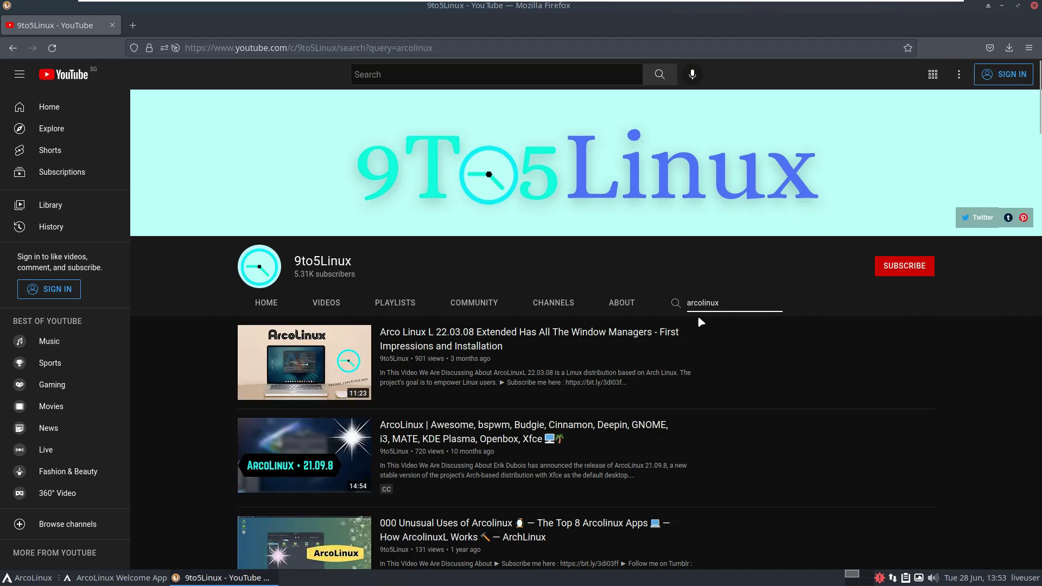
scroll(699, 326, down, 10)
scroll(743, 338, up, 8)
scroll(742, 334, up, 3)
Show the channel's About page and select the first description line.
click(904, 266)
click(638, 309)
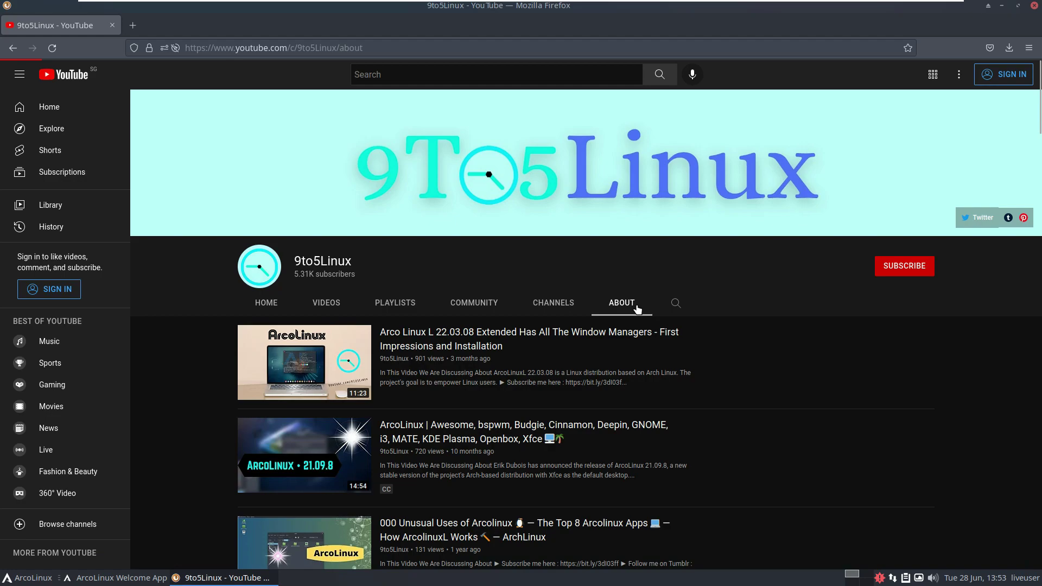
drag(448, 371, 384, 485)
scroll(322, 373, down, 2)
scroll(609, 451, up, 2)
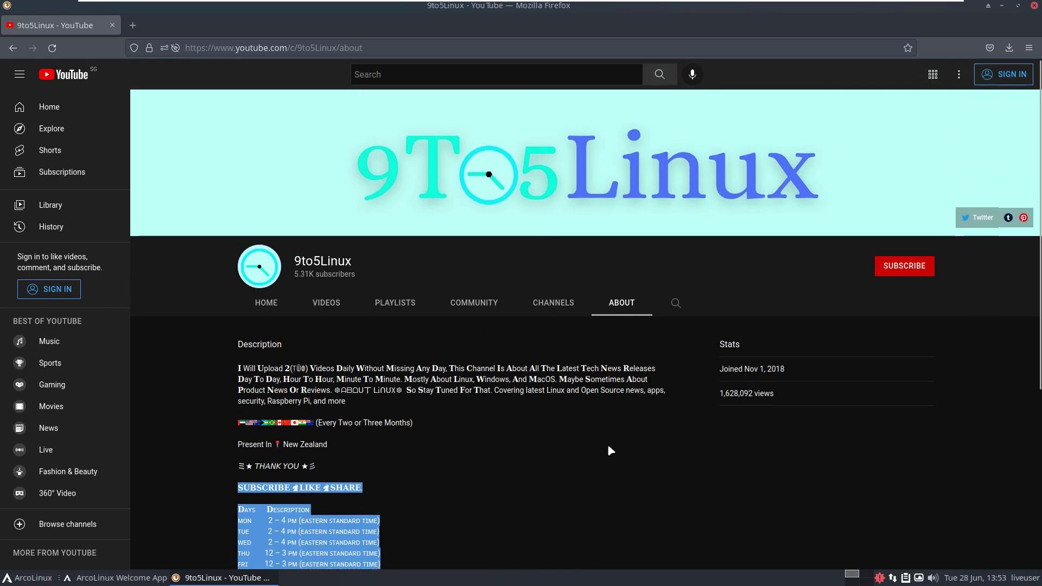
Try subscribing, dismiss the sign-in prompt, and close Firefox.
click(893, 275)
click(763, 247)
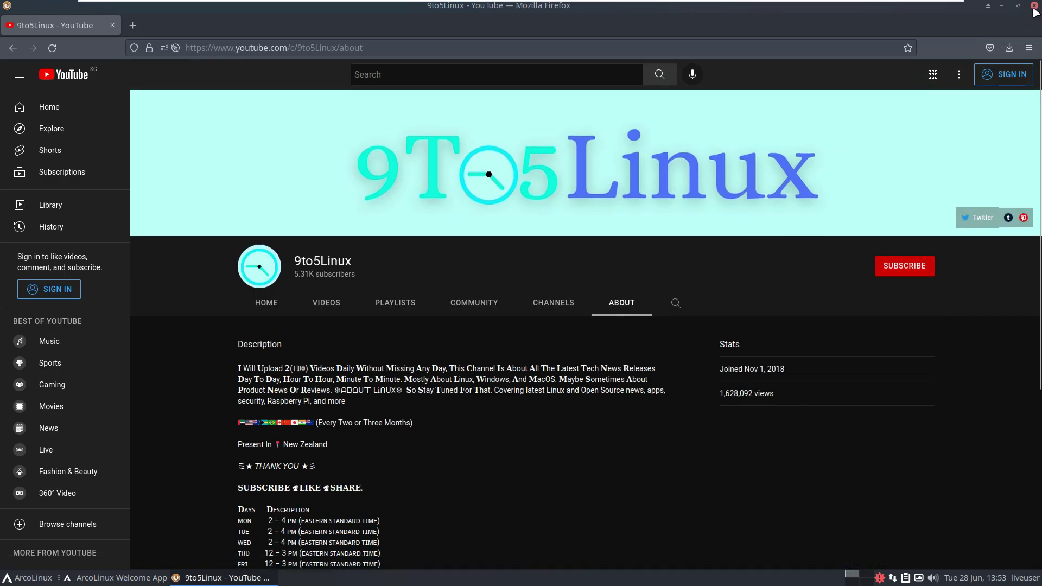
click(1034, 6)
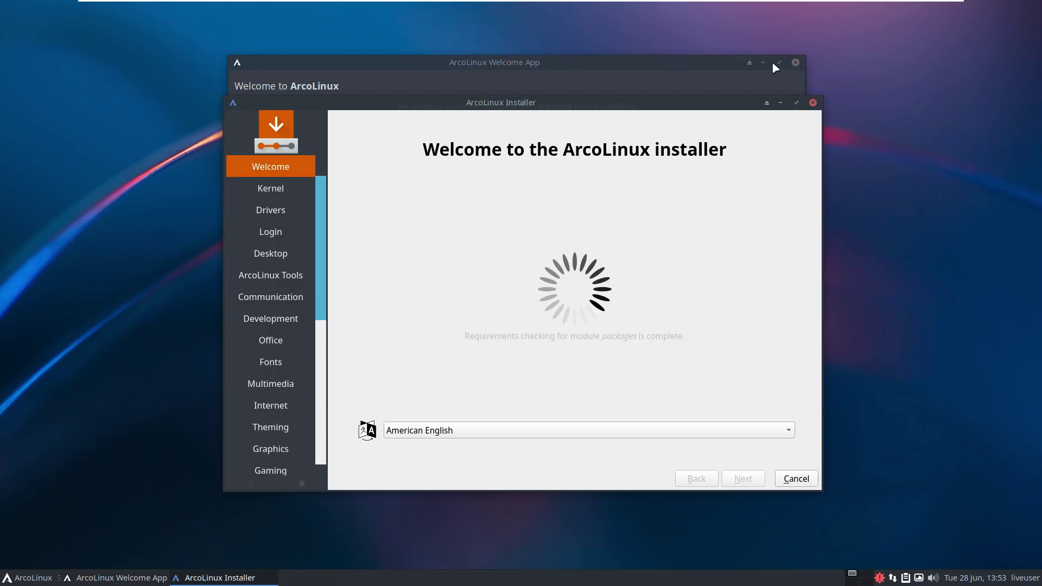
Close the Welcome App, maximize the installer, and keep American English as language.
click(786, 65)
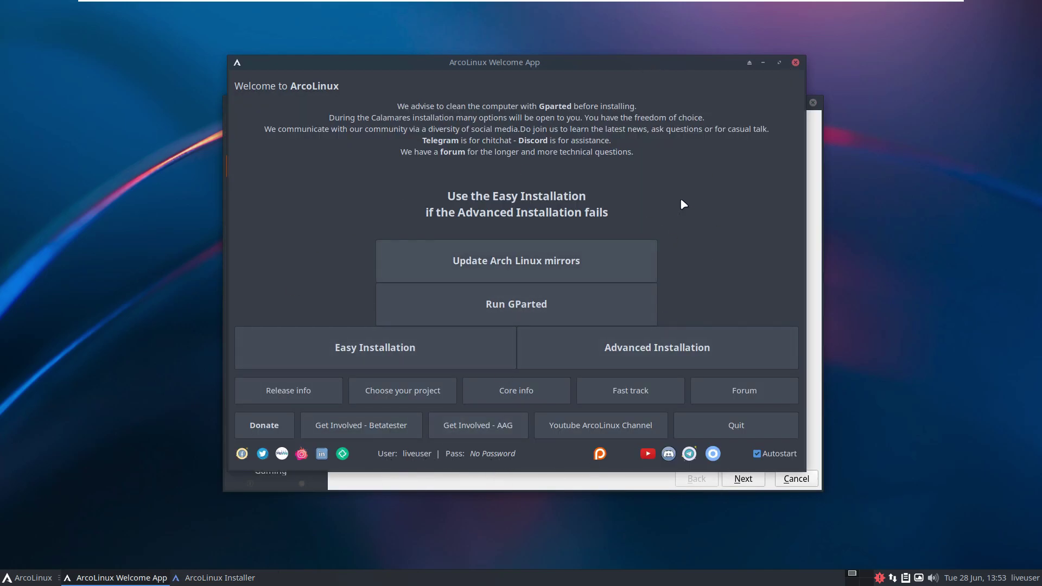
click(794, 64)
click(799, 102)
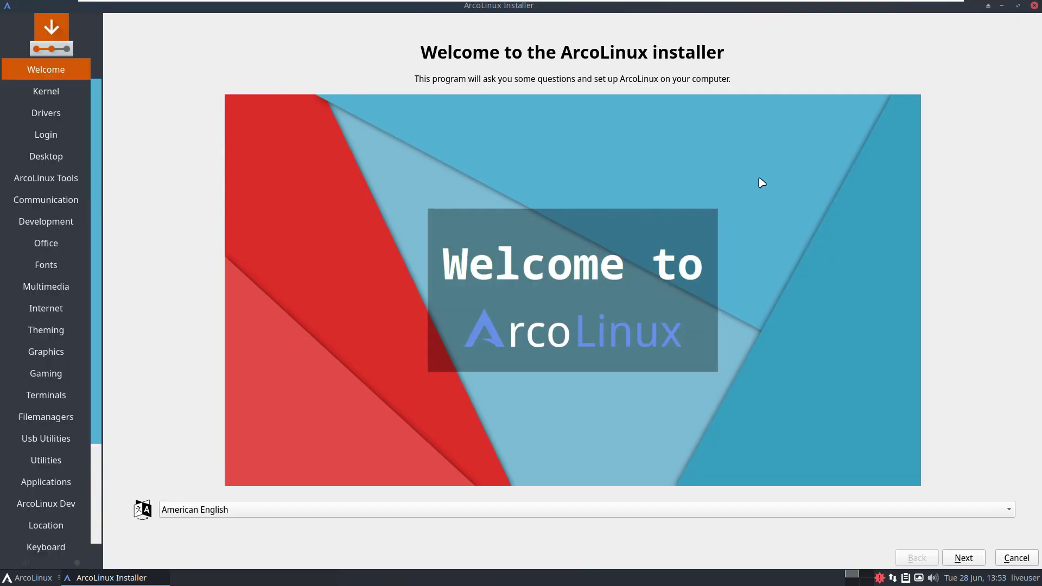
click(302, 509)
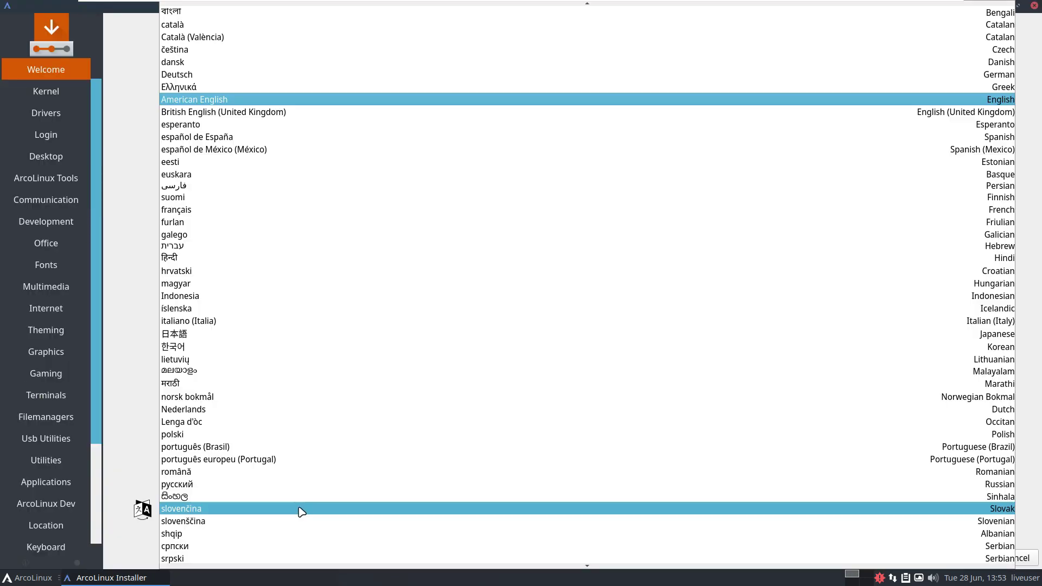
scroll(332, 383, down, 4)
scroll(333, 384, up, 5)
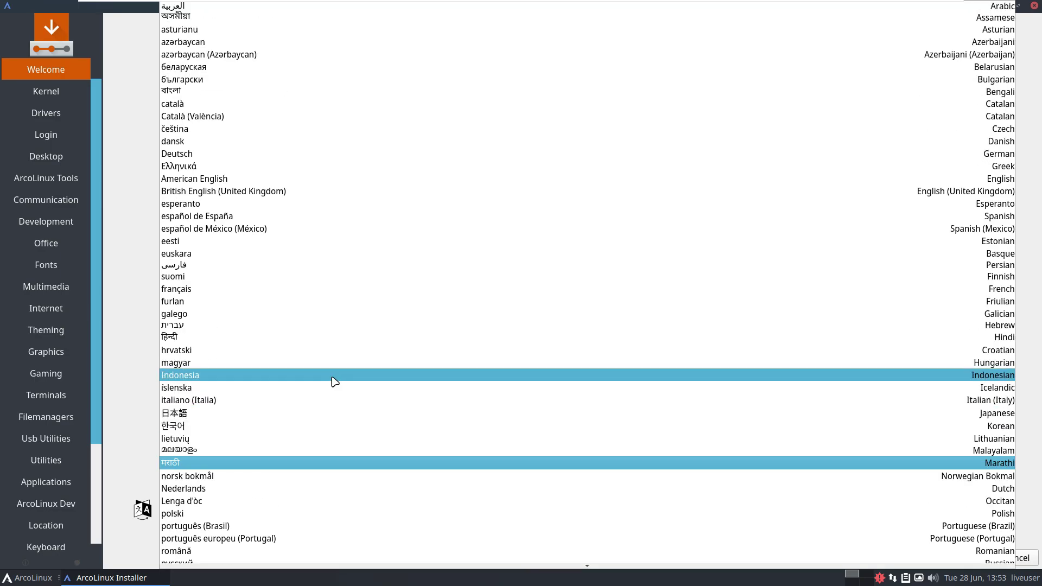
key(Escape)
Tick the default Linux kernel on the Kernel page.
click(963, 557)
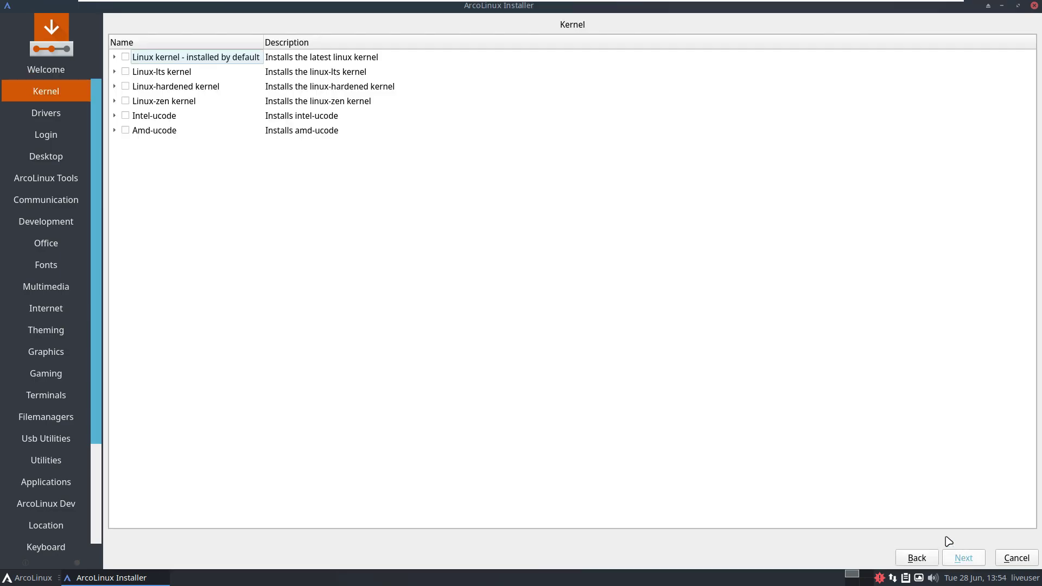
click(115, 57)
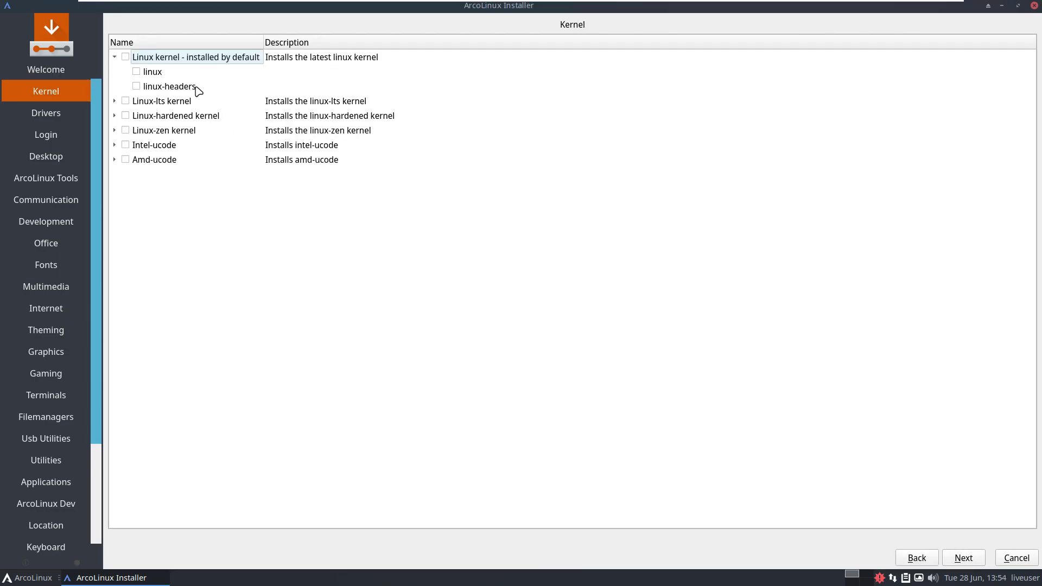
click(116, 57)
click(126, 58)
click(125, 57)
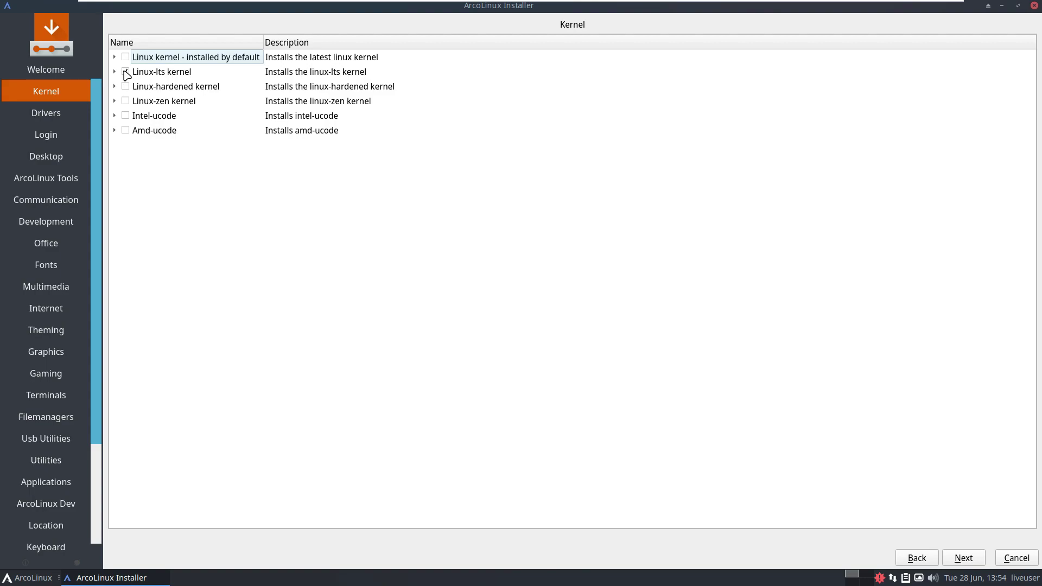
click(125, 57)
Untick the Xf86-video-intel driver on the Drivers page and continue.
click(963, 557)
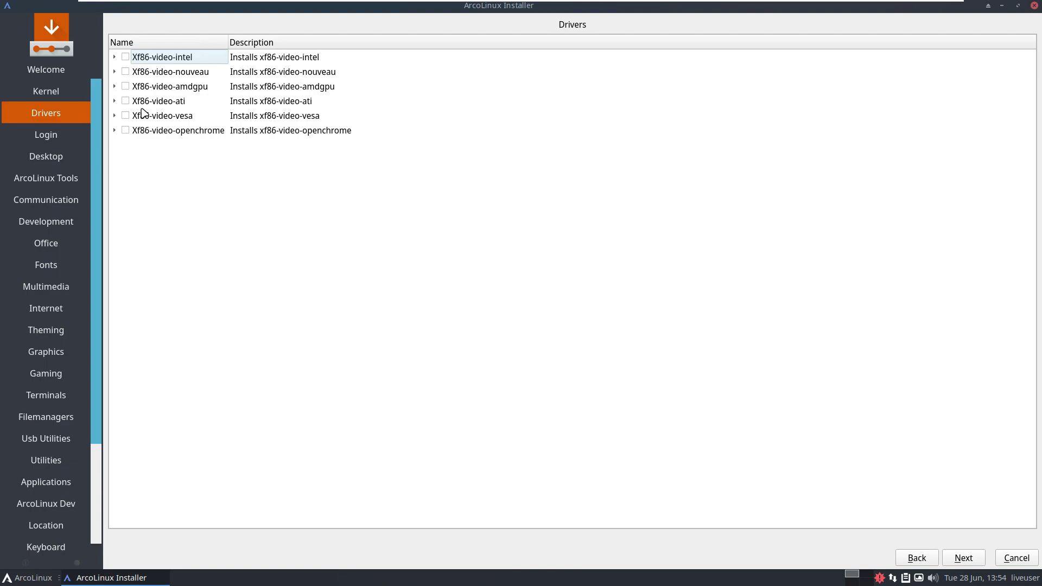
click(114, 57)
click(115, 57)
click(127, 56)
click(964, 558)
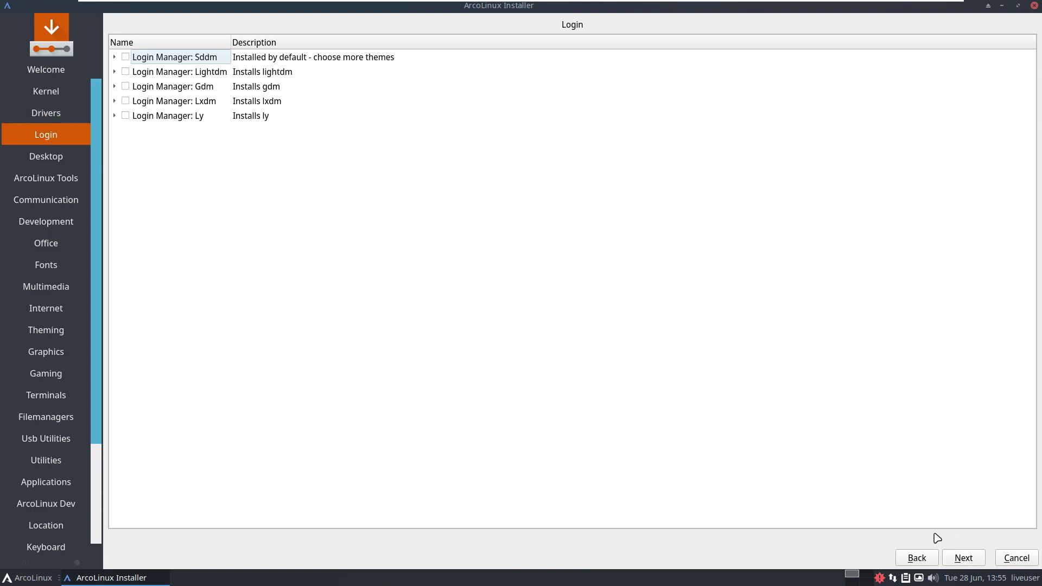
Keep Sddm, and on Desktop leave Cinnamon and Gnome unticked with Leftwm selected.
click(129, 59)
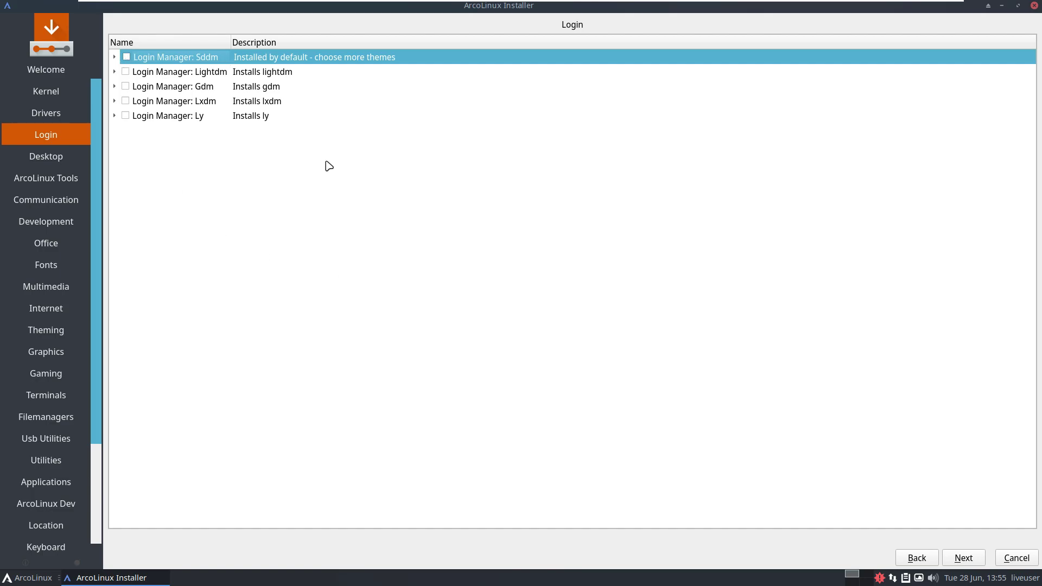
click(963, 558)
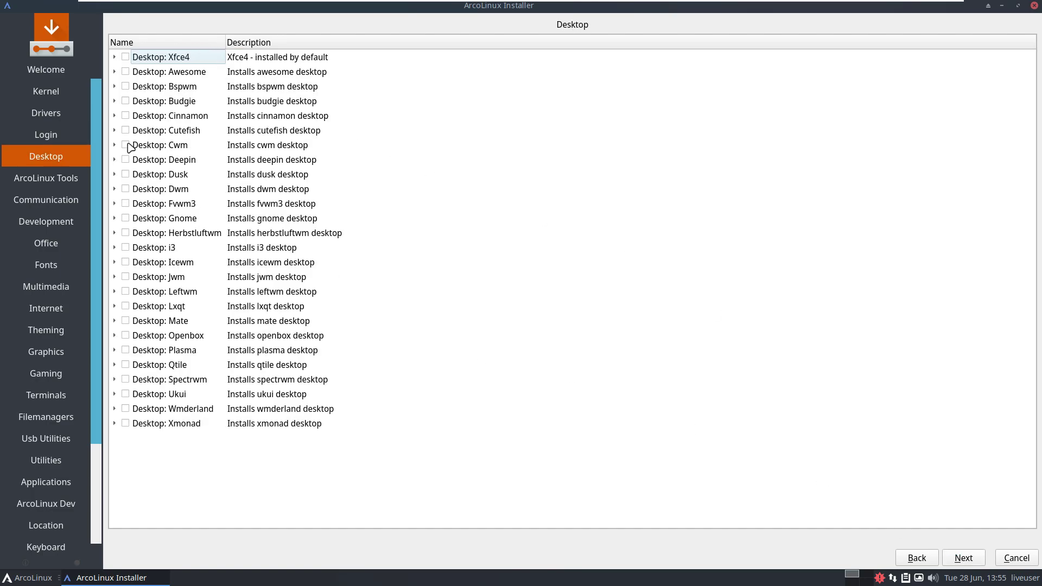
click(125, 115)
click(127, 116)
click(126, 218)
click(115, 218)
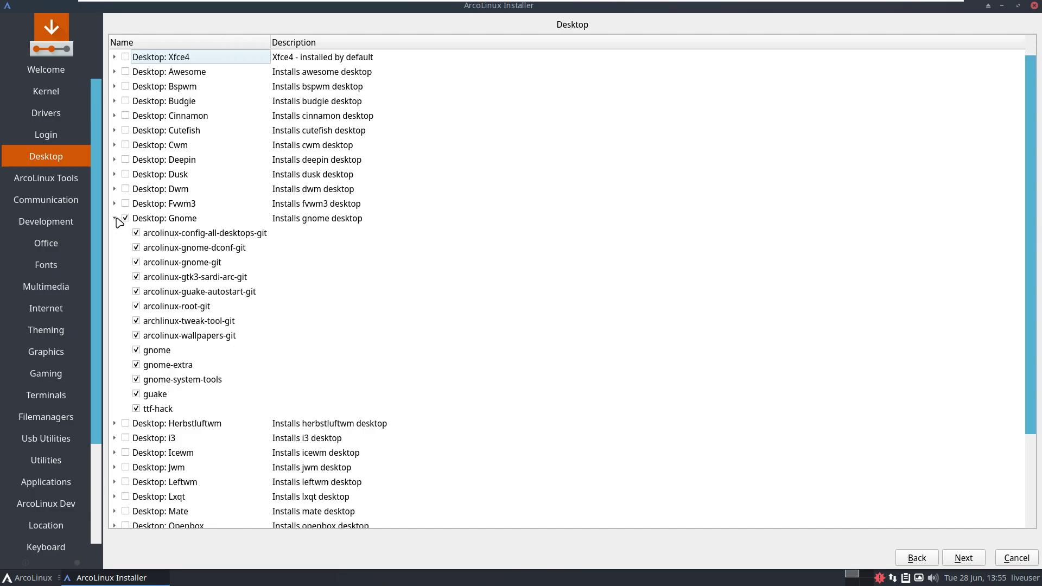
click(115, 218)
click(126, 218)
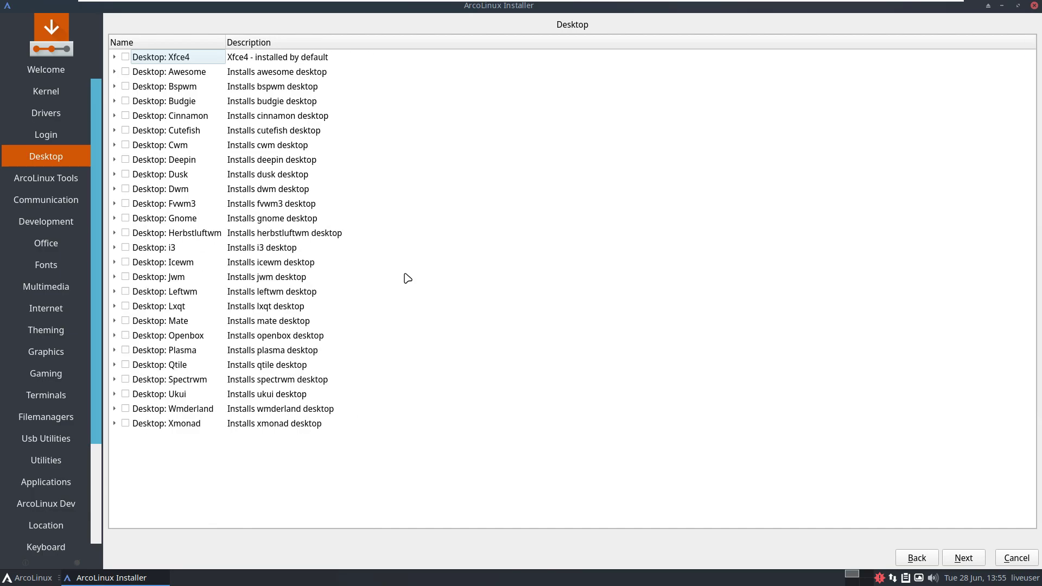
click(392, 296)
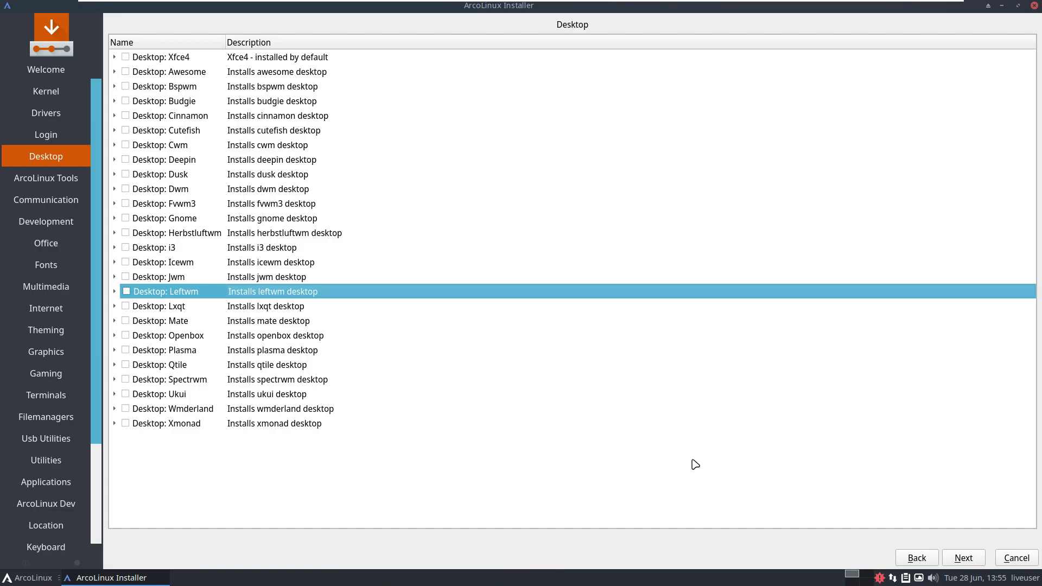
Browse the ArcoLinux Tools list and select the ArcoLinux Wallpapers group.
click(969, 557)
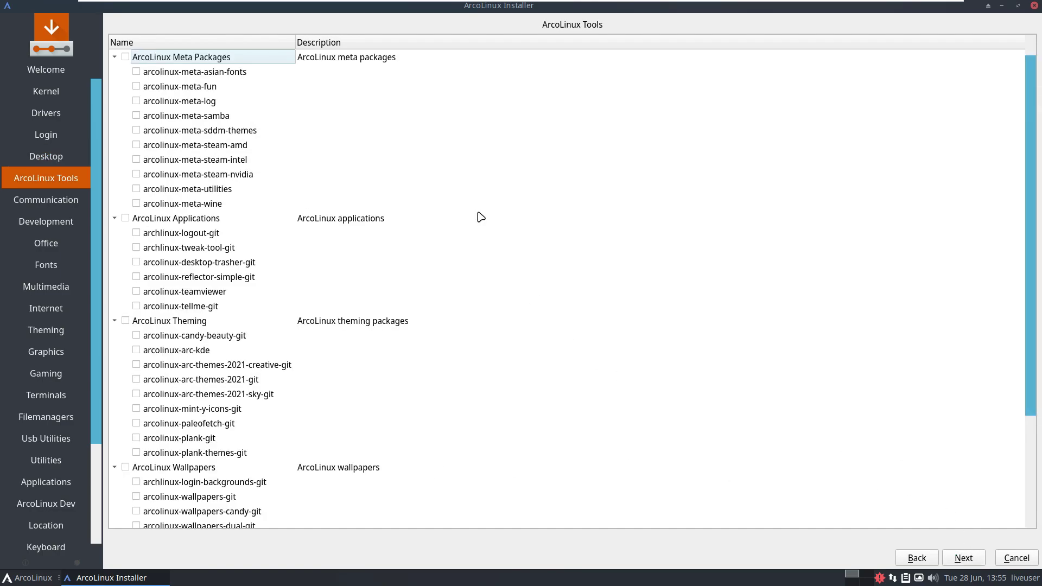
scroll(261, 349, down, 3)
scroll(230, 350, up, 3)
click(176, 471)
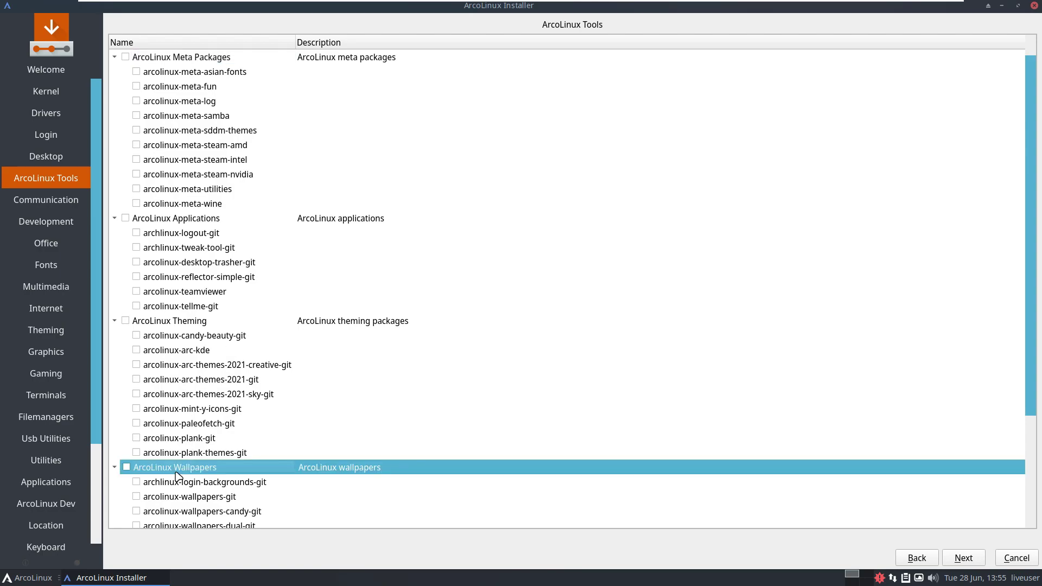
scroll(361, 428, down, 2)
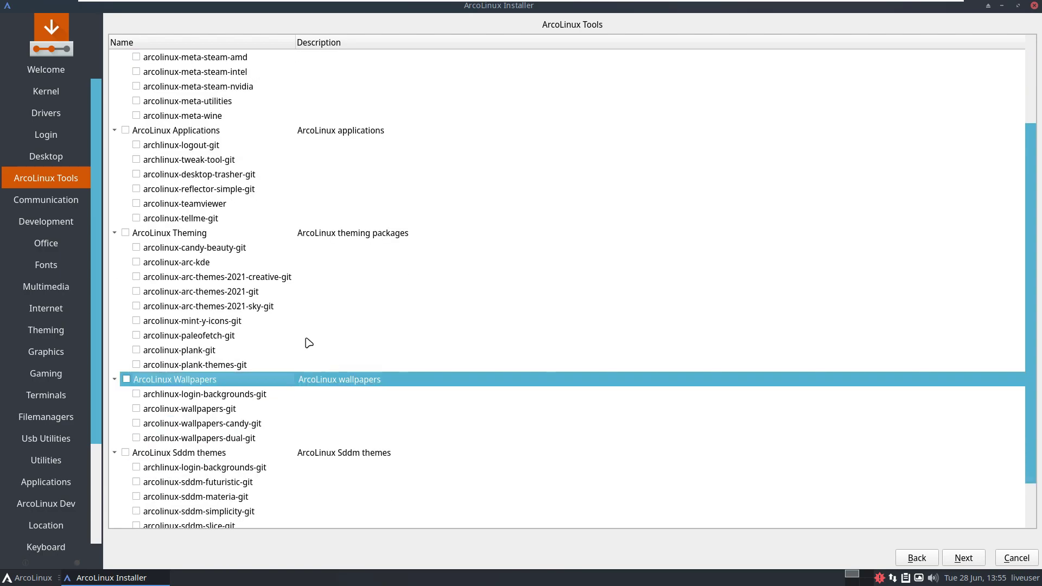
scroll(178, 414, up, 2)
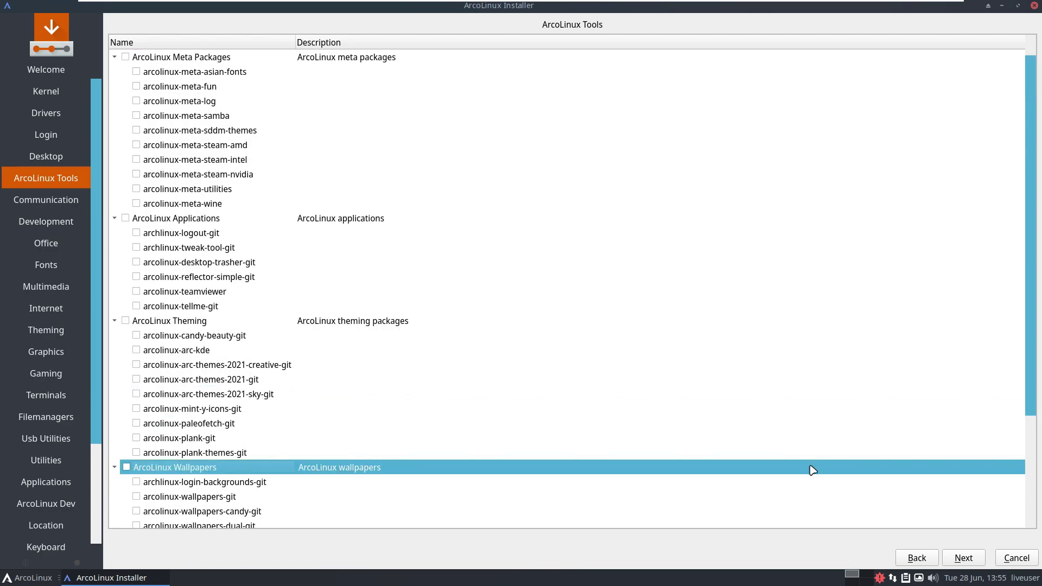
Tick element-desktop on the Communication page, leaving google-chat-linux-bin unticked.
click(963, 557)
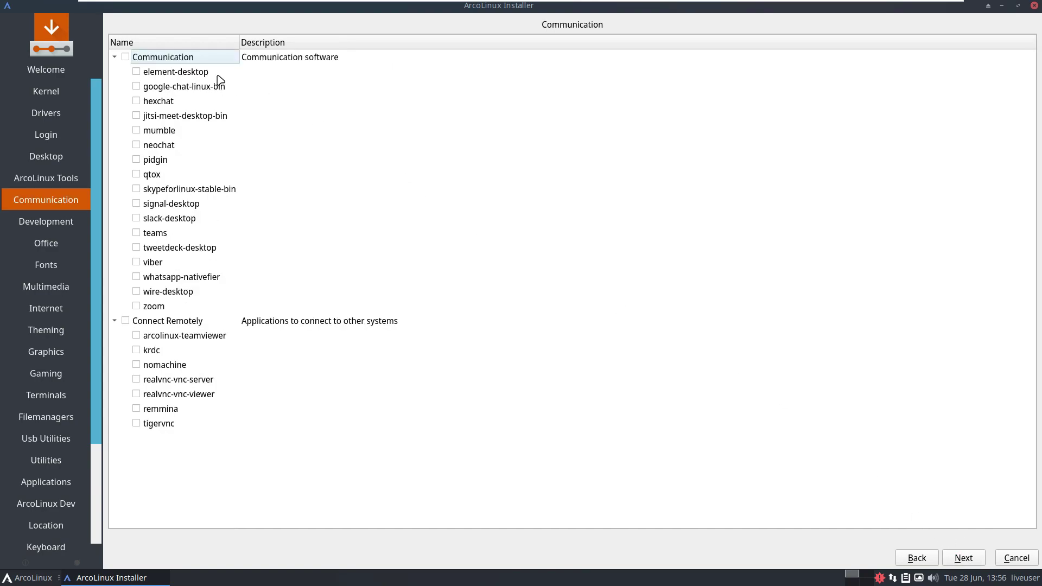
click(136, 86)
click(136, 86)
click(137, 71)
Skip Development, untick Onlyoffice on Office, and pass Fonts unchanged.
click(964, 557)
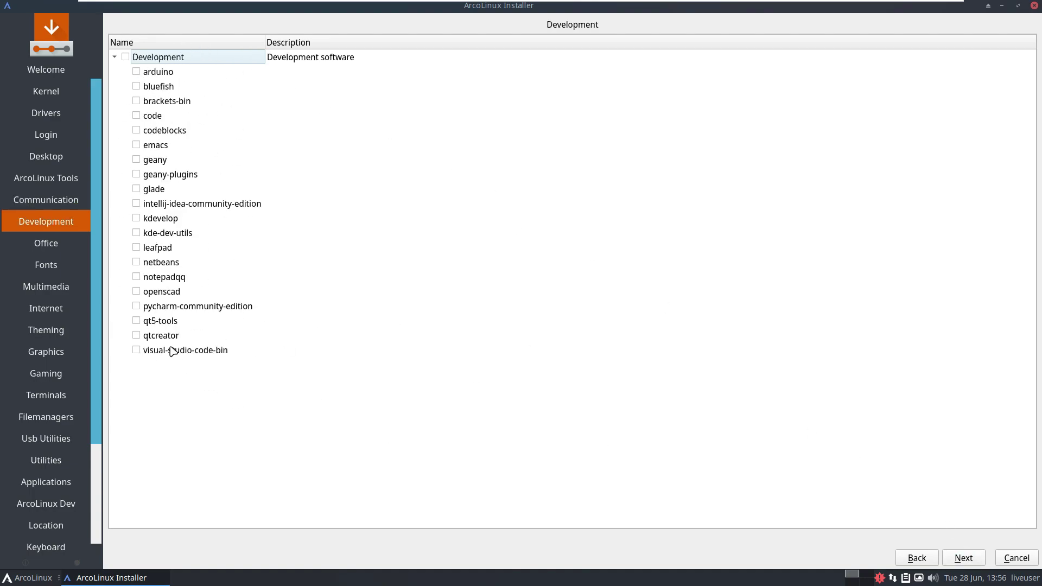
click(969, 561)
click(127, 219)
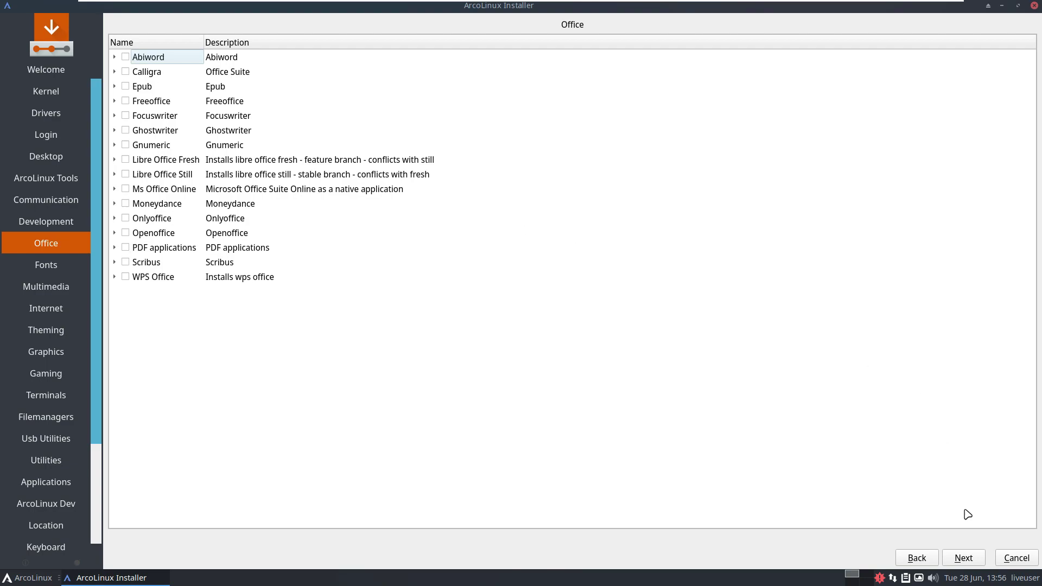
click(969, 559)
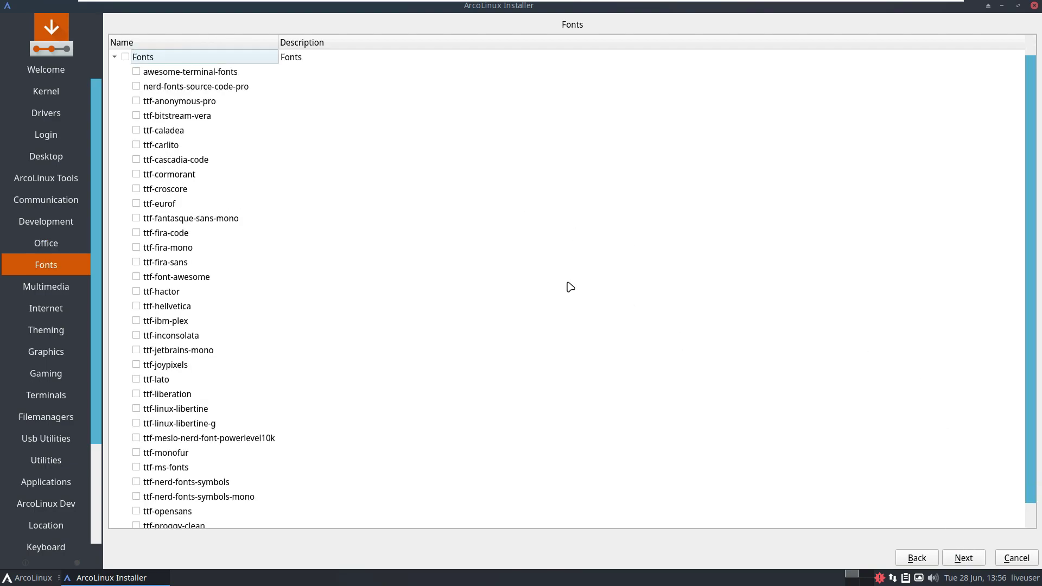
scroll(570, 286, down, 1)
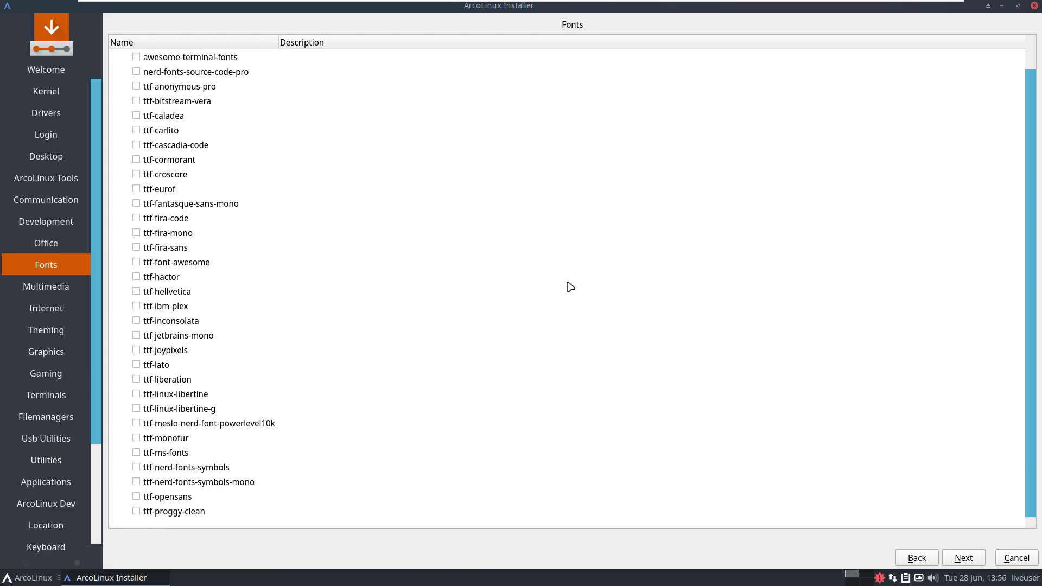
click(964, 558)
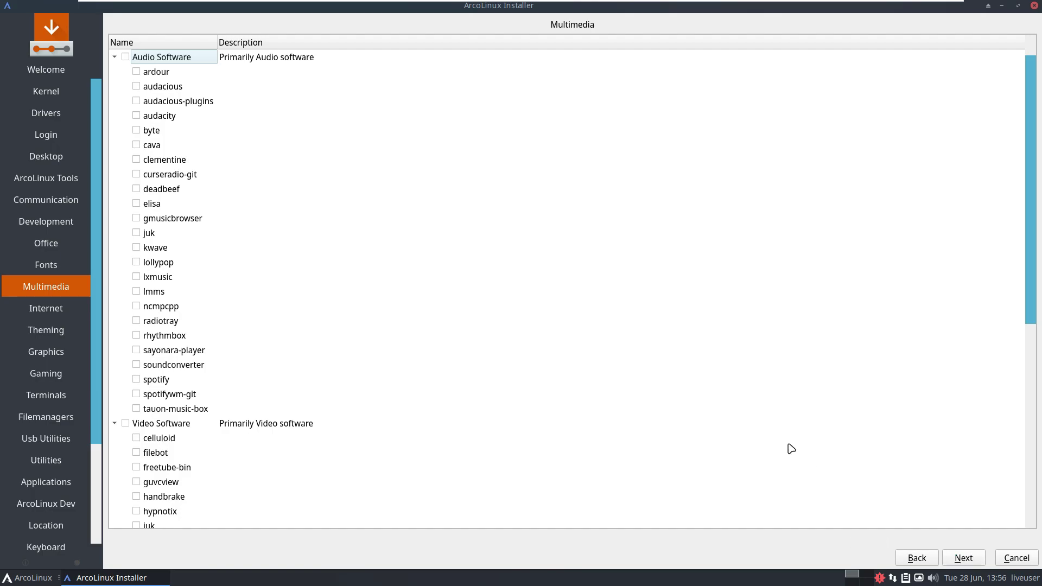
Review the Multimedia, Internet and Theming package lists without changes.
scroll(747, 416, down, 8)
scroll(748, 416, up, 8)
scroll(538, 282, down, 8)
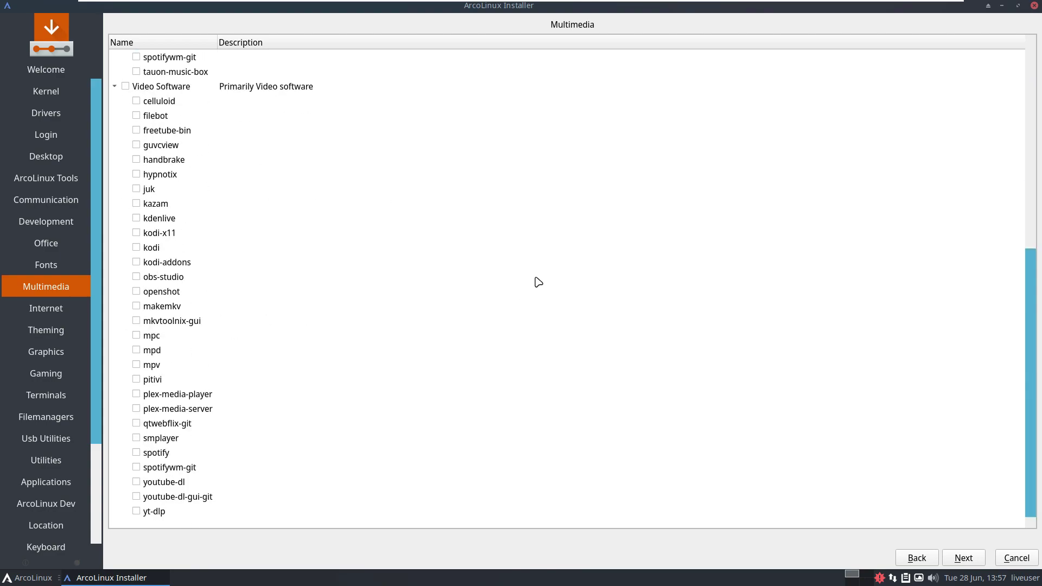
click(962, 558)
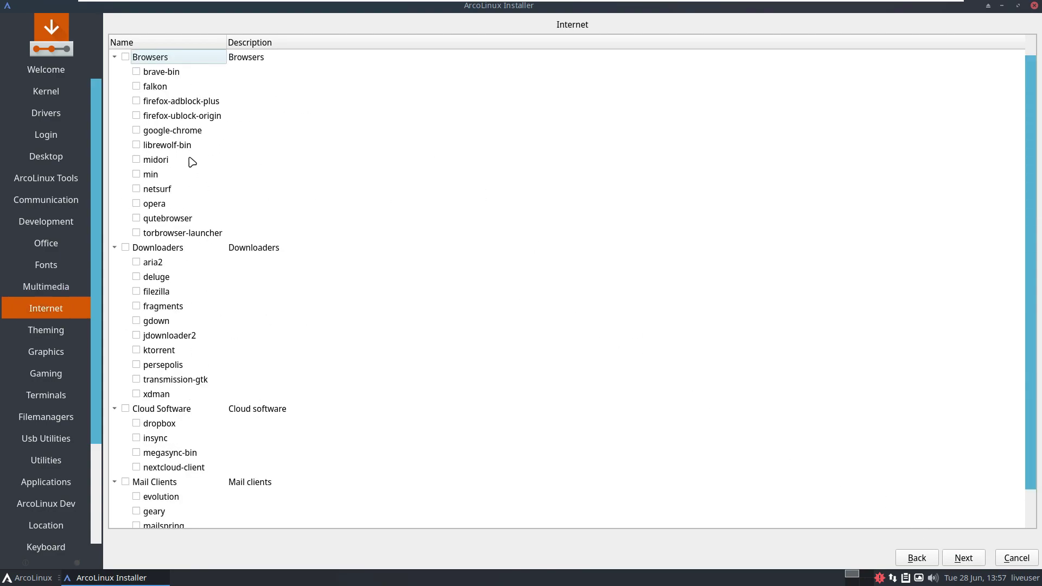
scroll(203, 169, down, 1)
scroll(172, 147, up, 1)
scroll(243, 155, down, 1)
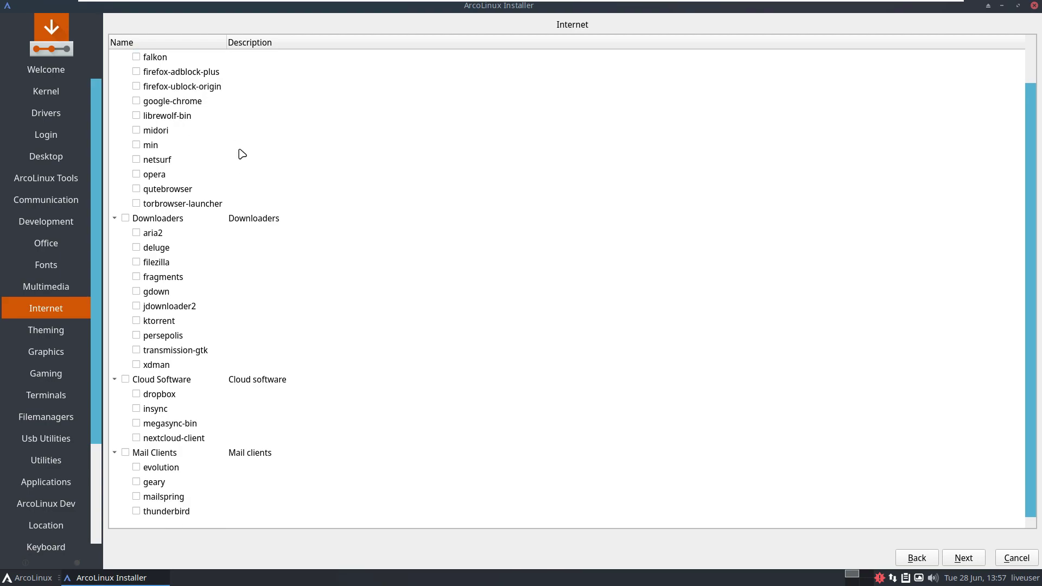
click(961, 559)
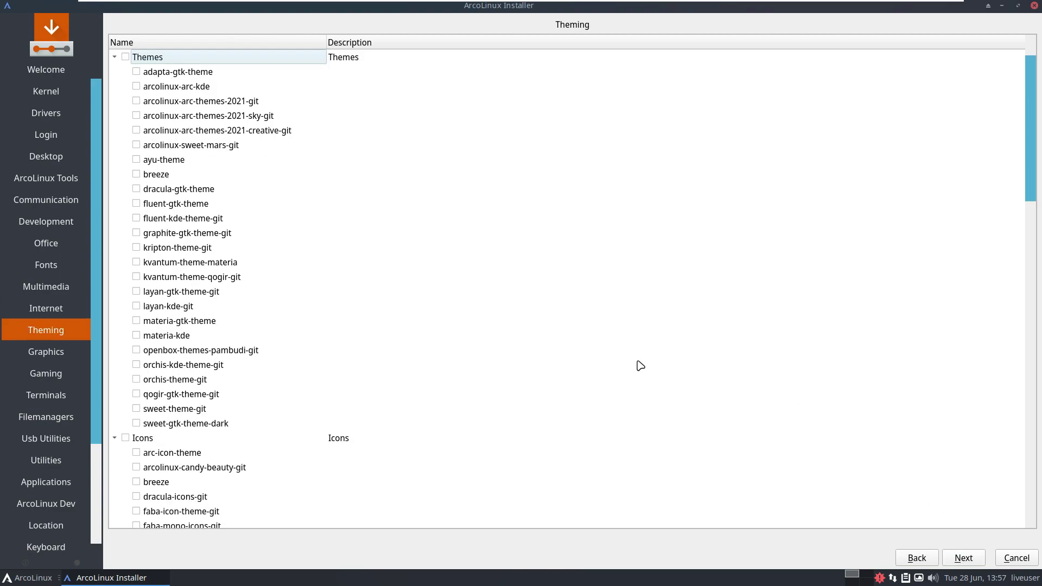
scroll(573, 304, down, 5)
scroll(575, 306, down, 15)
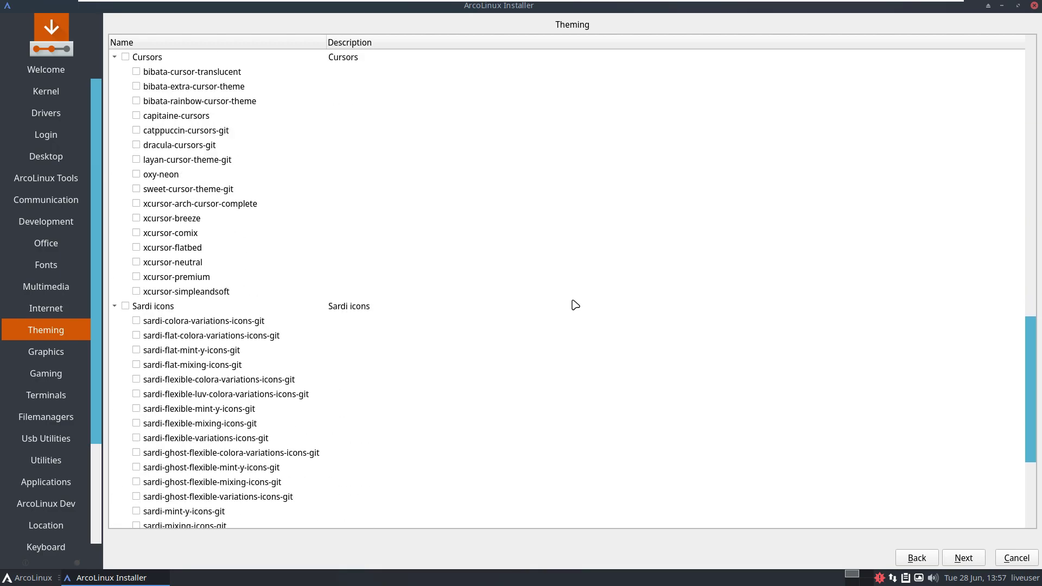
On the Graphics page, untick blender and tick darktable.
click(962, 558)
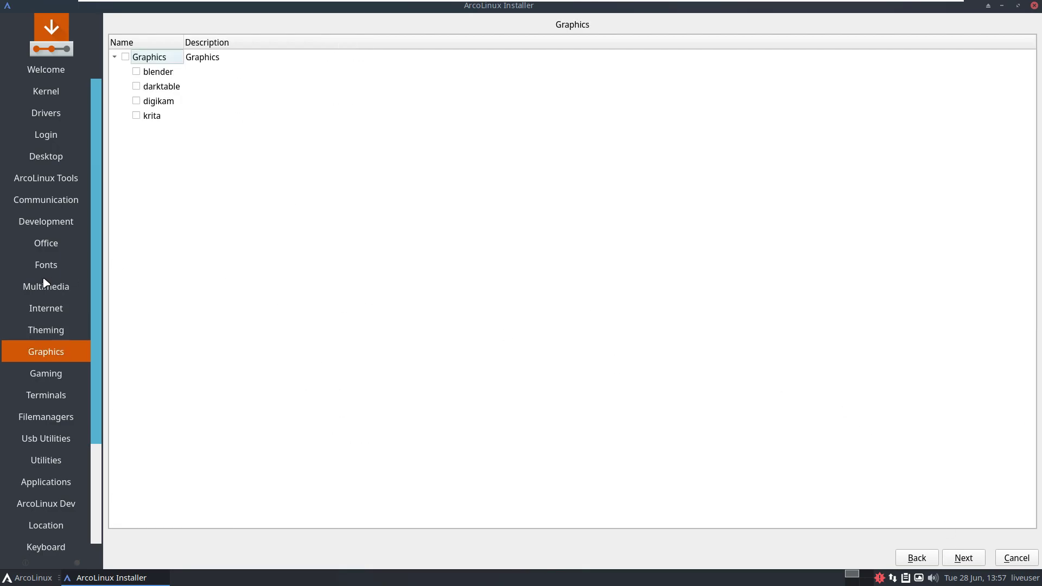
click(137, 72)
click(136, 86)
Review the Gaming page's Games and Game utilities lists, leaving none ticked.
click(964, 558)
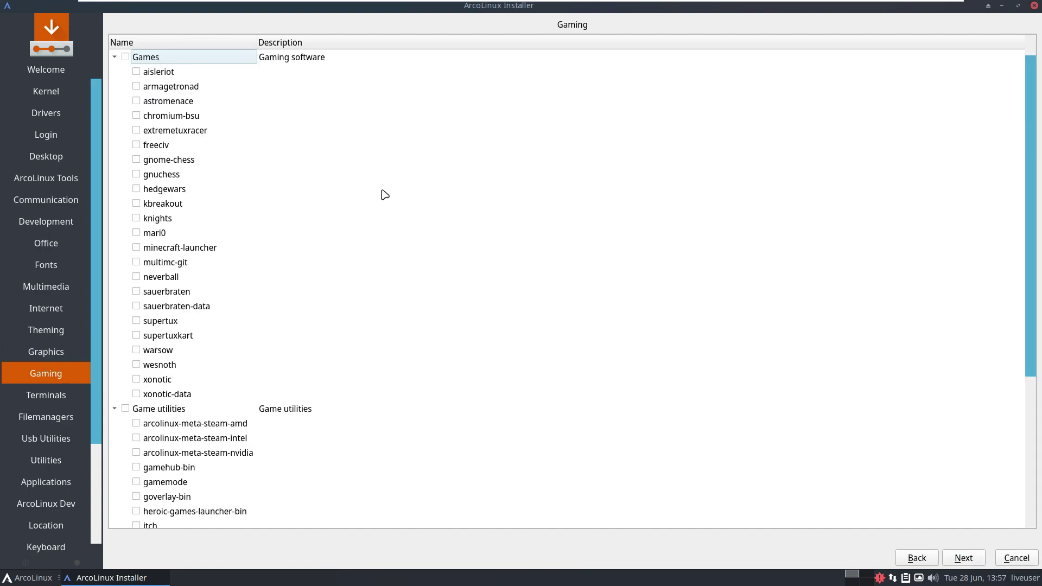
scroll(305, 119, down, 5)
scroll(305, 119, up, 3)
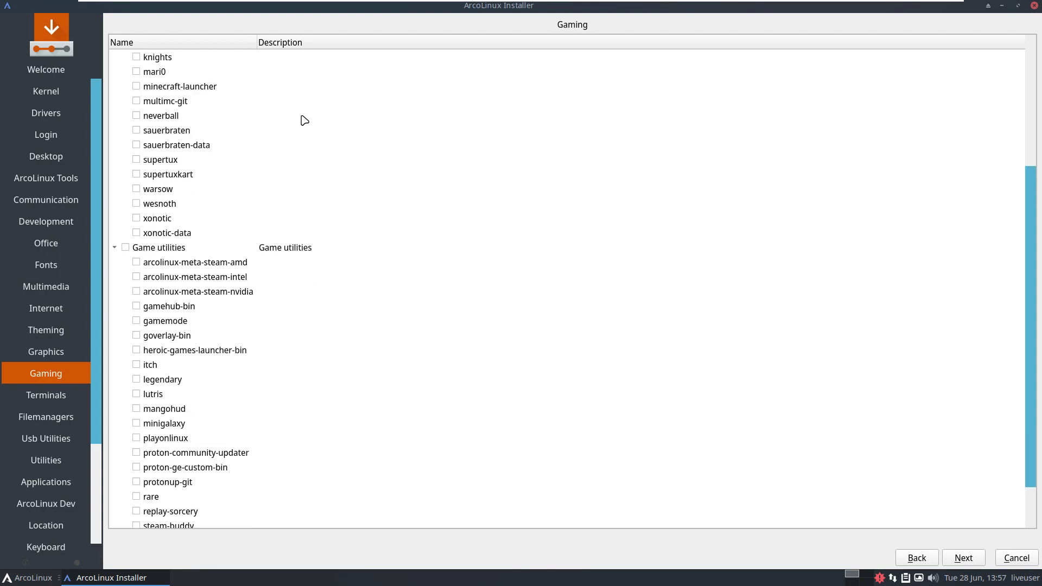
scroll(305, 120, up, 2)
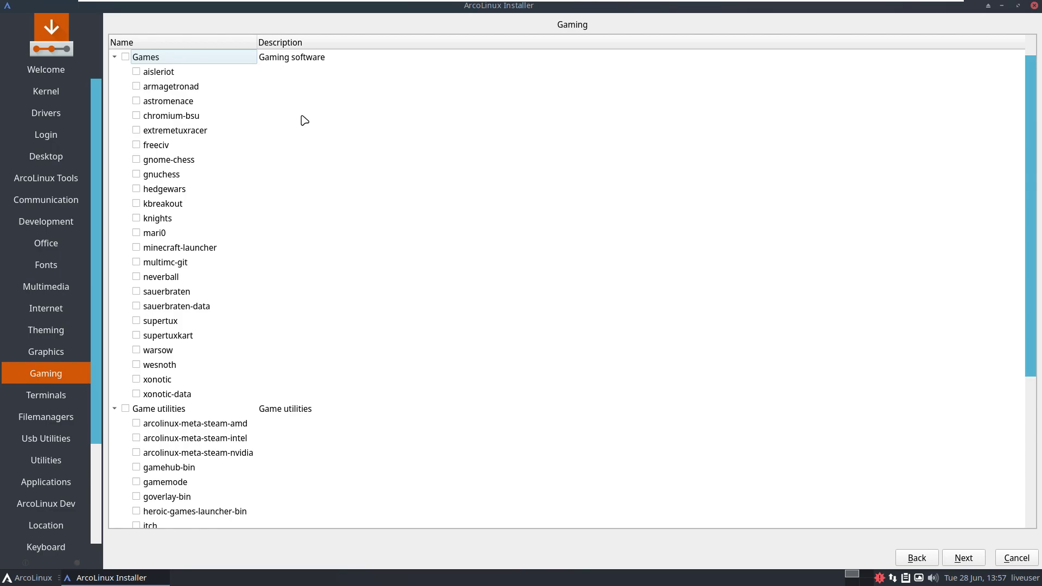
scroll(304, 120, down, 5)
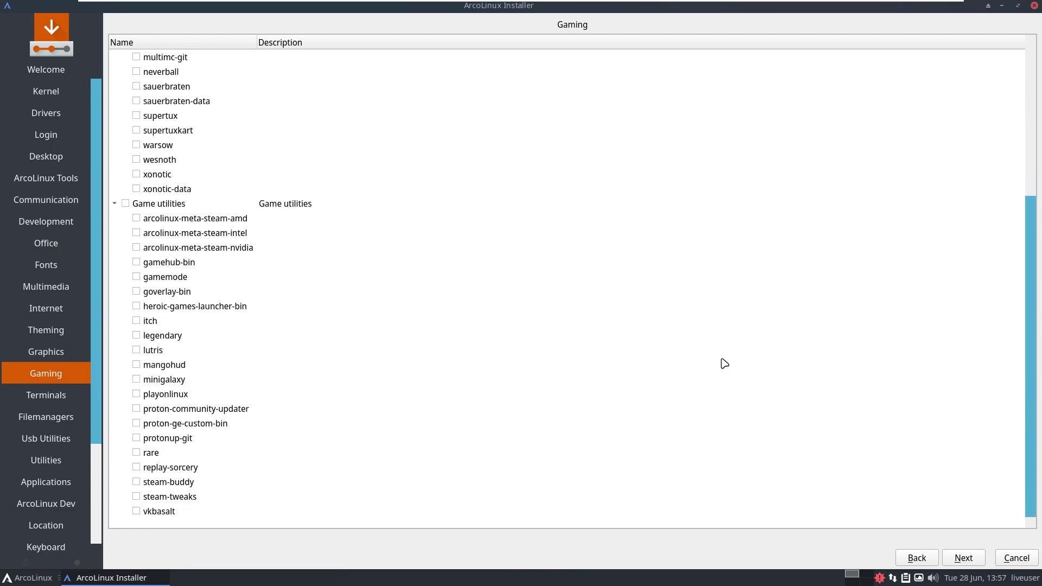
Advance past the Terminals and Filemanagers pages, selecting nautilus, to Usb Utilities.
click(964, 558)
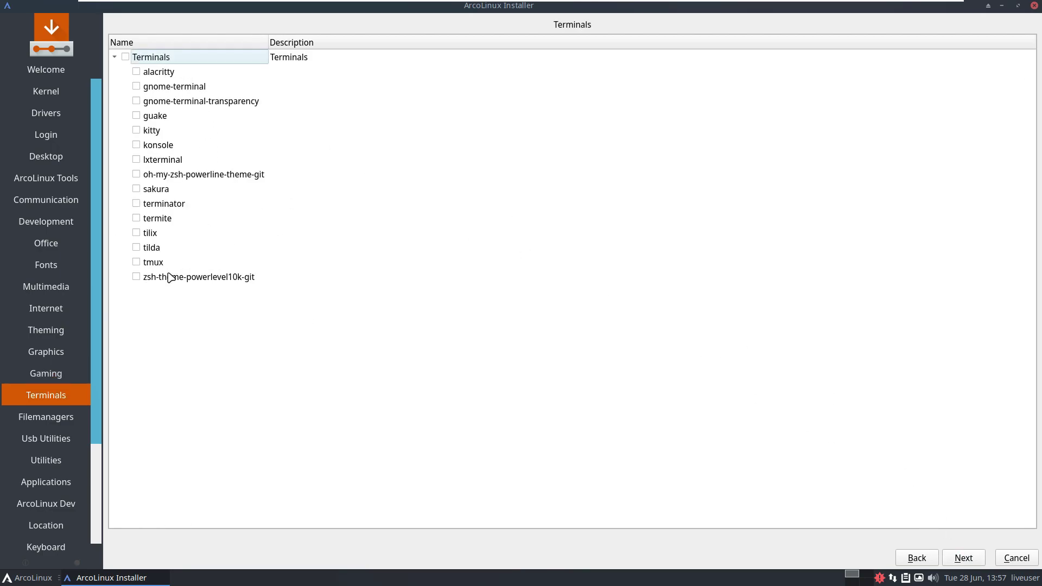
click(964, 558)
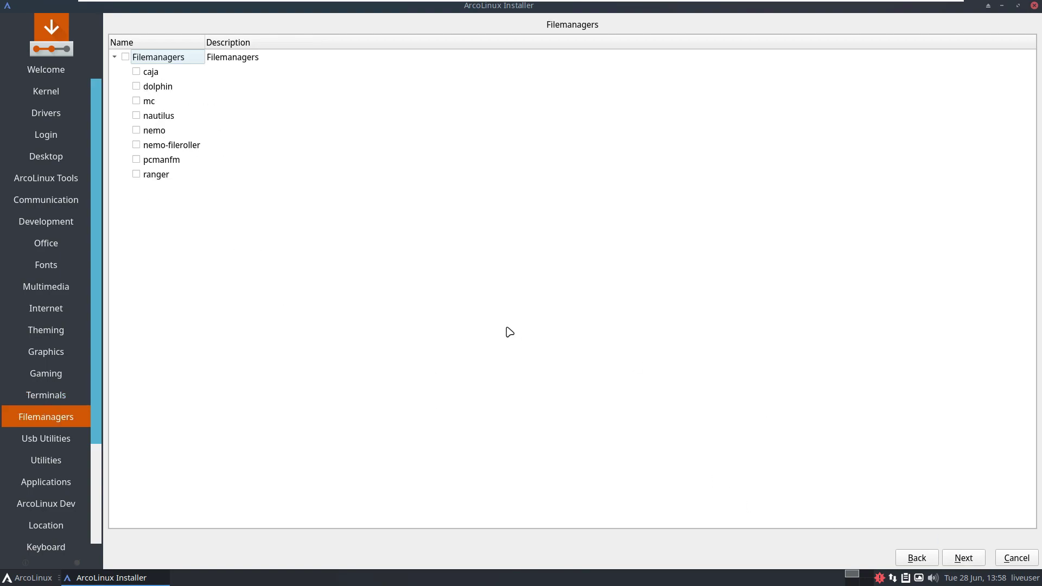
click(140, 117)
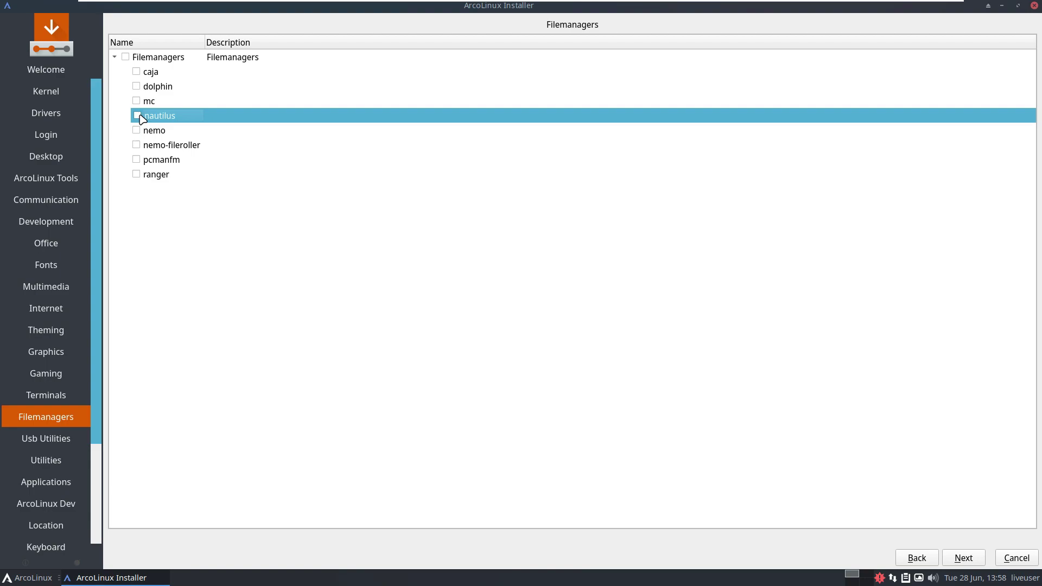
click(965, 559)
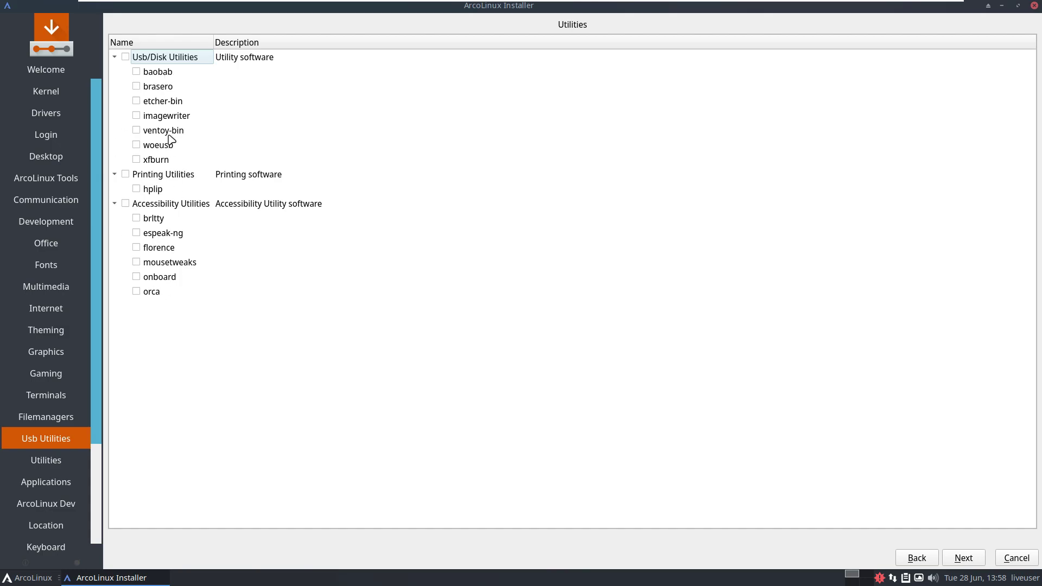
Look through the Utilities list, then continue past Applications to the ArcoLinux Dev page.
click(959, 556)
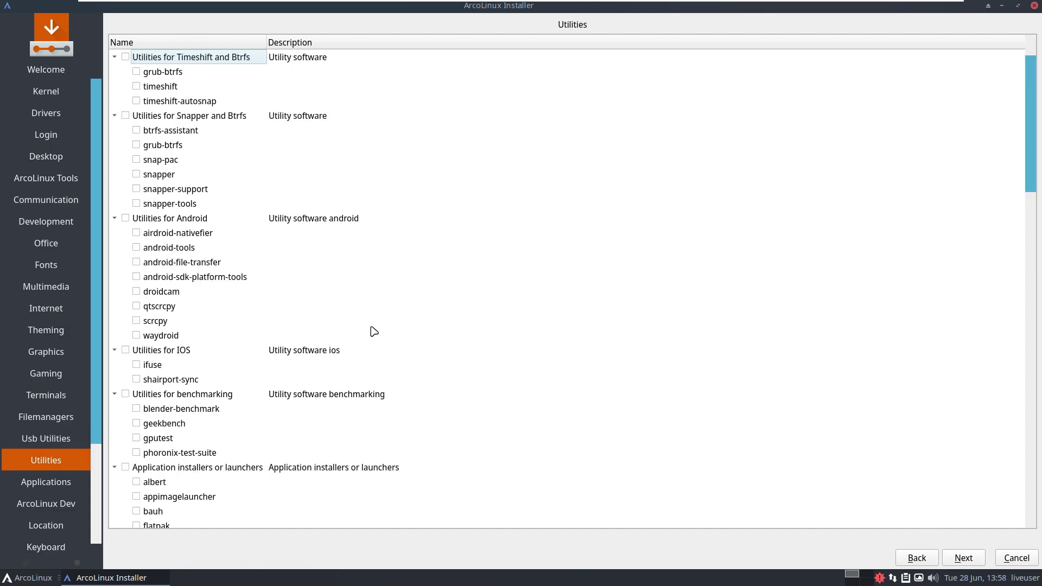
scroll(374, 331, down, 18)
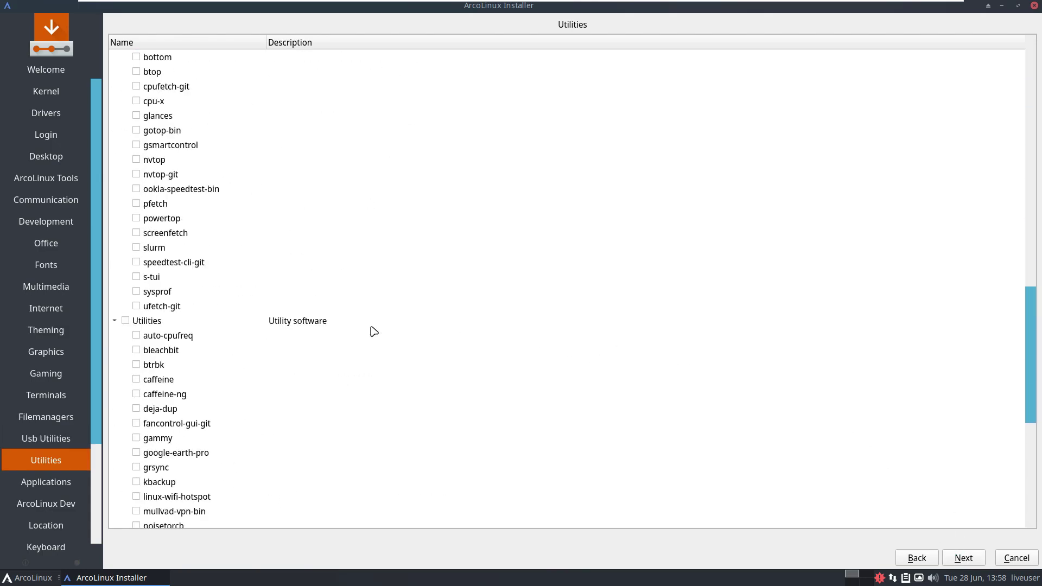
scroll(374, 331, down, 7)
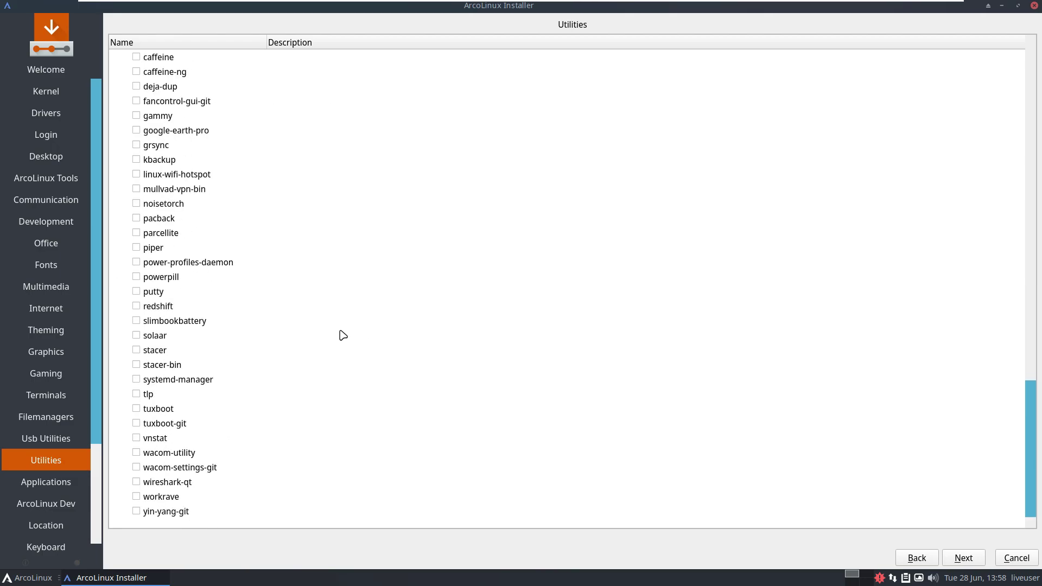
scroll(337, 321, up, 20)
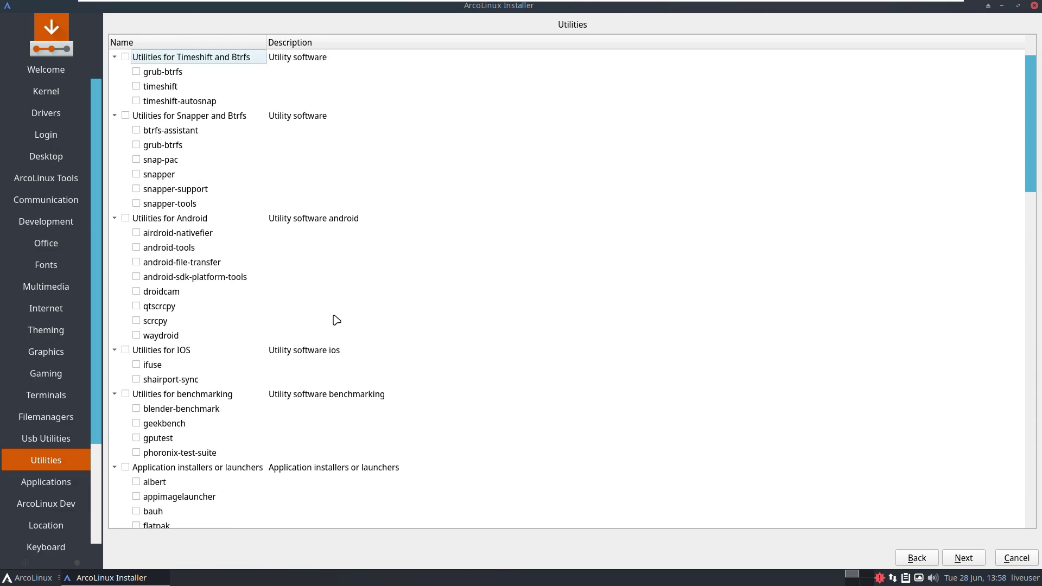
click(964, 558)
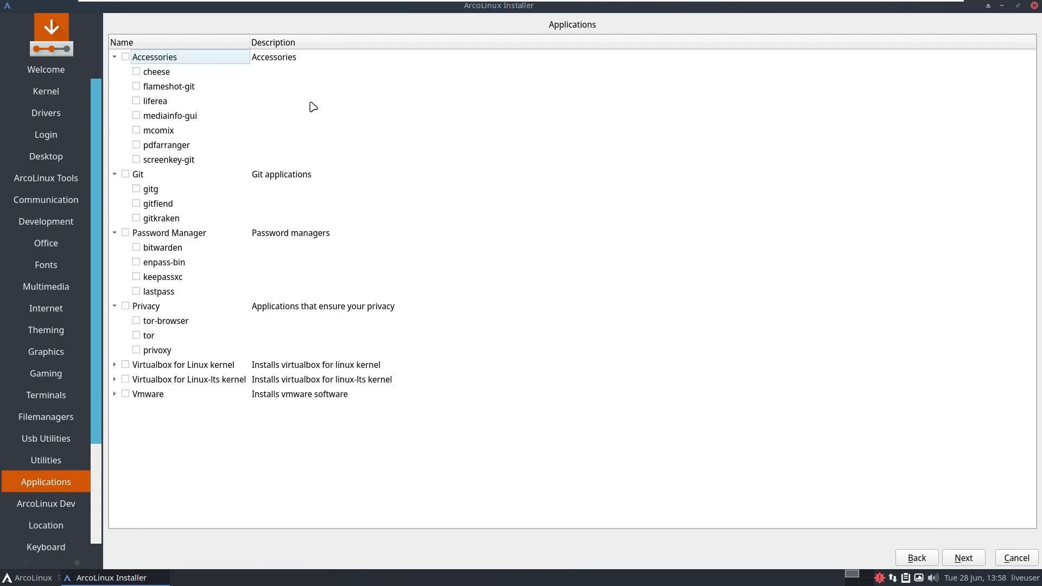
click(964, 556)
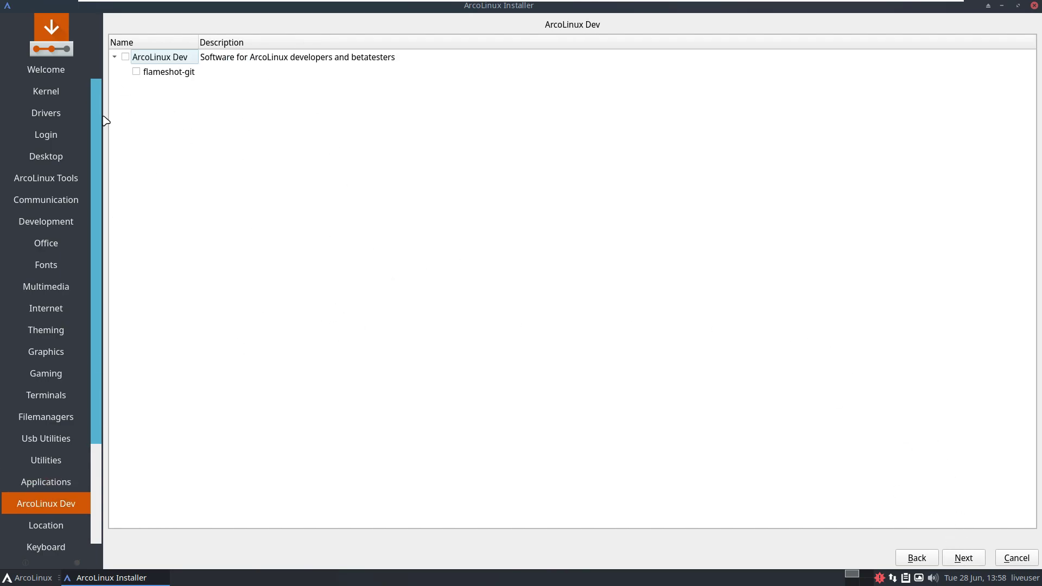
scroll(93, 211, down, 2)
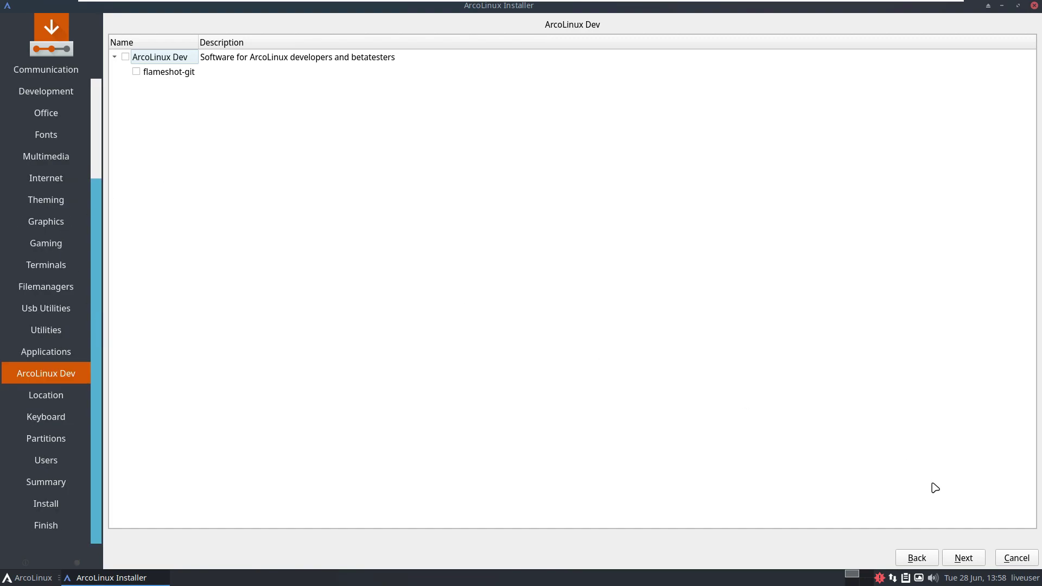
Set the time zone to America / Los Angeles on the Location page.
click(963, 557)
click(420, 112)
click(415, 107)
click(463, 359)
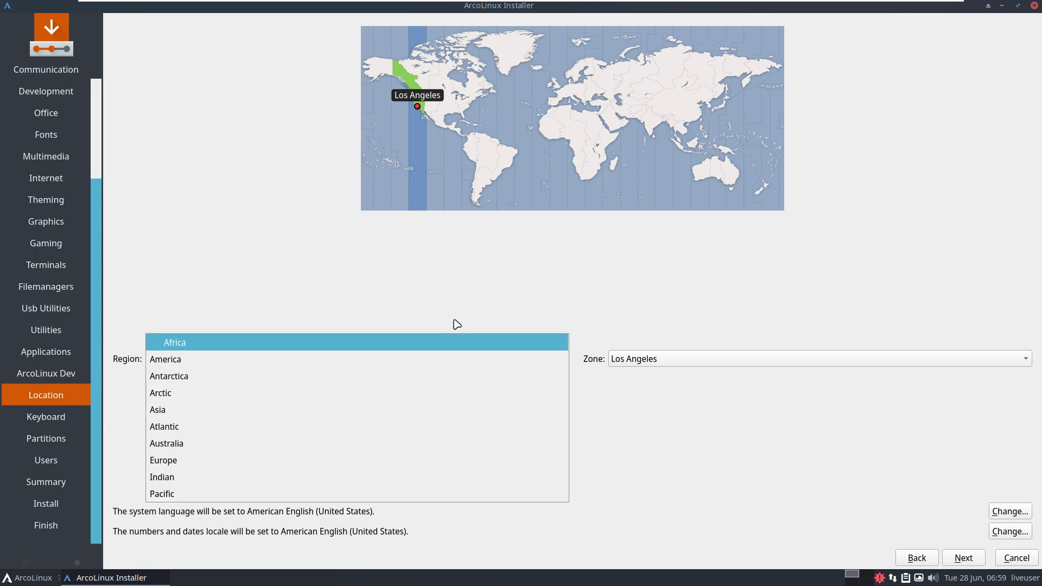
click(451, 359)
click(727, 359)
scroll(705, 543, up, 8)
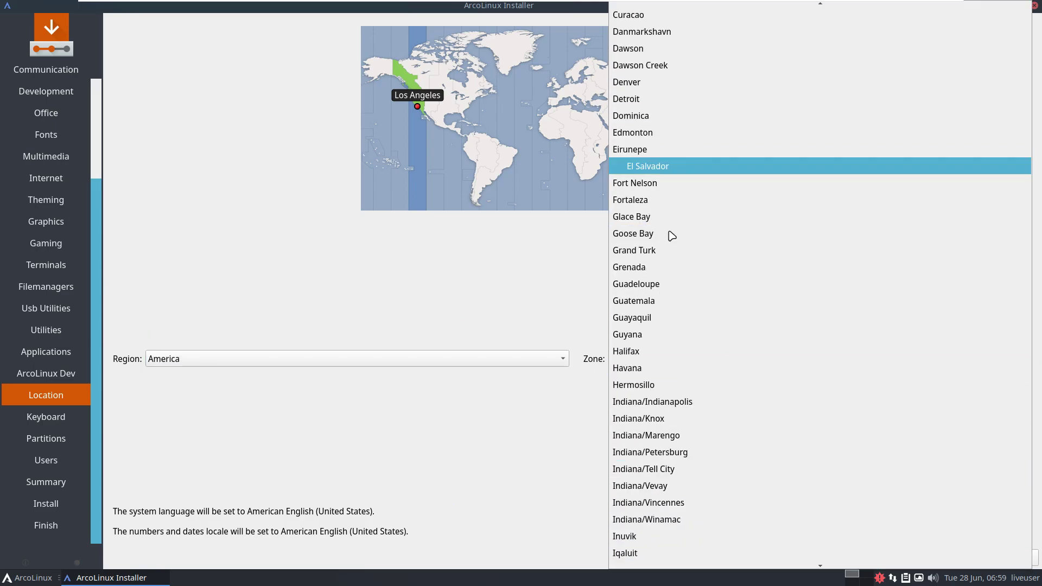
click(550, 427)
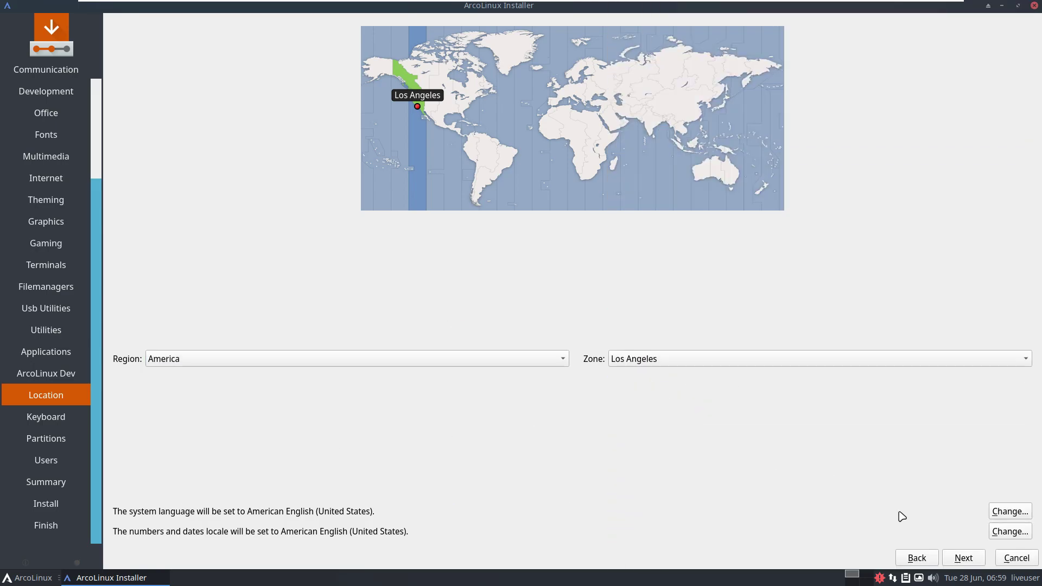
Keep the Generic 105-key PC, English (US) keyboard and continue to partitioning.
click(964, 558)
click(435, 152)
scroll(428, 371, up, 7)
scroll(428, 371, up, 11)
scroll(427, 372, down, 15)
scroll(427, 371, down, 5)
scroll(426, 367, up, 1)
click(152, 148)
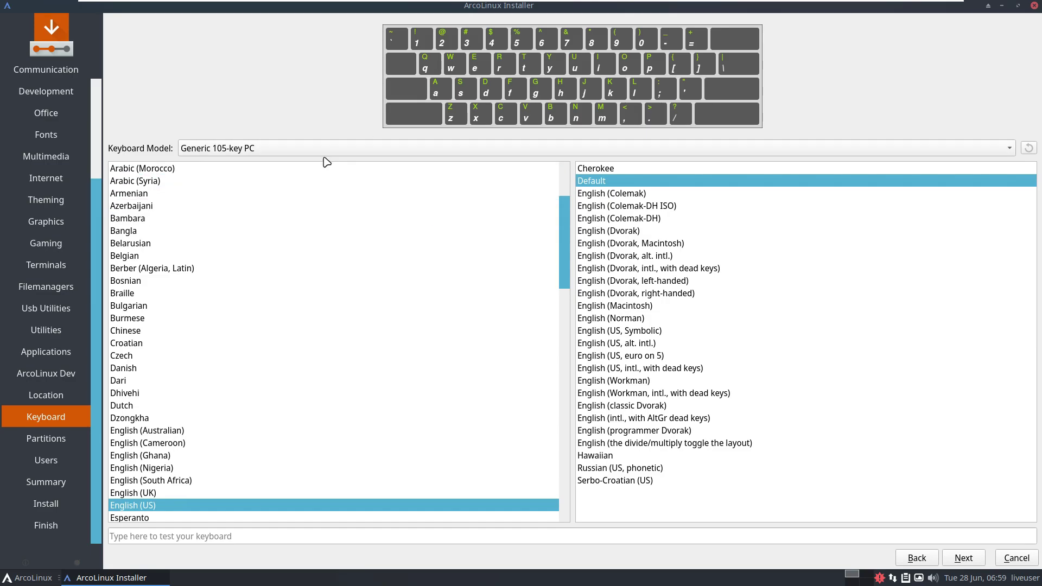
scroll(326, 302, down, 4)
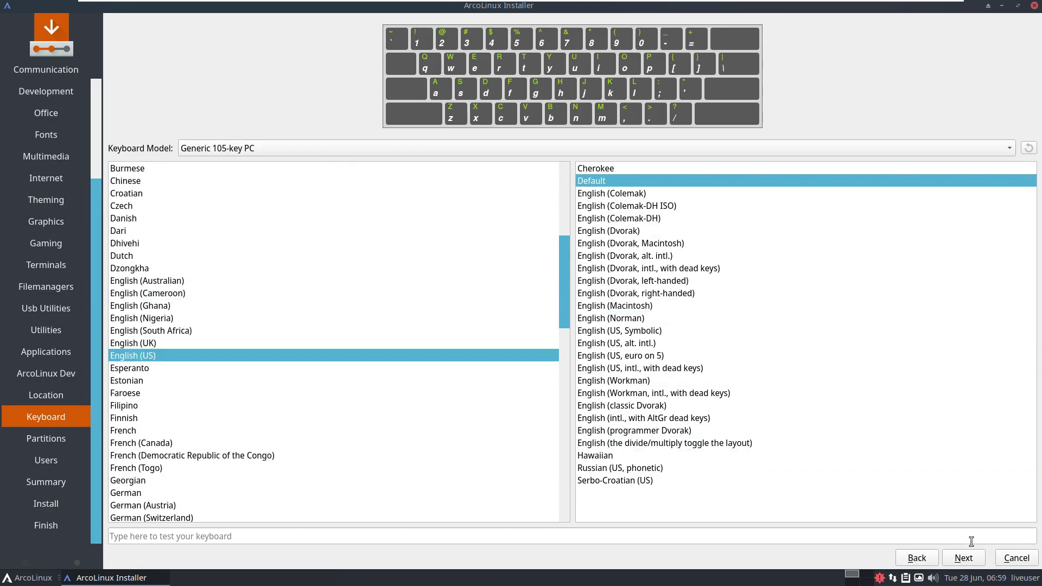
click(963, 558)
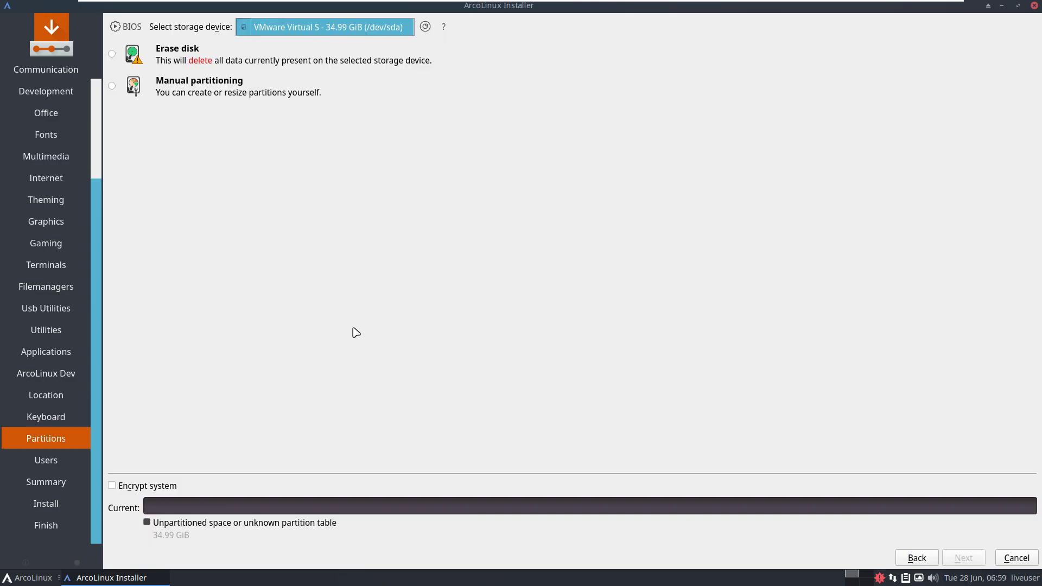
Choose Erase disk with No Swap, ext4 and encryption left off.
click(111, 53)
click(193, 88)
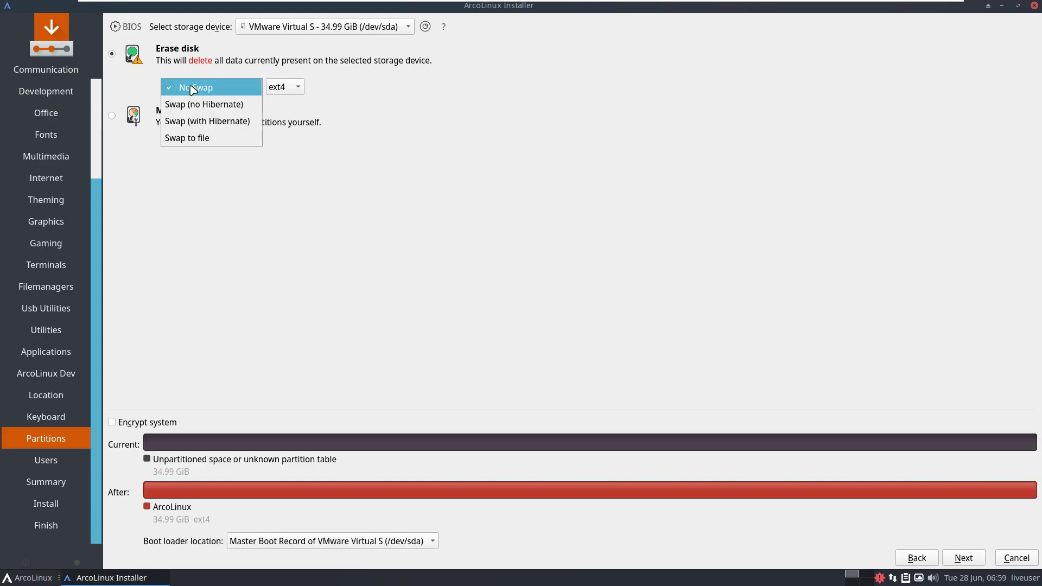
click(369, 94)
click(285, 87)
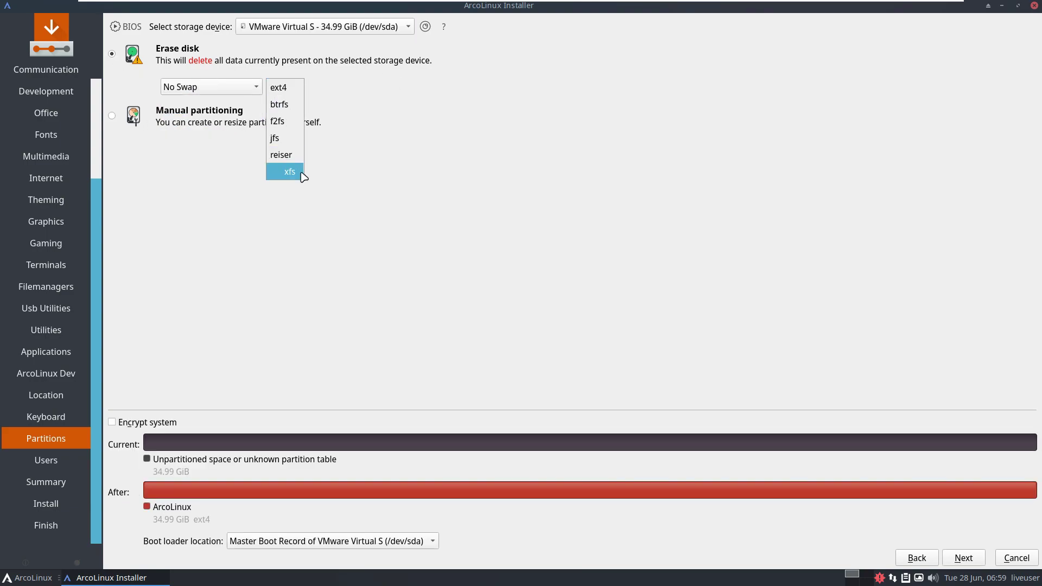
click(427, 94)
click(154, 423)
click(152, 423)
Put the boot loader on the Master Boot Record, continue to Users, and enable automatic login.
click(352, 541)
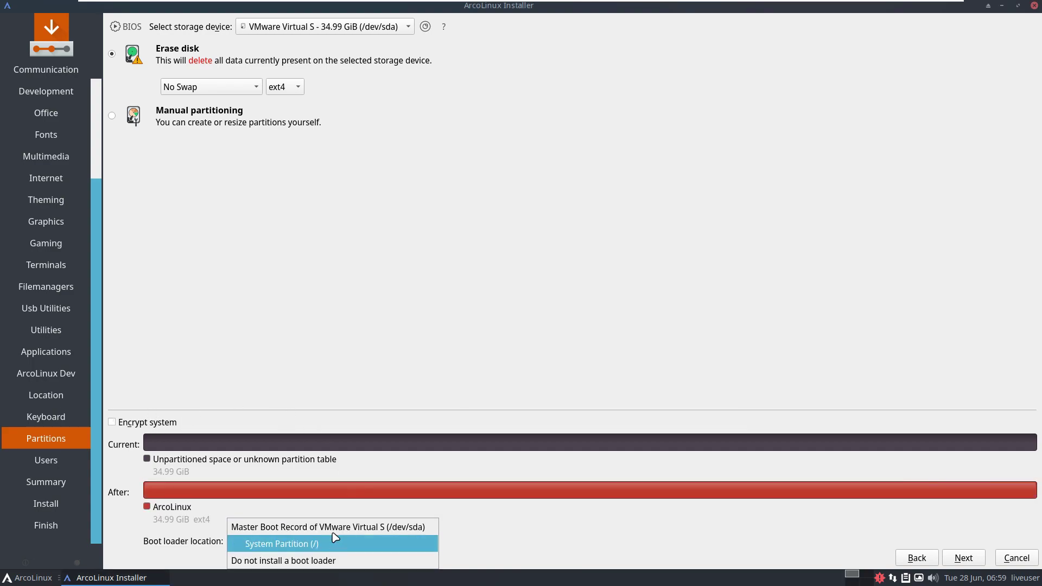
click(395, 328)
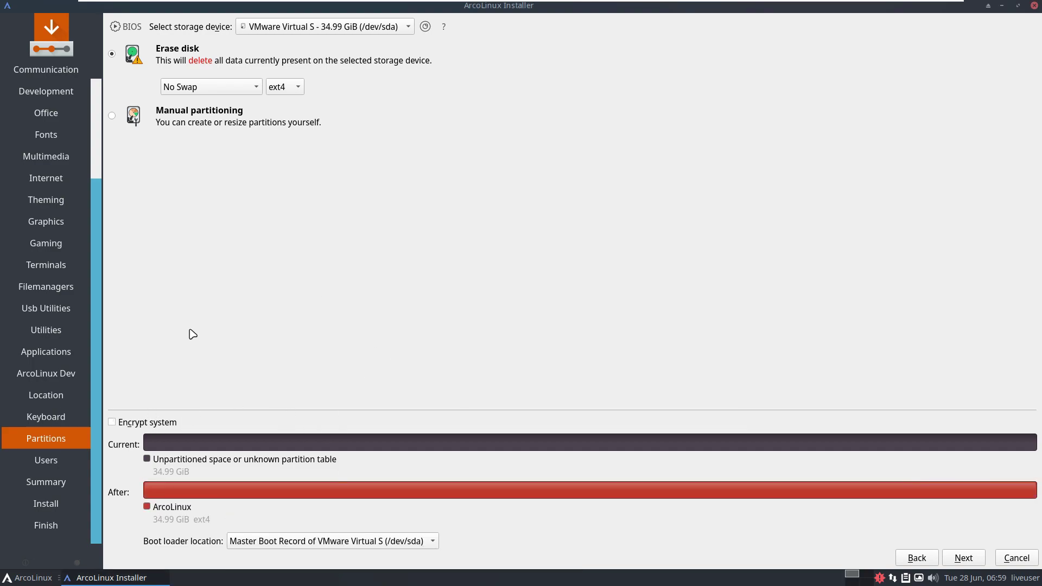
click(950, 554)
click(173, 188)
Enter the user's full name and shorten the auto-filled computer name.
click(155, 46)
text(runboxing)
click(125, 122)
key(shift+End)
key(Delete)
Enter and confirm the account password, and reuse it for the administrator account.
click(186, 163)
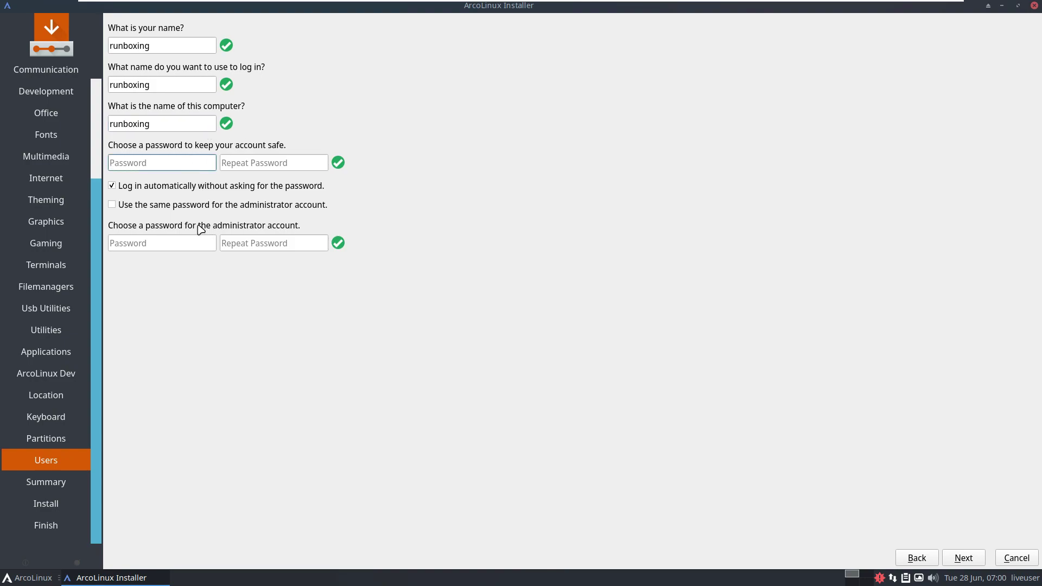
text(r)
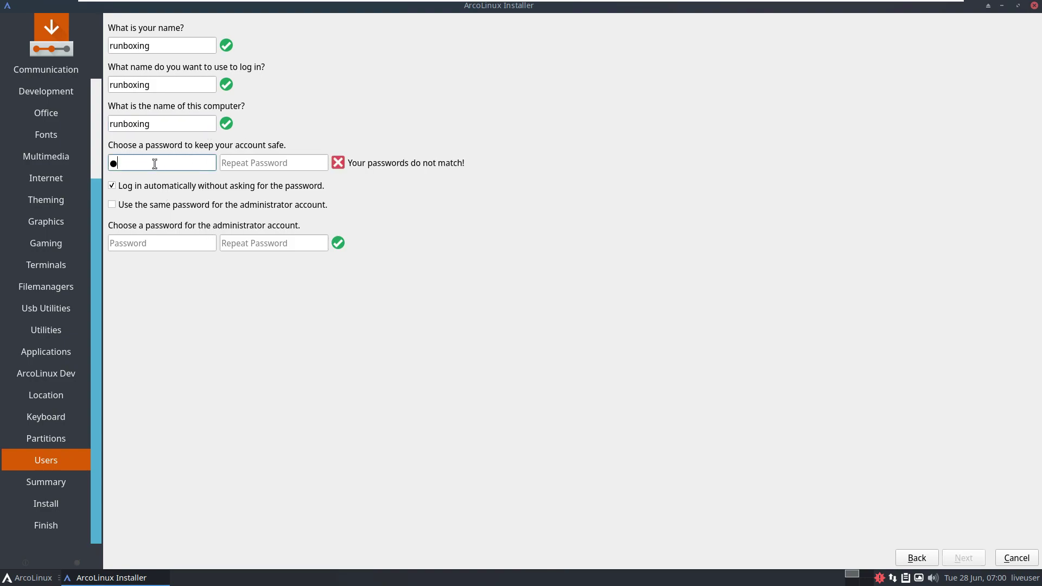
click(246, 162)
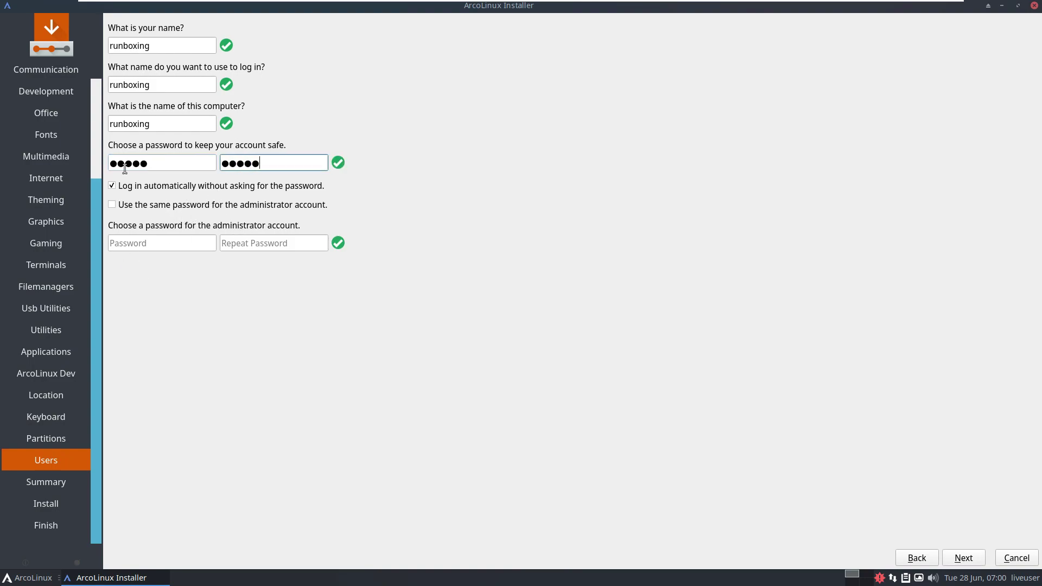
click(195, 207)
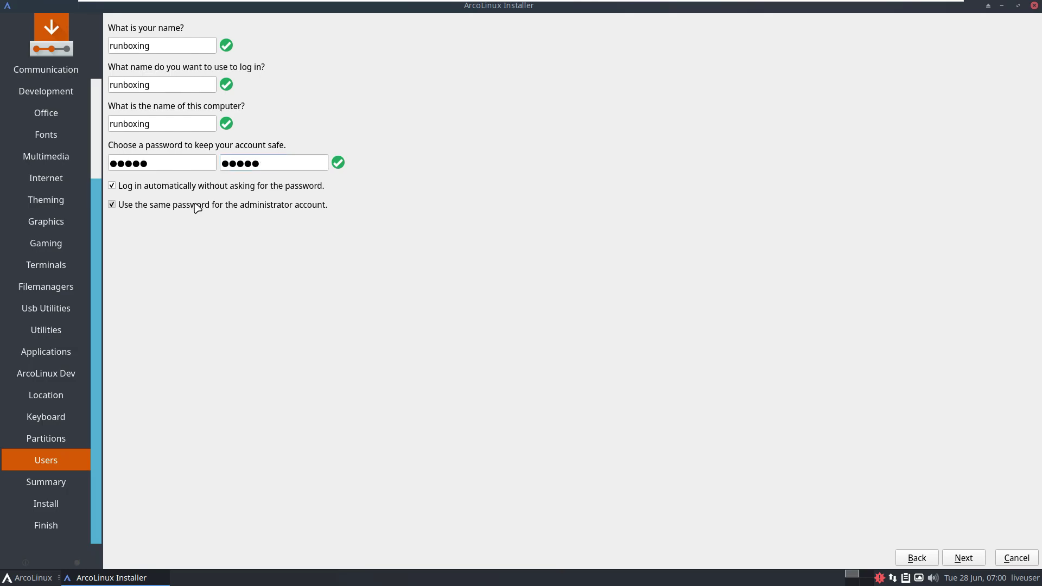
click(197, 206)
click(196, 206)
From the Summary, start installing ArcoLinux onto /dev/sda and show the install log.
click(963, 557)
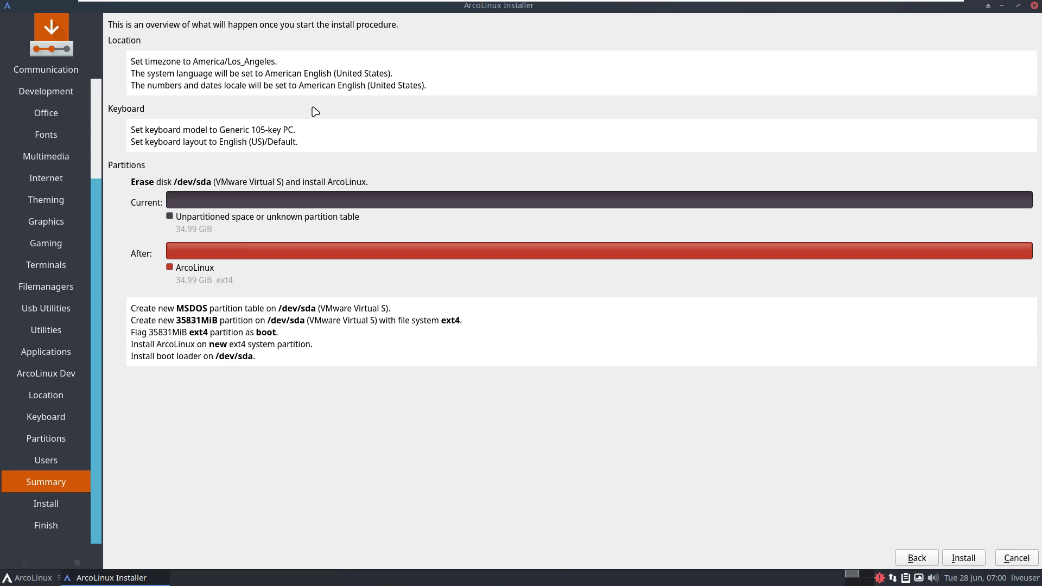
click(964, 558)
click(1003, 523)
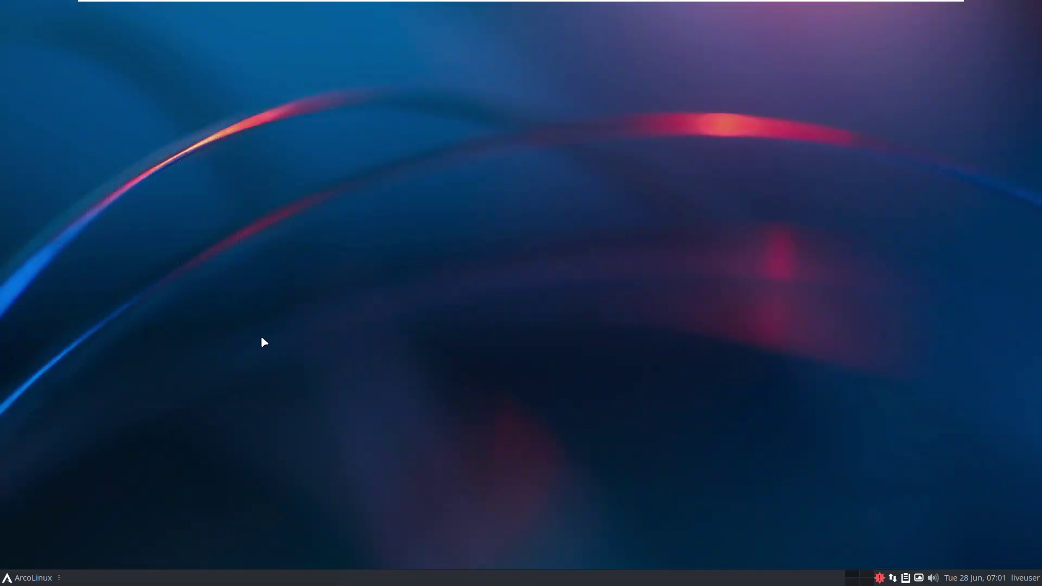
Open the application menu on the System category and enlarge it so descriptions fit.
click(34, 577)
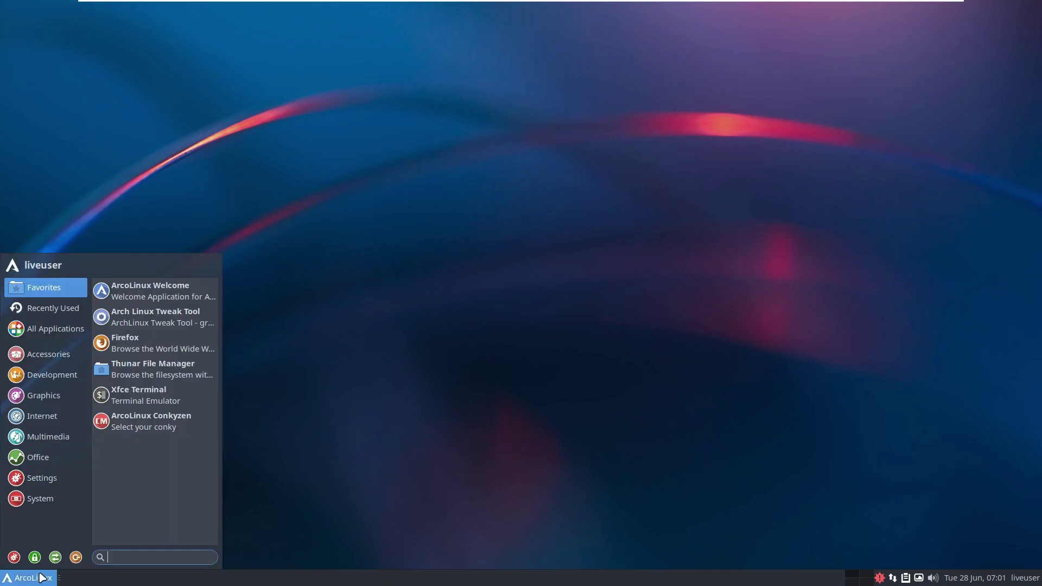
click(52, 501)
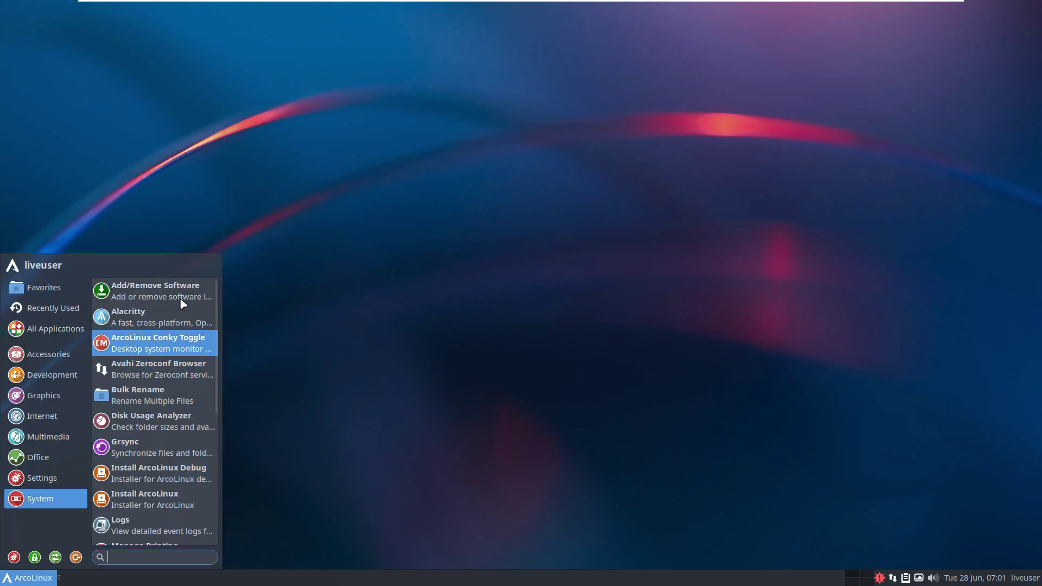
drag(220, 254, 626, 104)
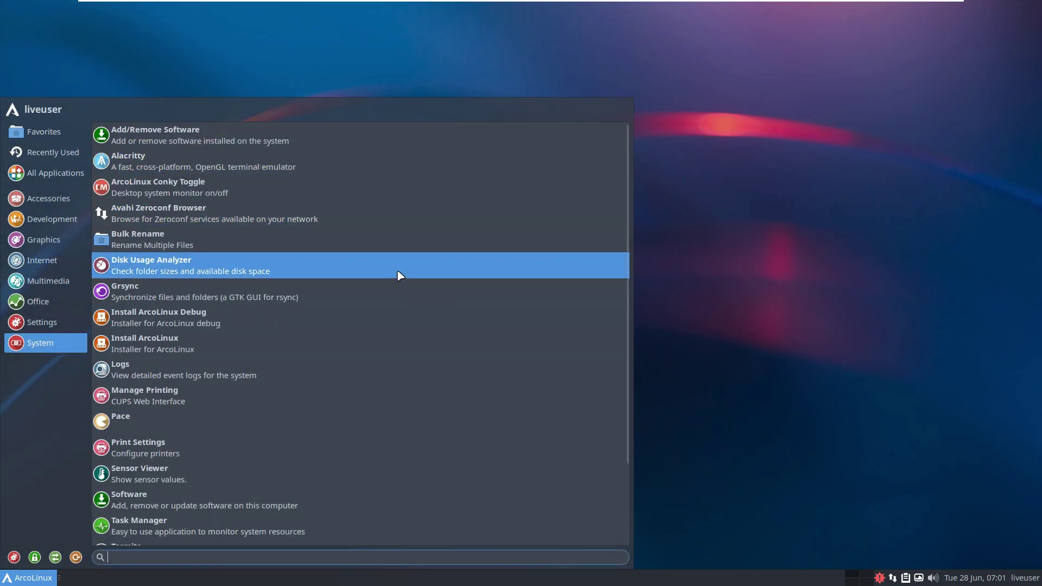
scroll(399, 276, down, 3)
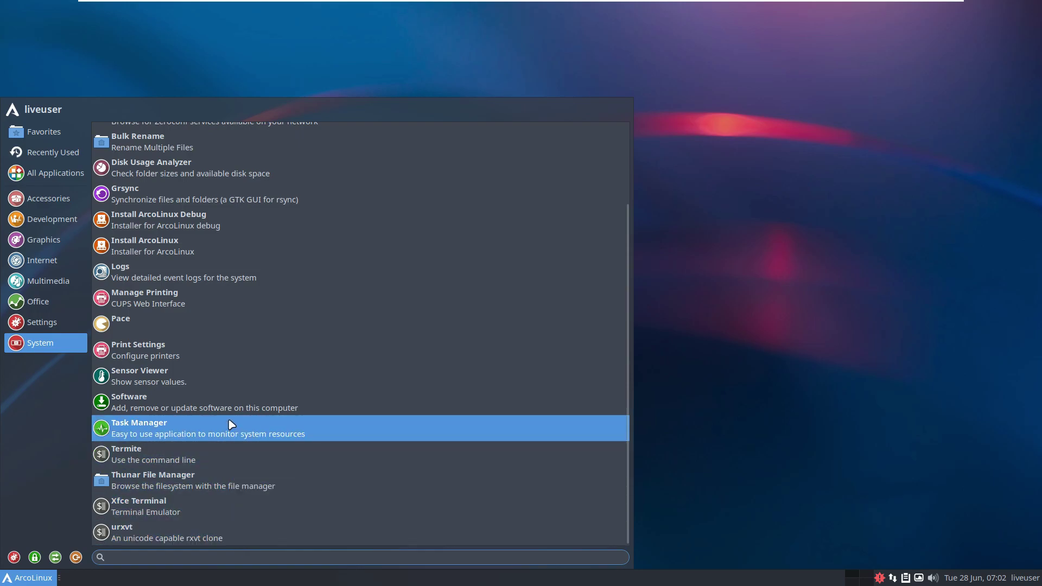
scroll(230, 421, up, 3)
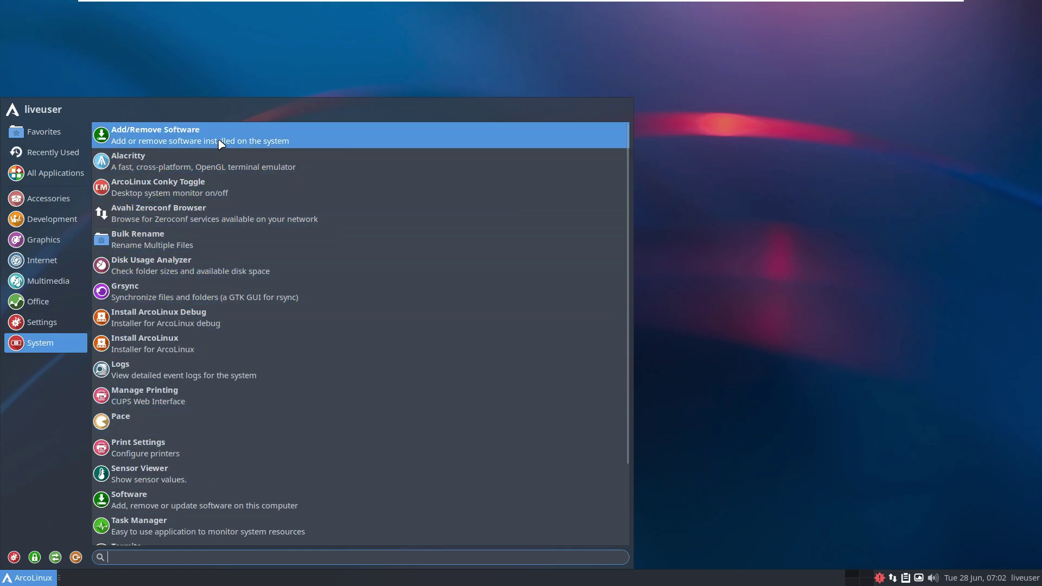
scroll(195, 526, down, 3)
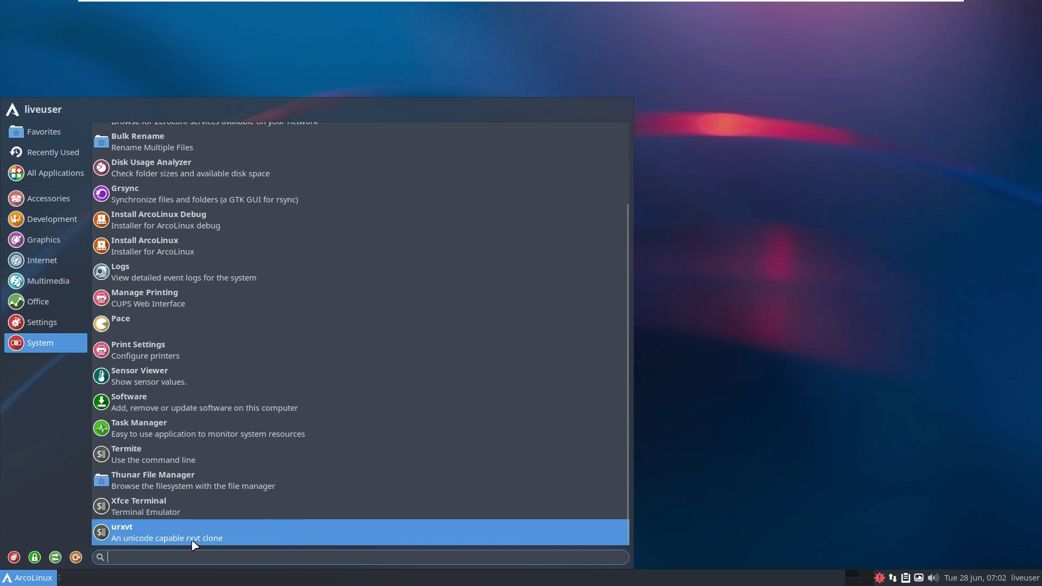
Browse the Settings category's tools, such as Power Manager and Keyboard.
click(65, 322)
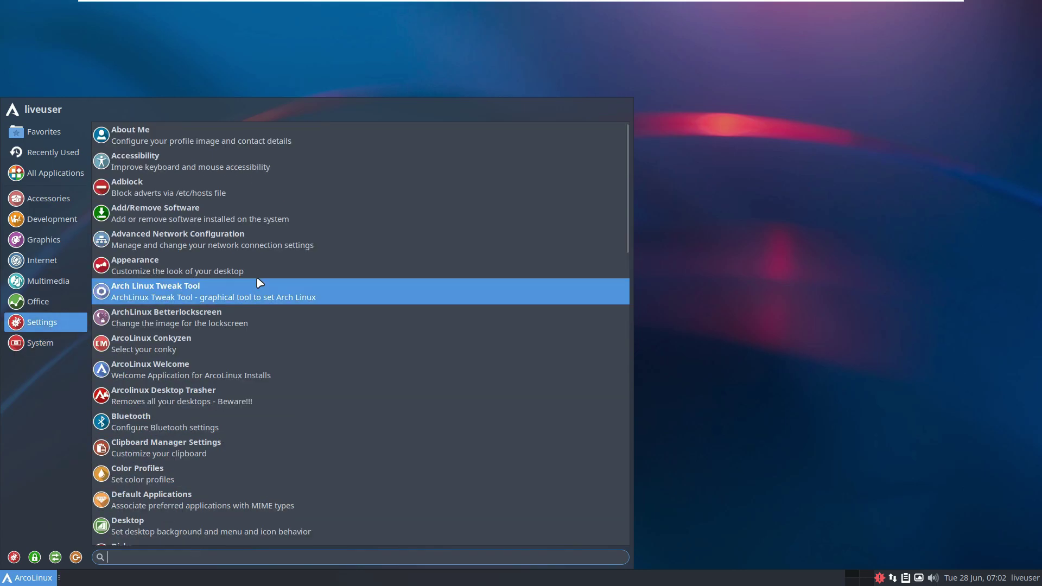
scroll(259, 283, down, 5)
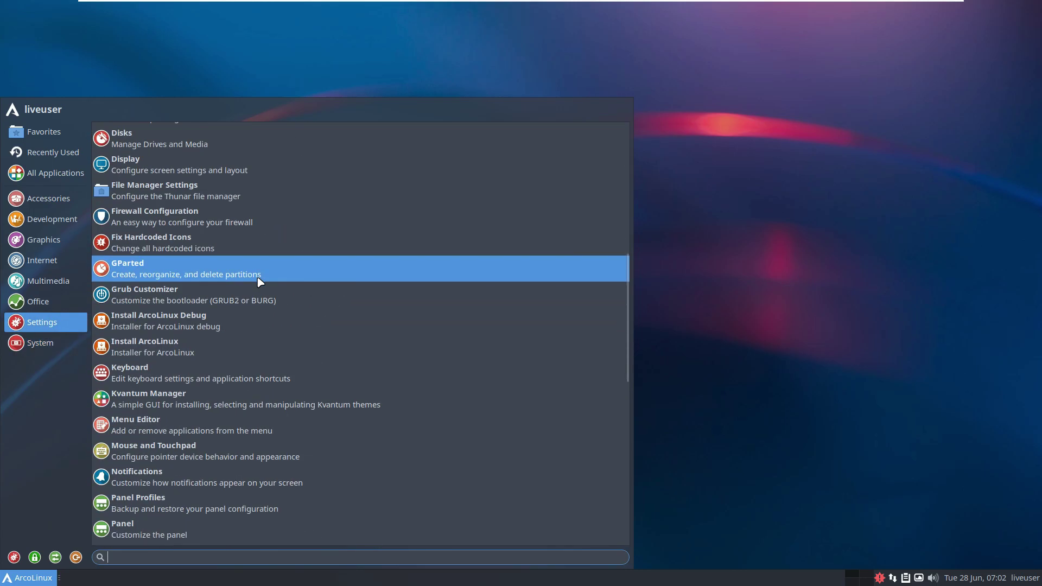
scroll(281, 377, down, 2)
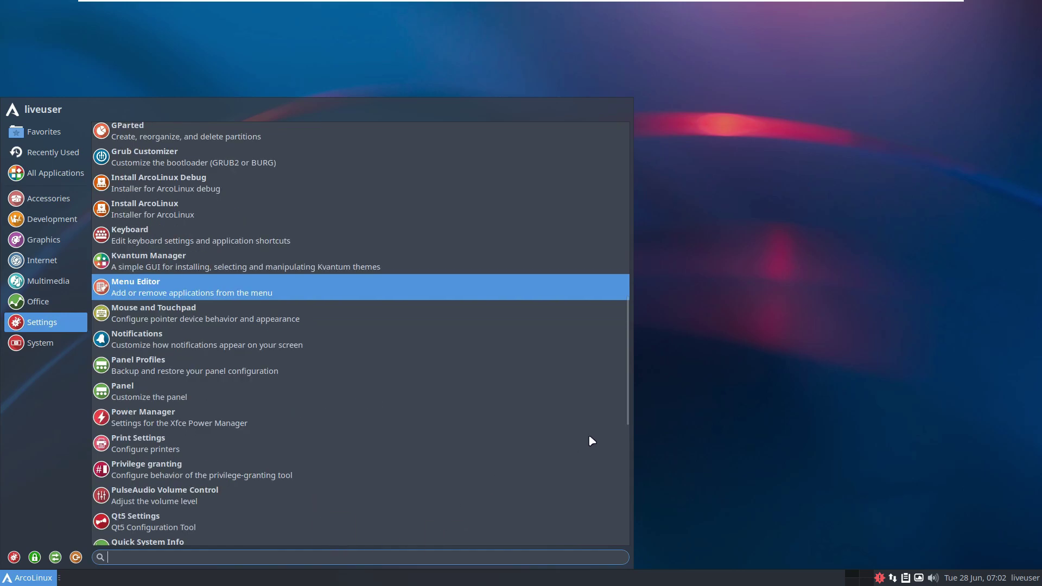
scroll(635, 410, down, 5)
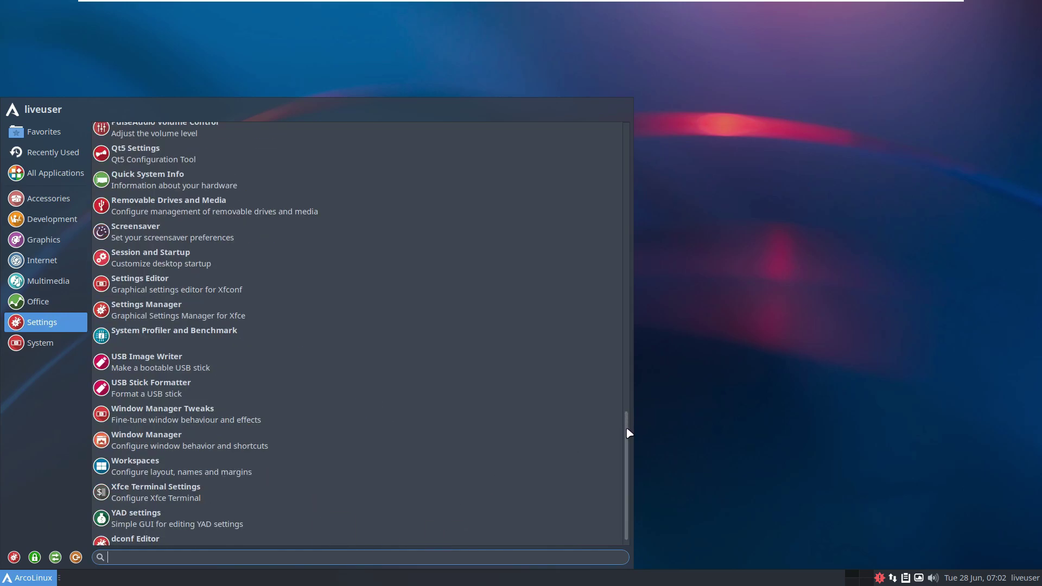
scroll(629, 432, down, 1)
scroll(623, 409, up, 2)
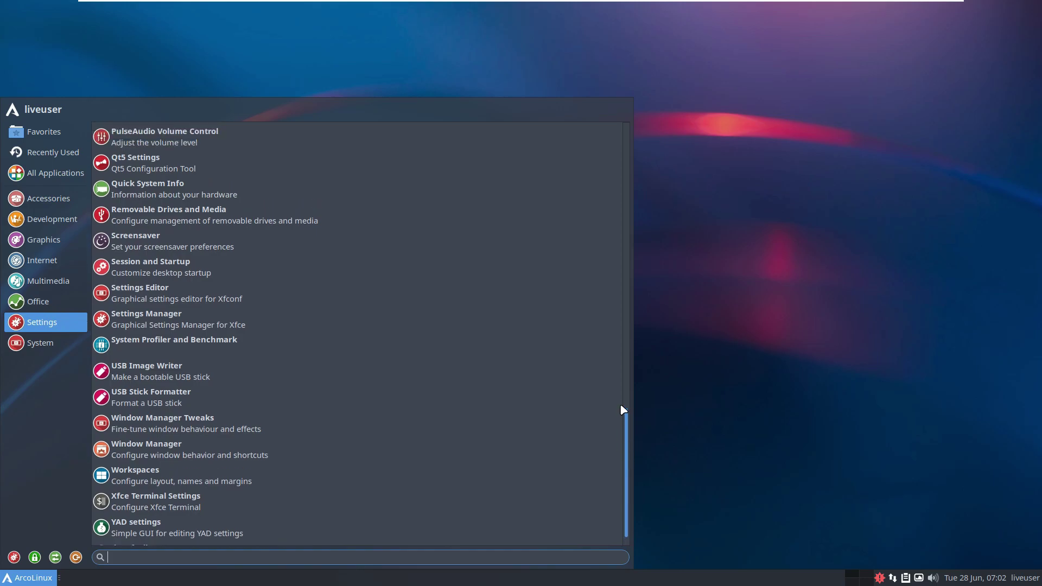
scroll(623, 407, up, 2)
drag(621, 395, 621, 337)
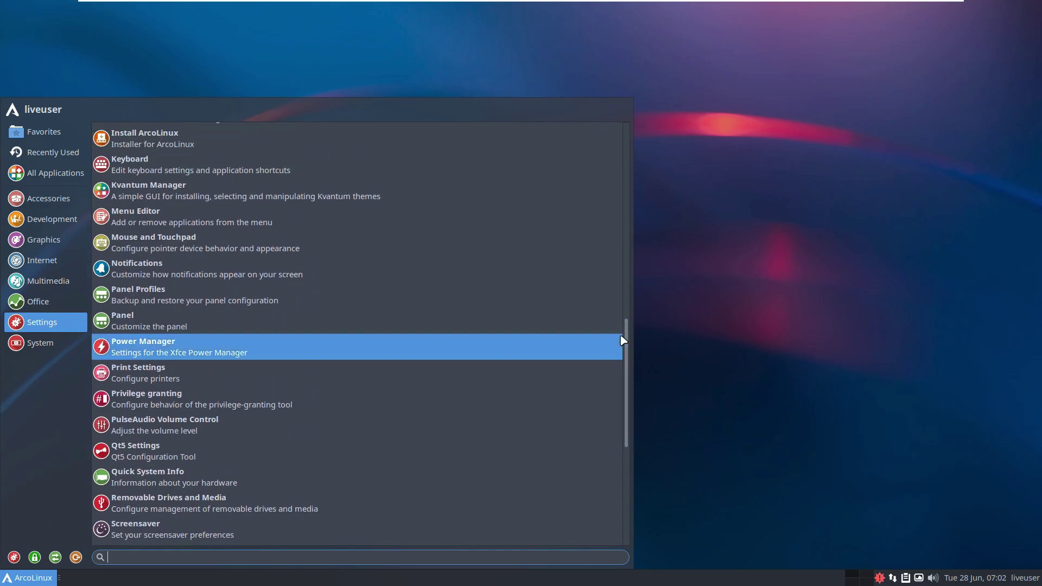
Launch Quick System Info maximised and select its Xfce distro and Host kernel lines.
click(426, 490)
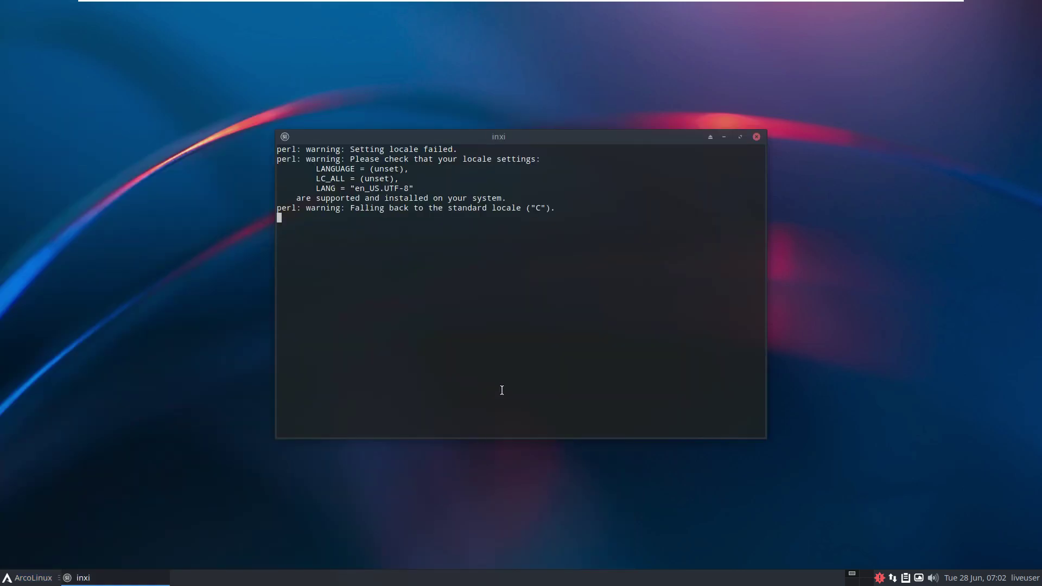
click(741, 137)
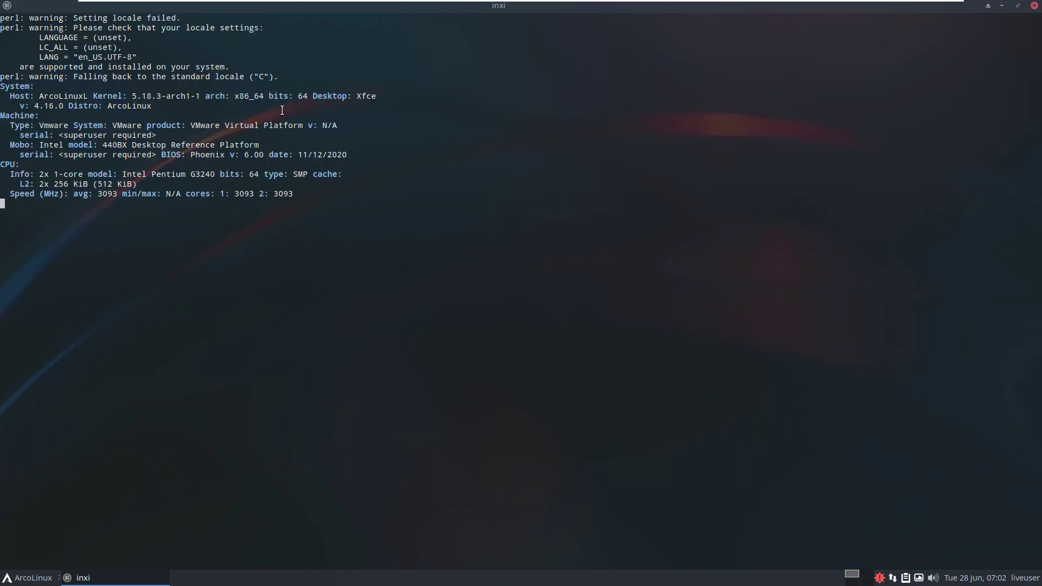
drag(165, 108, 17, 108)
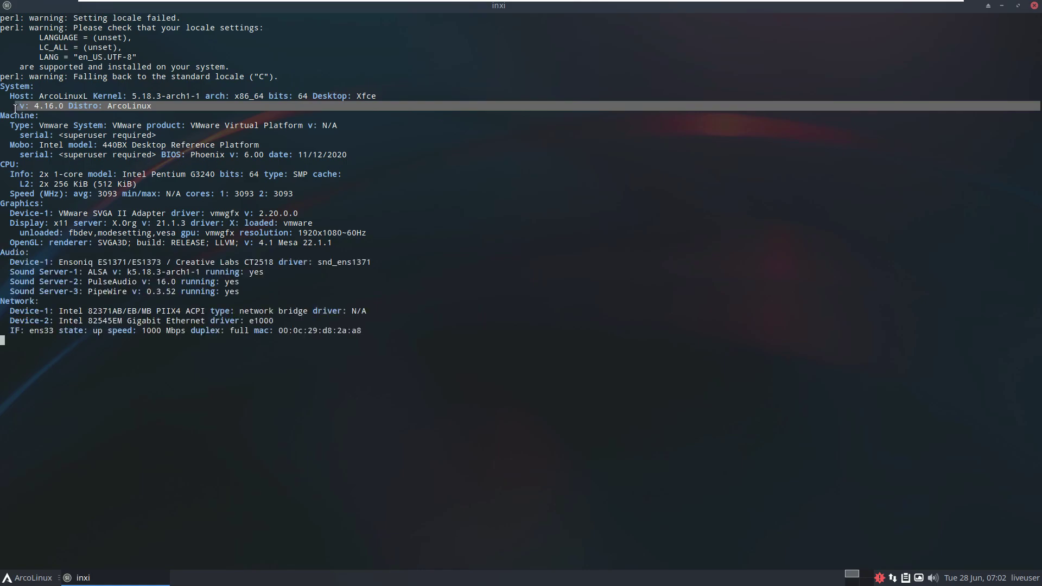
triple_click(401, 93)
right_click(39, 95)
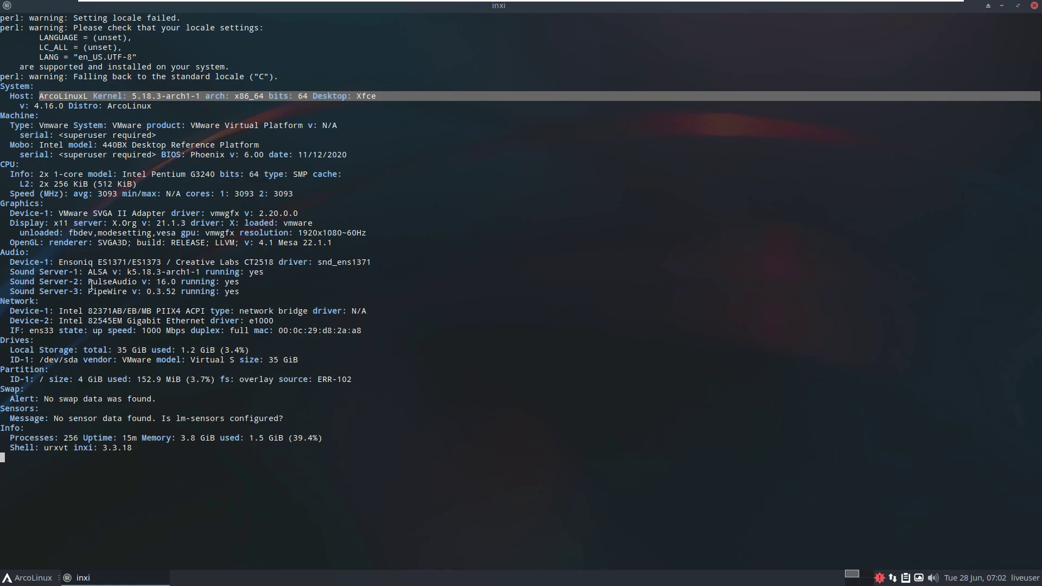
Close system info, open a maximised Xfce Terminal, and select its Kernel and DE lines.
click(1034, 5)
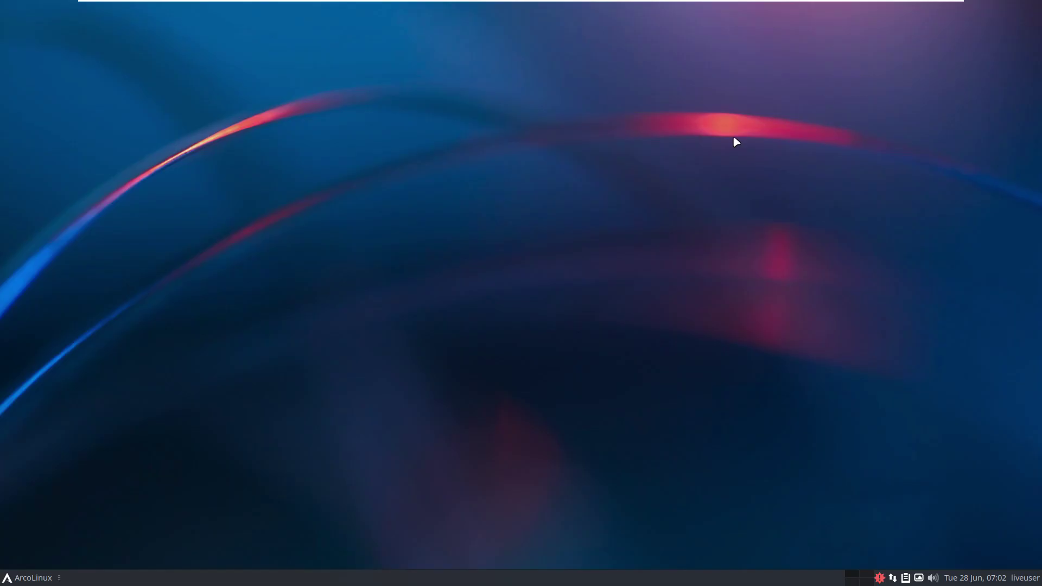
click(33, 578)
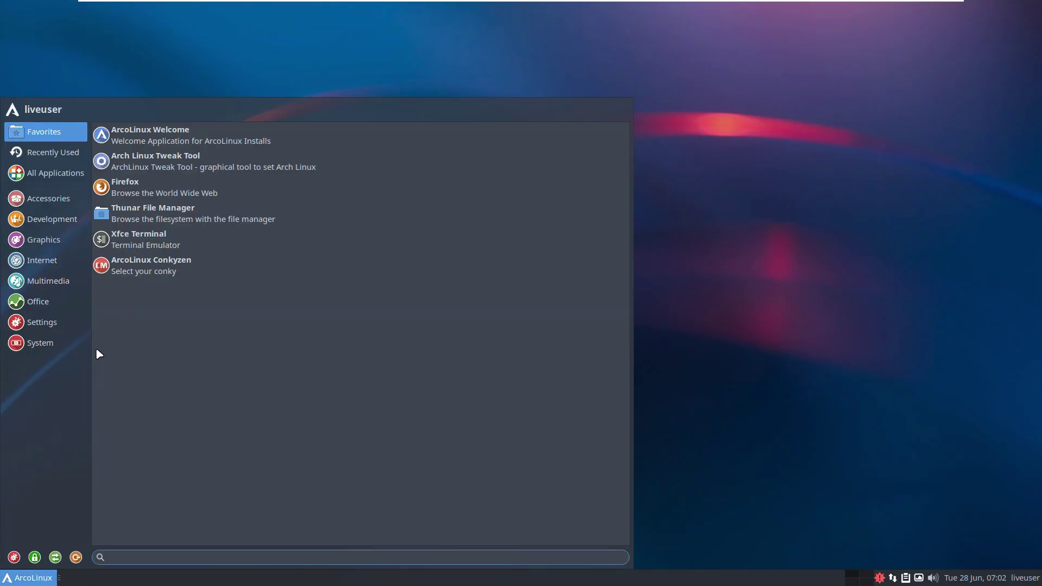
click(179, 248)
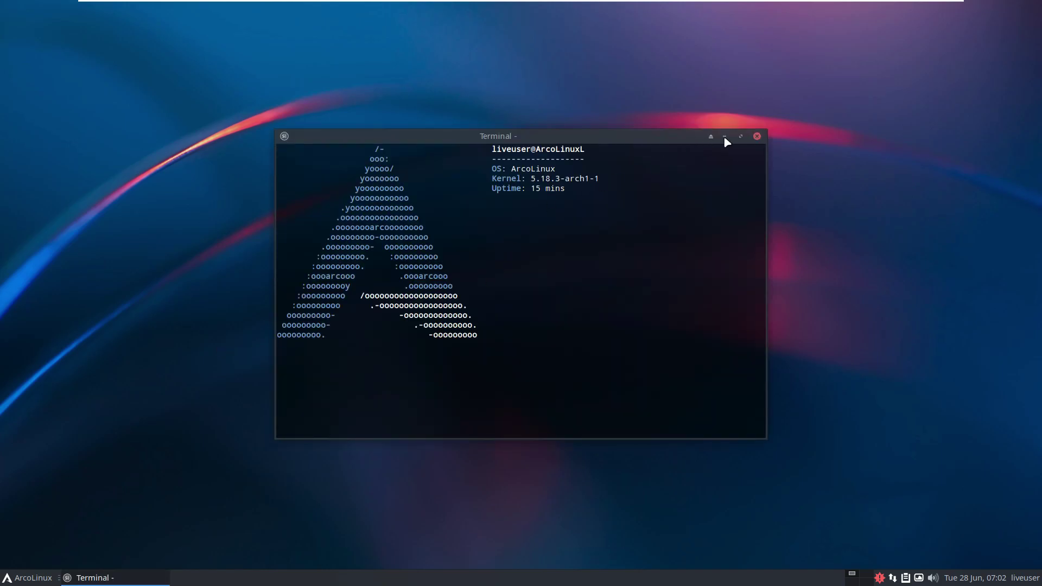
click(740, 137)
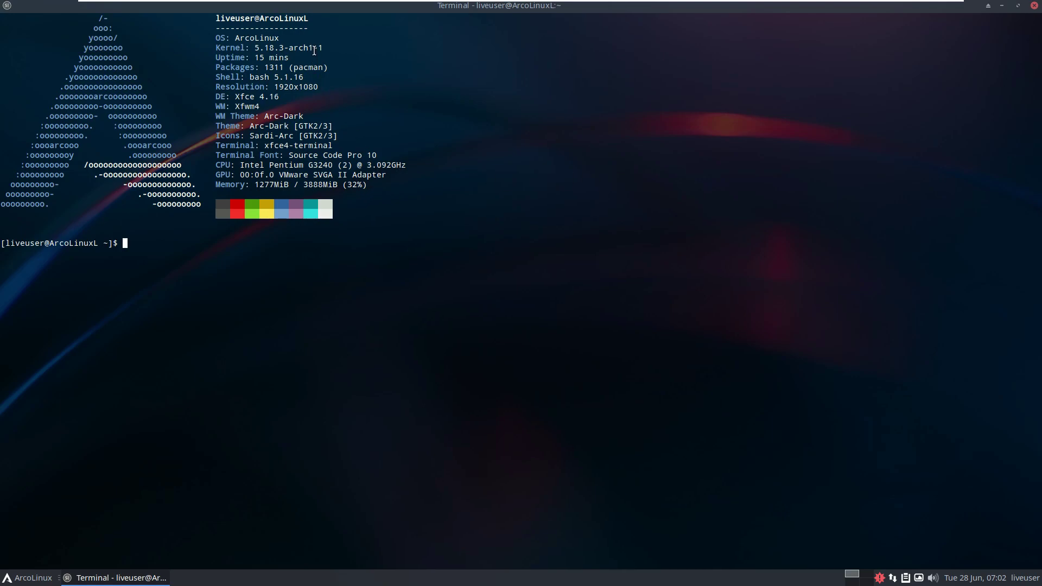
drag(331, 49, 210, 48)
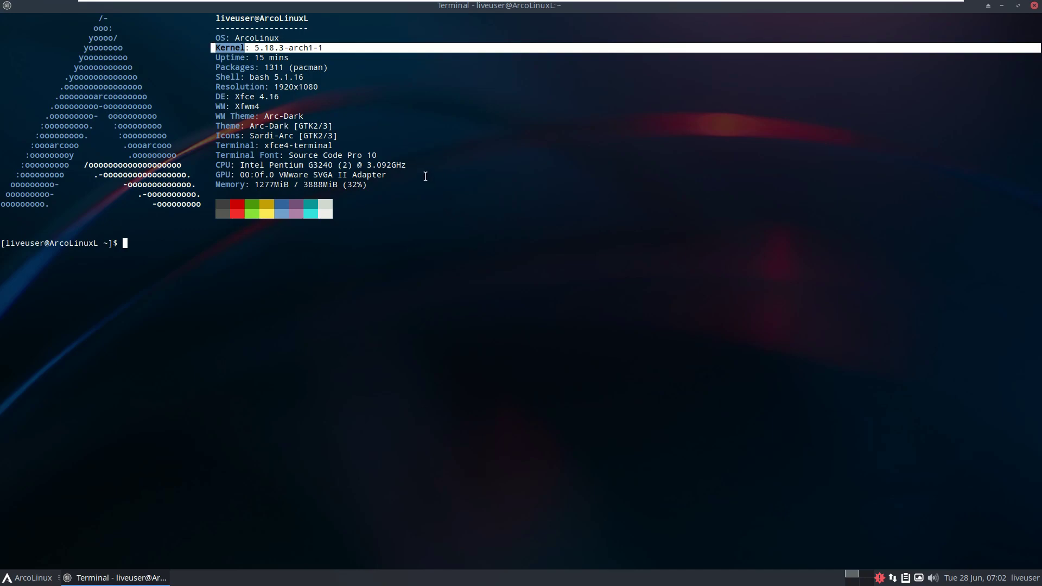
click(425, 177)
drag(281, 97, 212, 96)
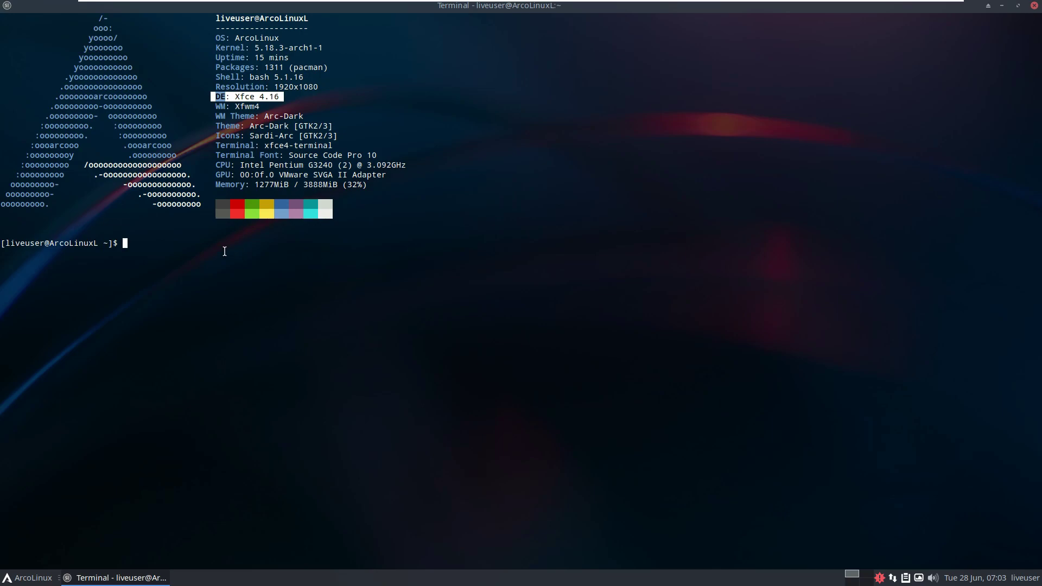
click(203, 245)
Run lscpu, uname -a and uname -r, then start htop.
text(lscpu)
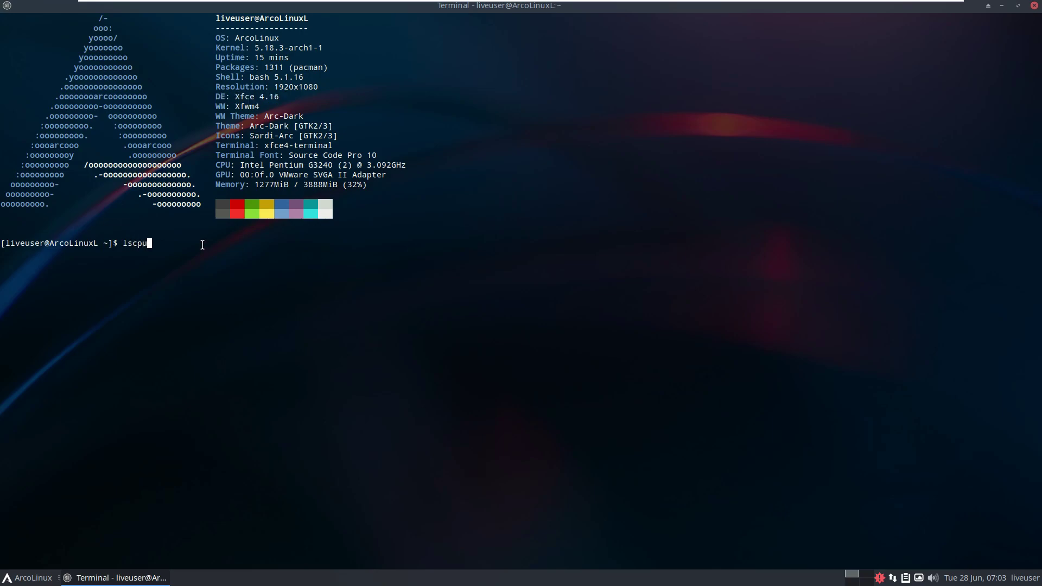
key(Return)
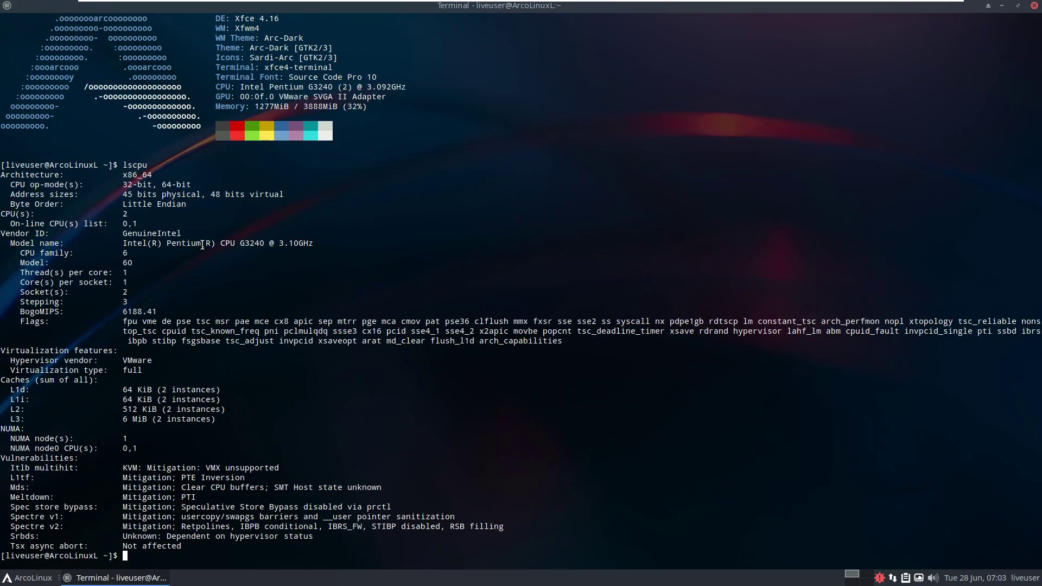
text(uname -a)
key(Return)
text(uname -r)
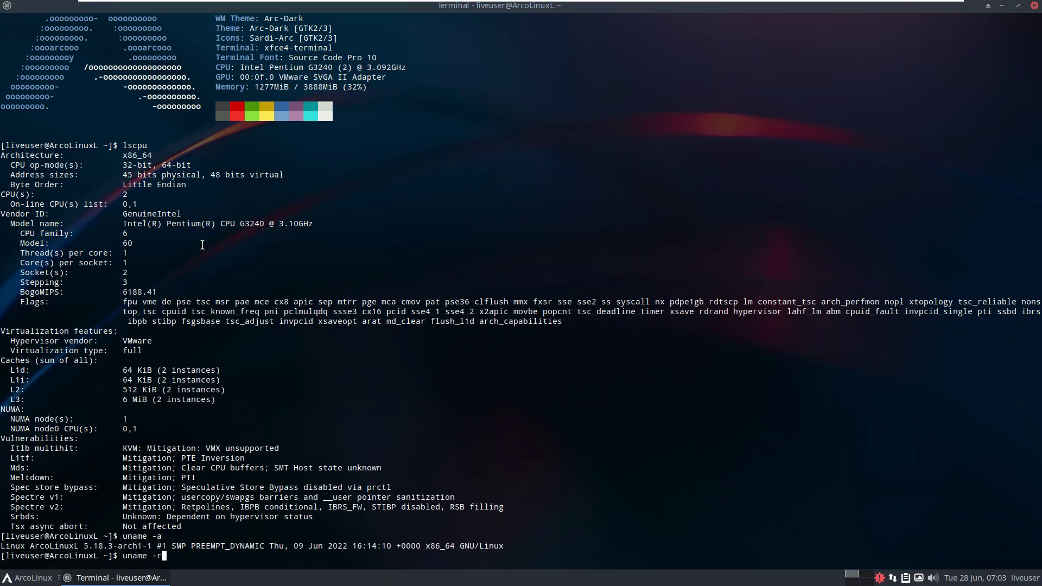
key(Return)
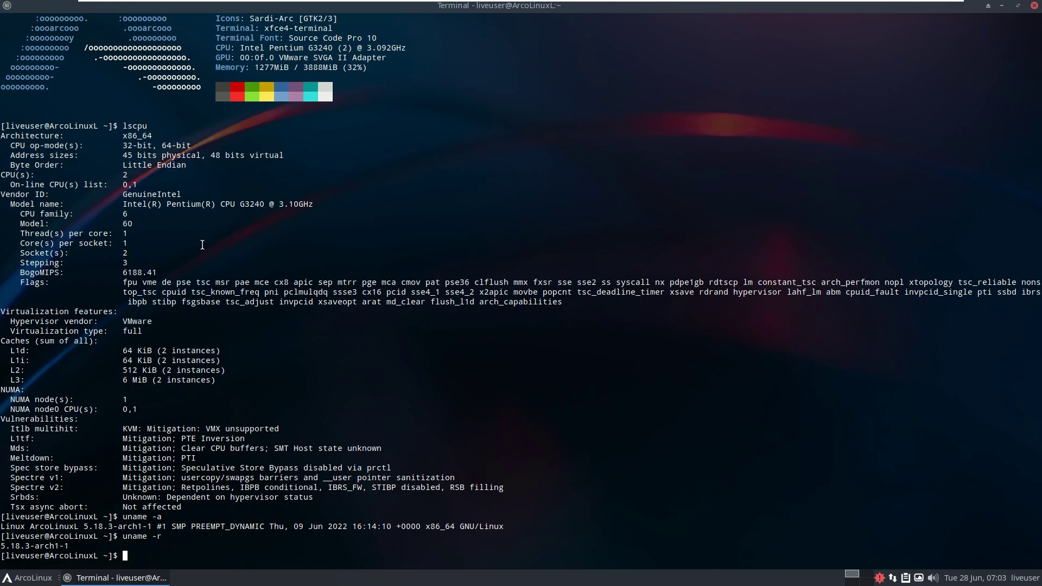
text(htop)
key(Return)
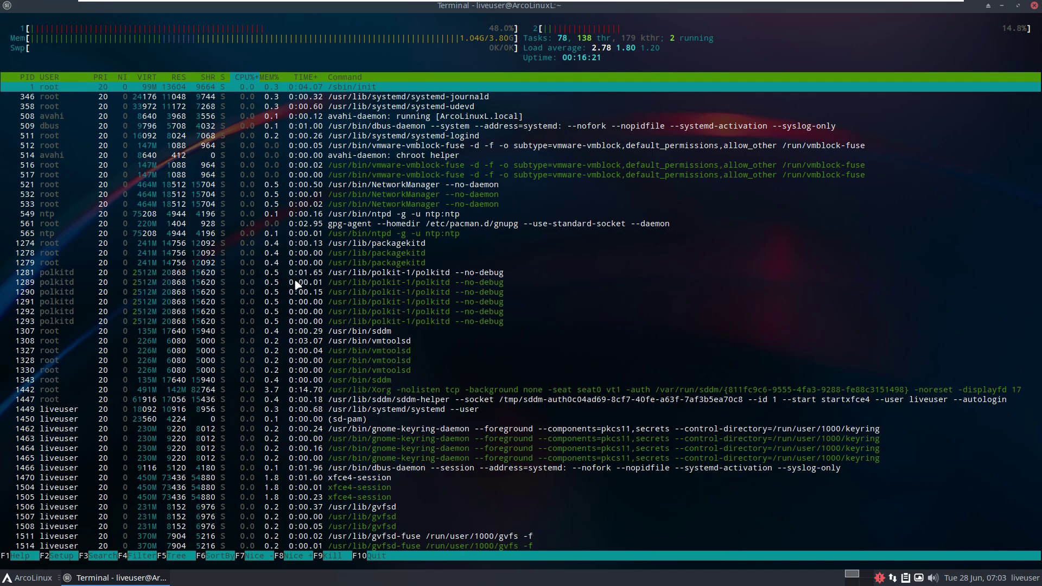
Browse htop's processes in tree view (F5), then close the terminal, confirming htop gets killed.
scroll(316, 297, down, 1)
scroll(317, 297, down, 4)
scroll(316, 297, up, 6)
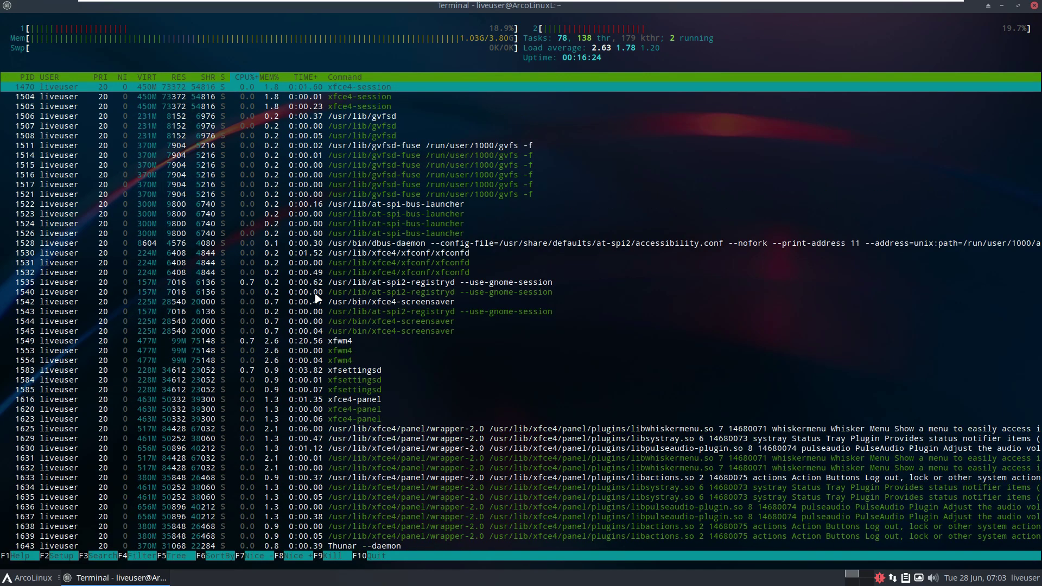
key(F5)
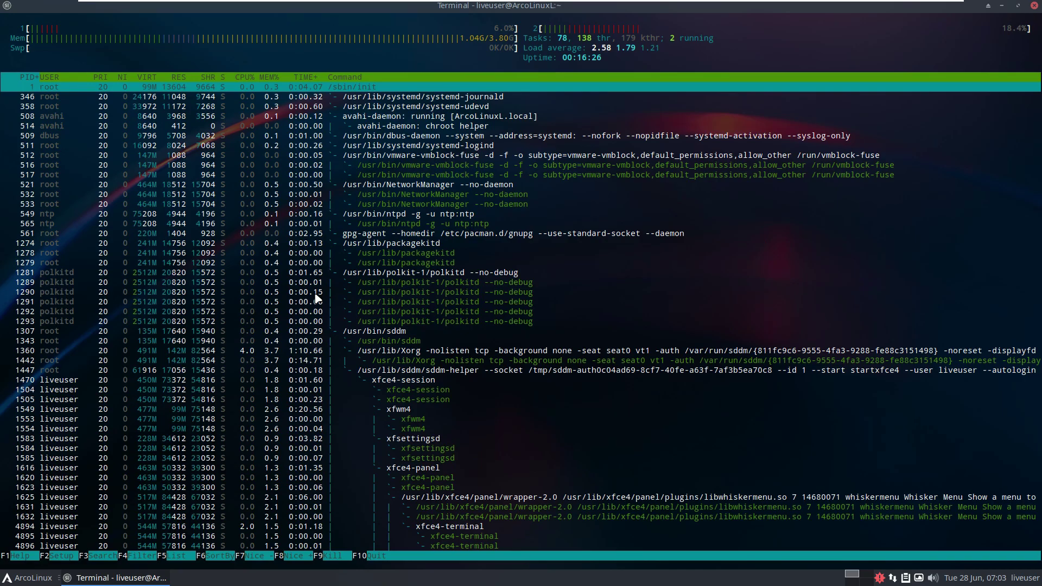
scroll(317, 297, down, 12)
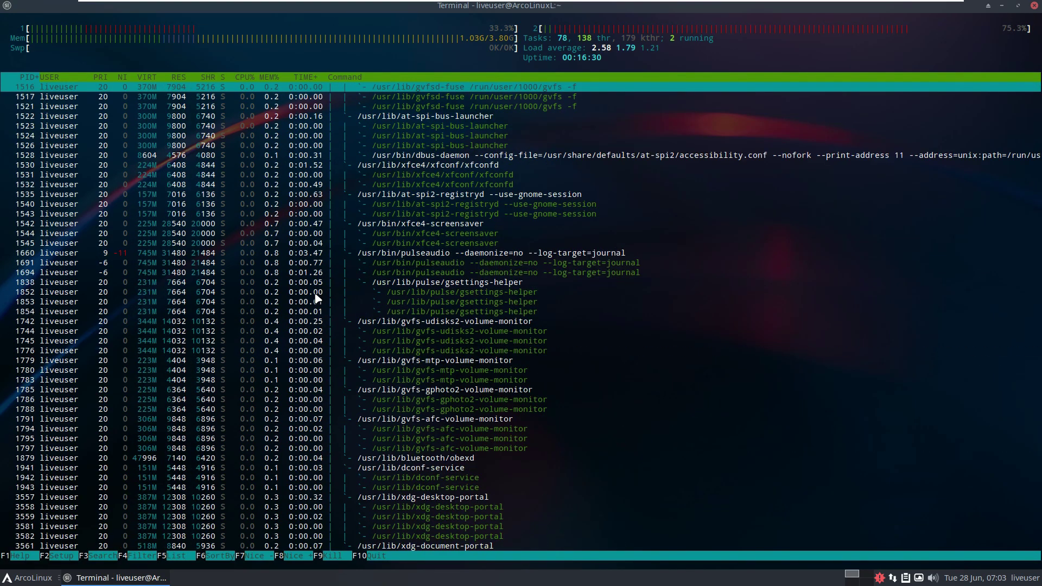
scroll(317, 298, down, 5)
scroll(317, 298, down, 4)
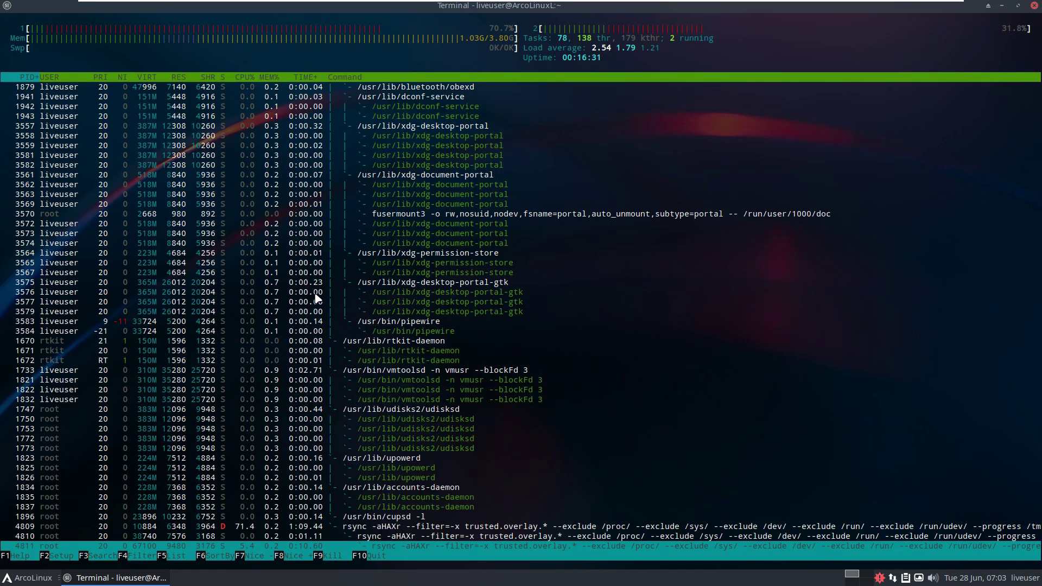
scroll(317, 298, up, 10)
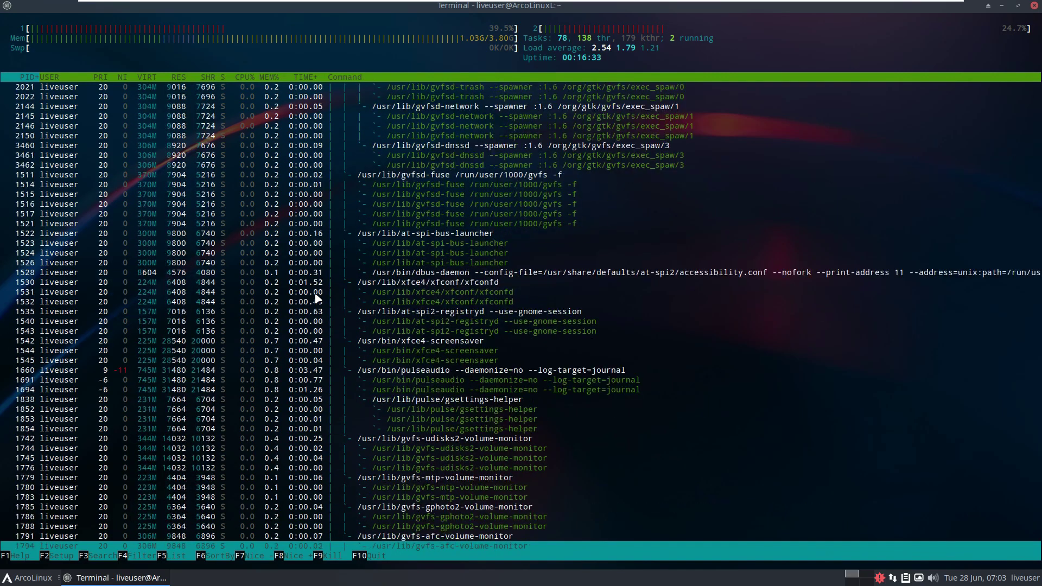
scroll(317, 298, up, 10)
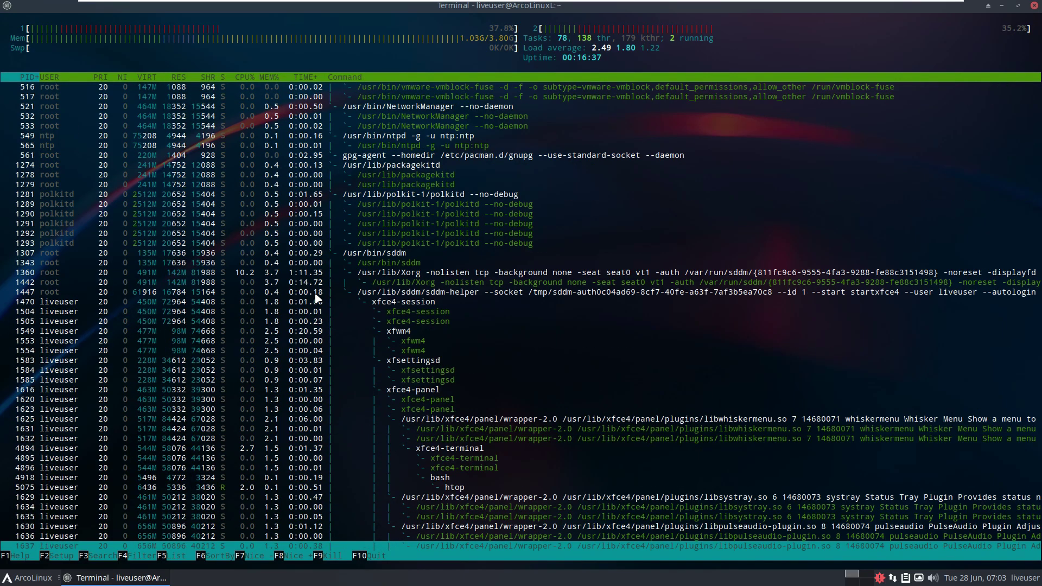
scroll(318, 298, up, 3)
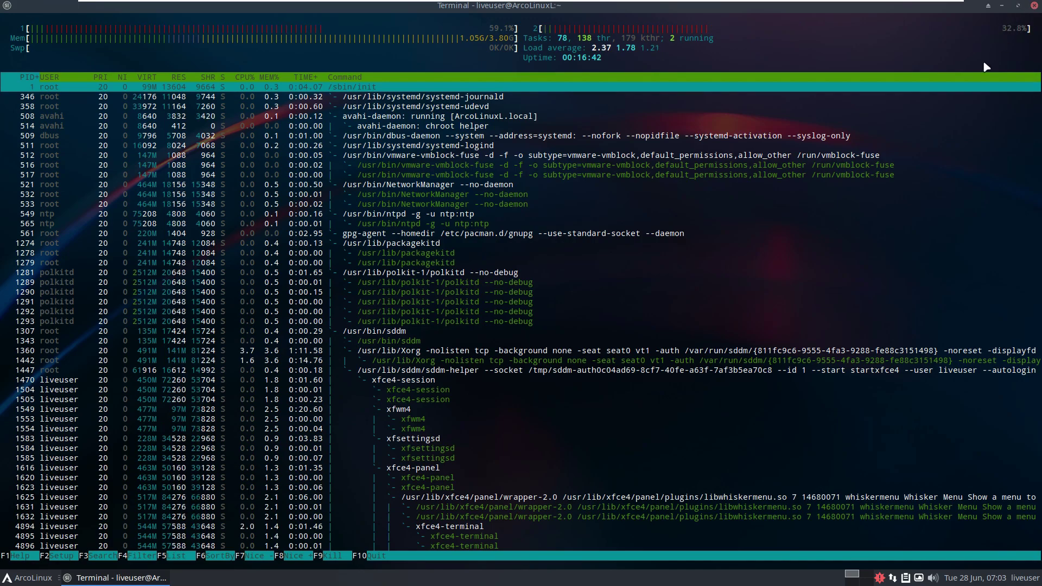
click(1034, 5)
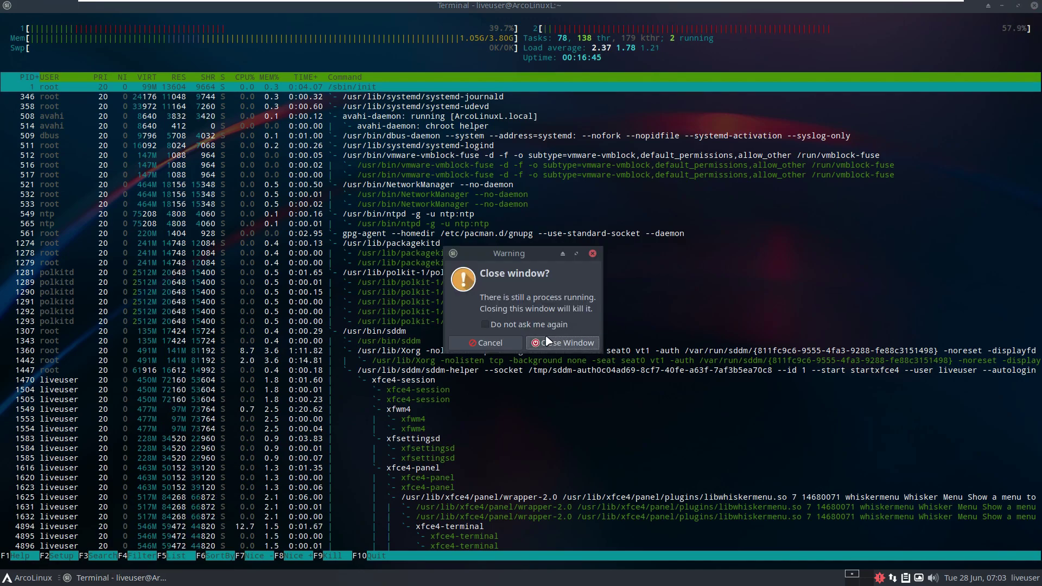
click(548, 342)
Glance at the calendar, unmute the sound, and check the volume controls.
click(982, 578)
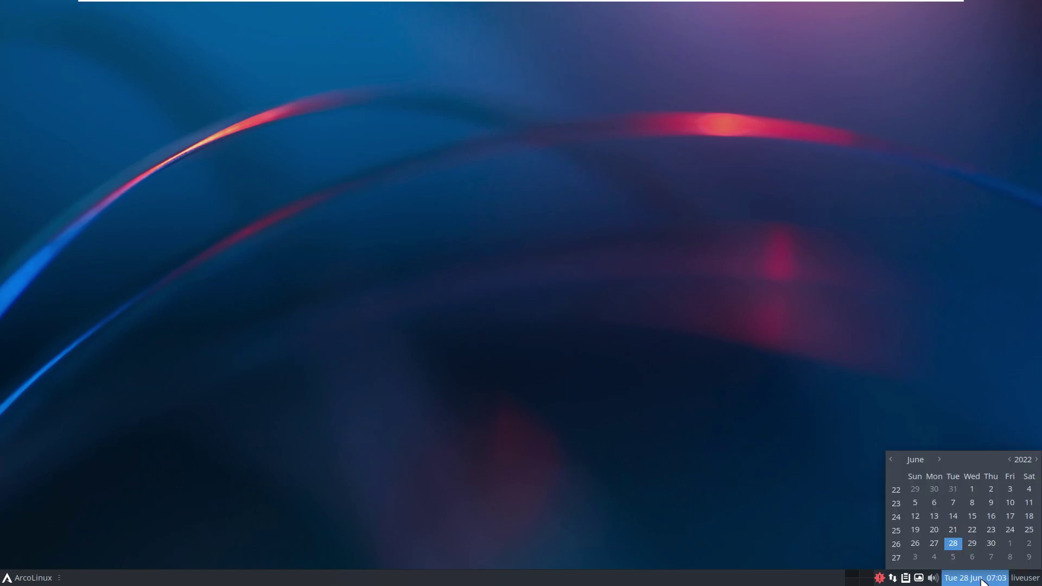
click(984, 580)
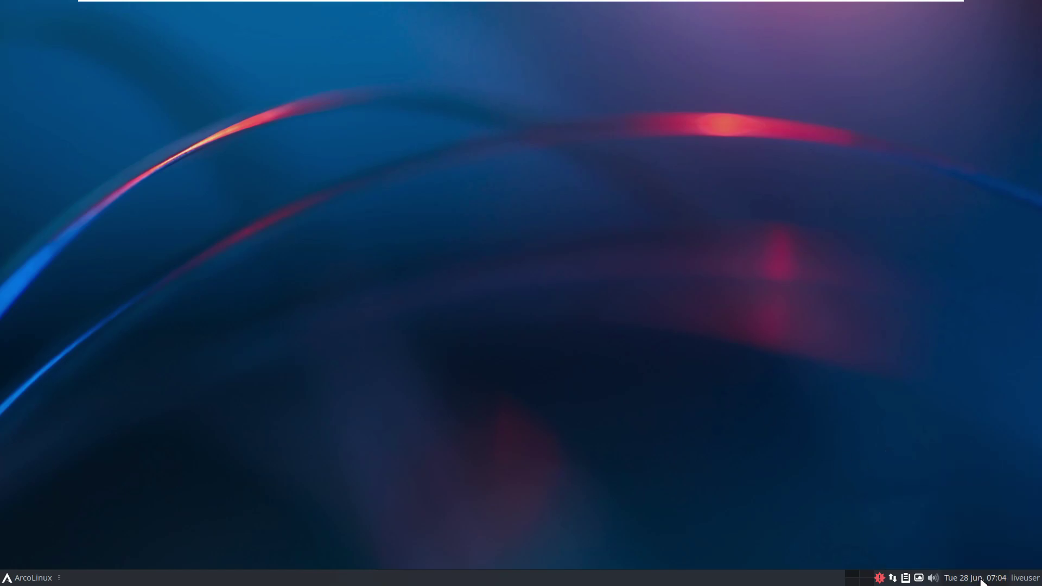
middle_click(934, 580)
click(931, 580)
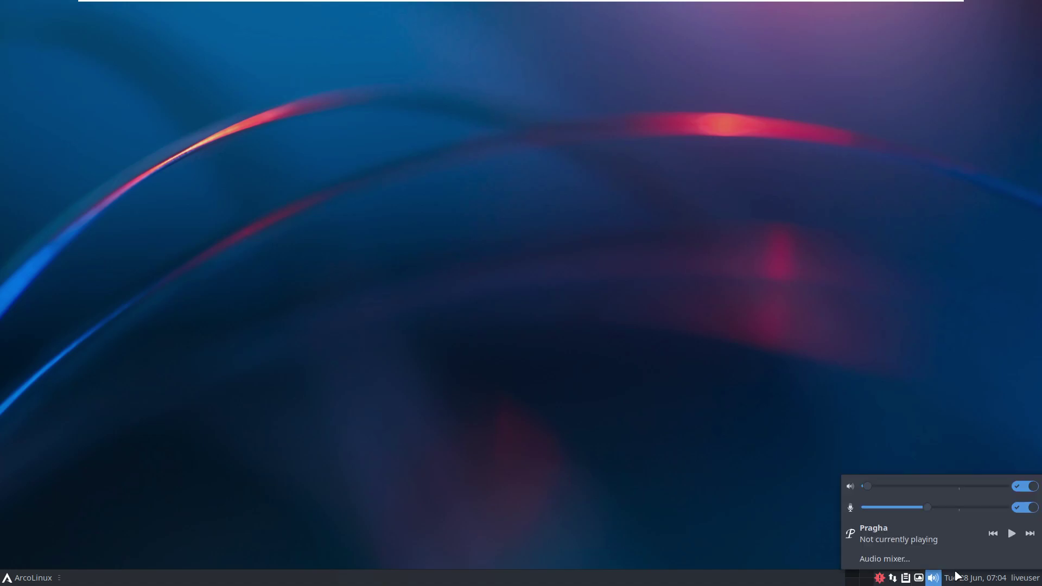
click(894, 453)
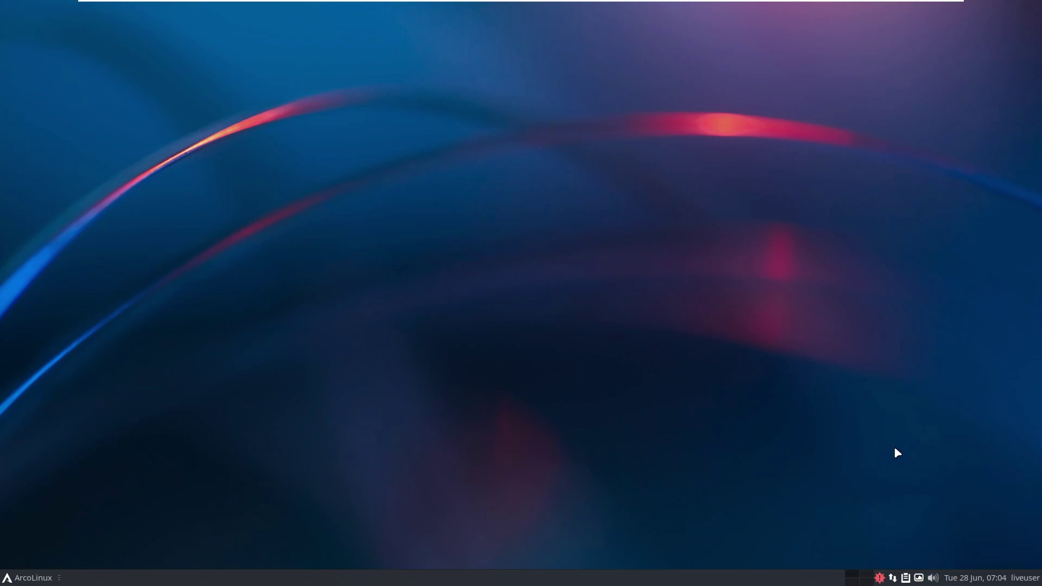
View the Variety wallpaper changer's About information, then open the applications menu with Super.
click(921, 578)
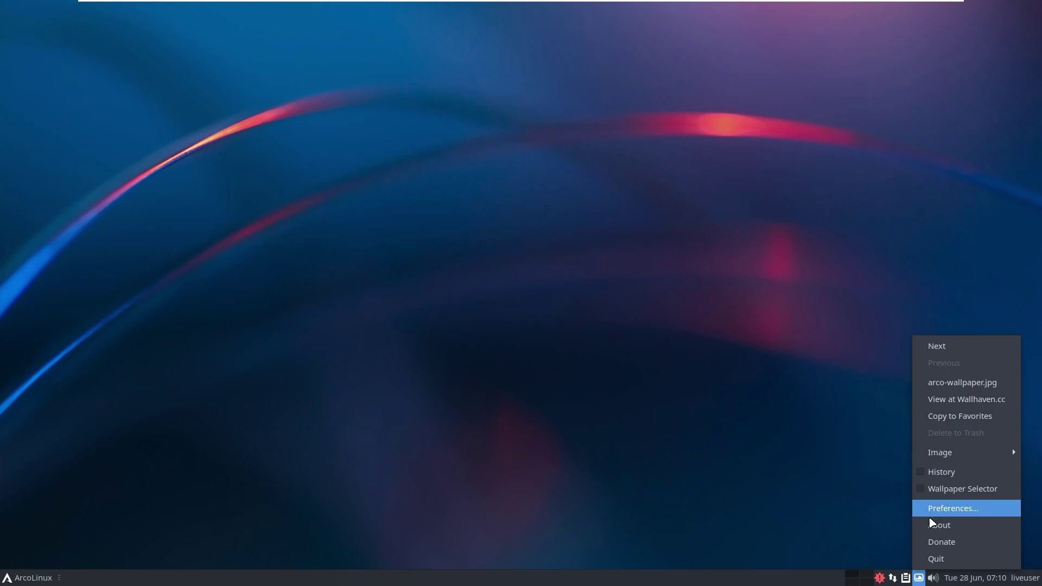
click(938, 527)
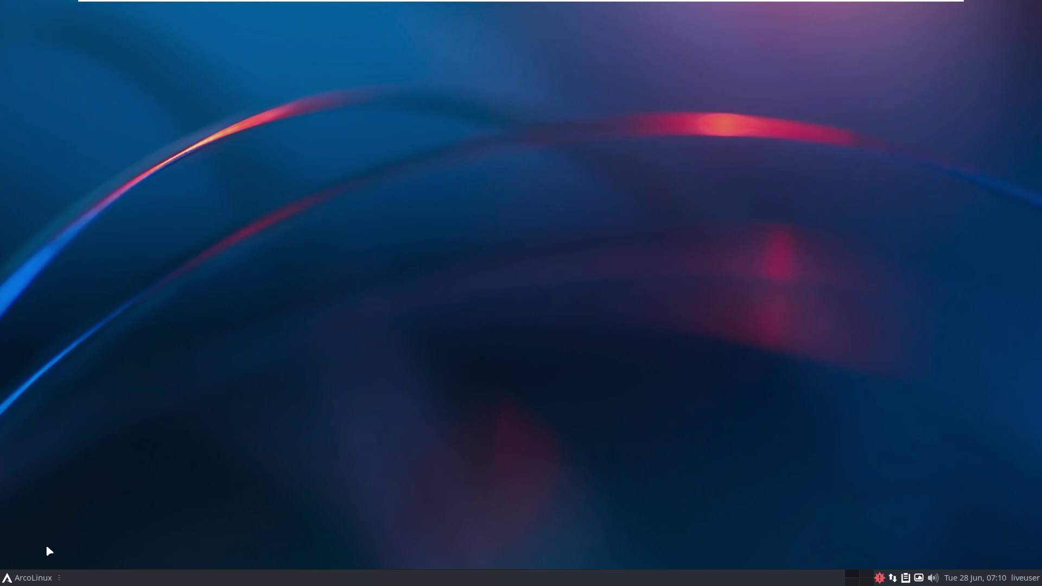
key(super)
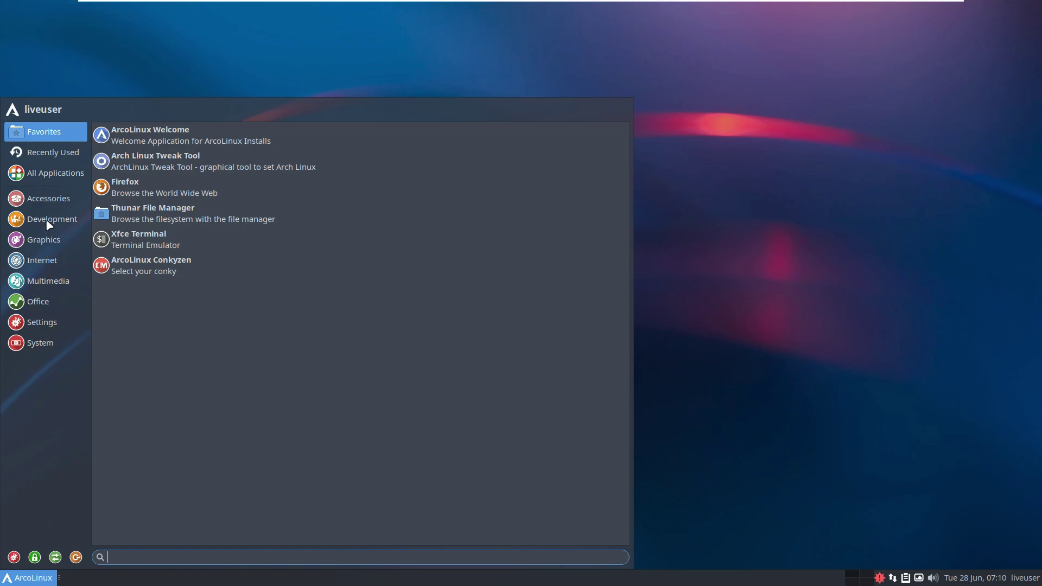
Reopen the Whisker Menu and launch Task Manager from the System category.
key(Escape)
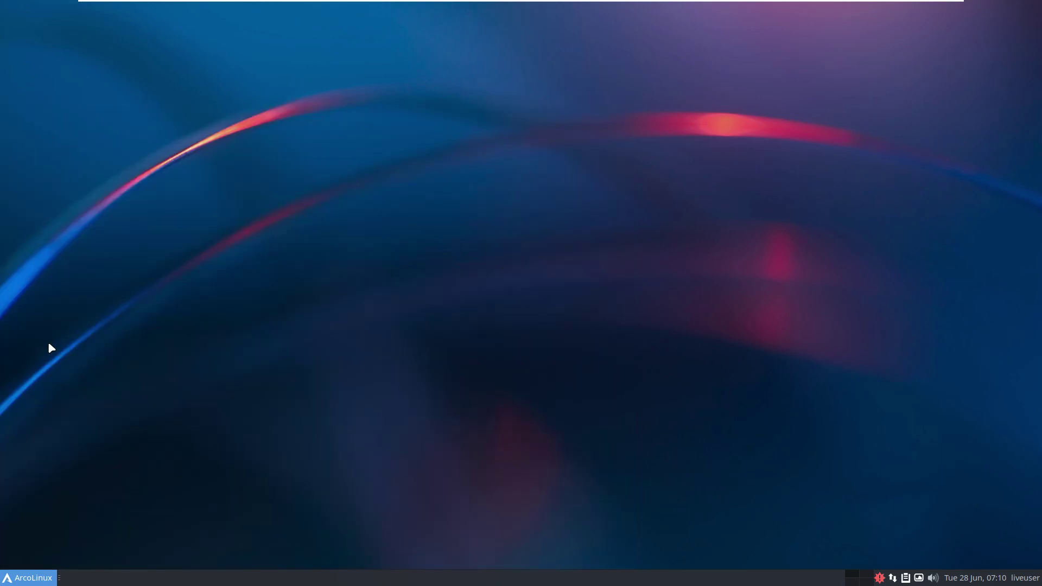
click(28, 577)
click(41, 347)
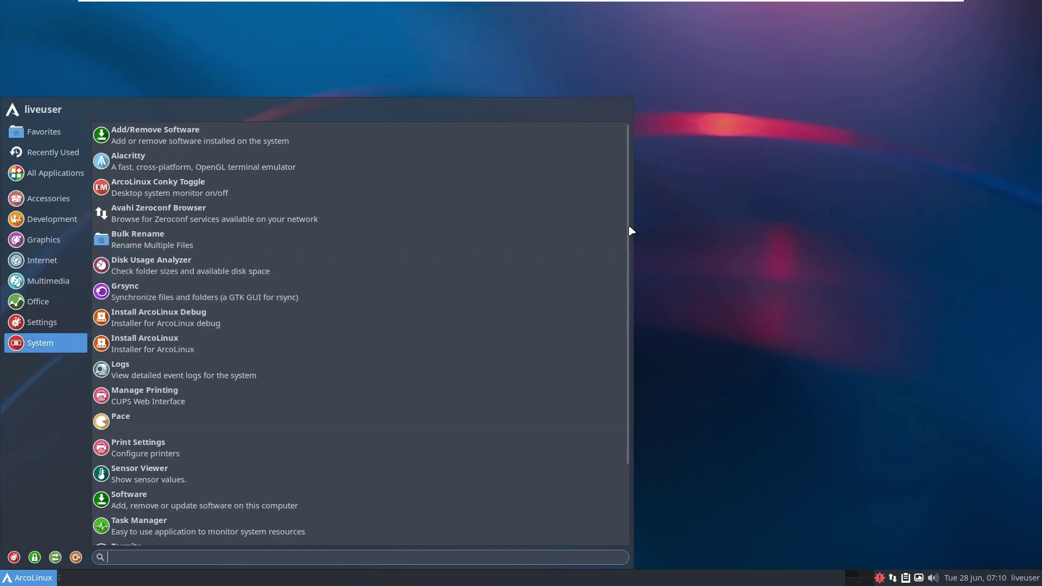
scroll(629, 253, down, 3)
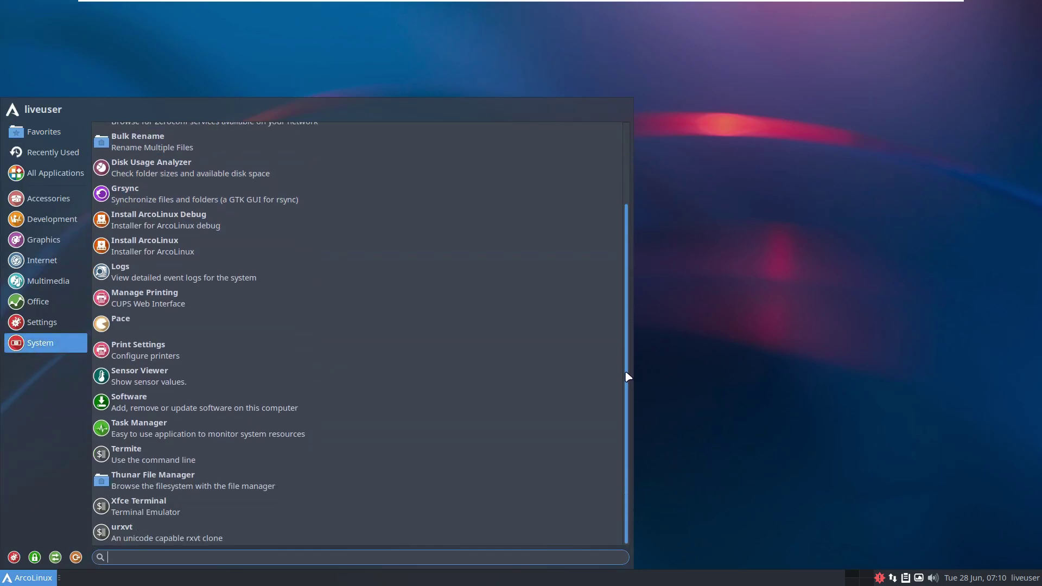
click(198, 431)
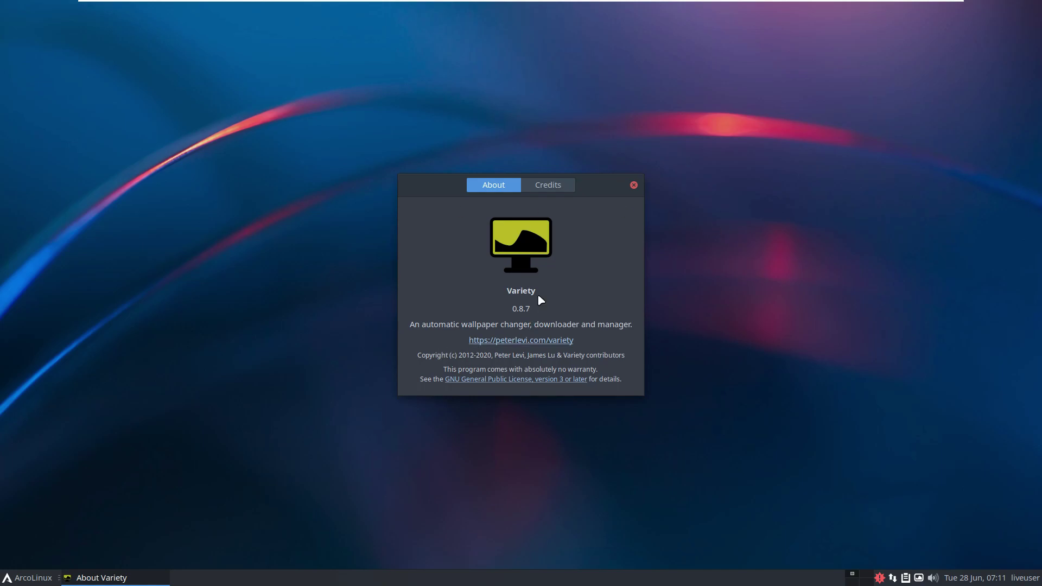
Close About Variety and show the panel's About dialog, confirming xfce4-panel version 4.16.4.
click(634, 185)
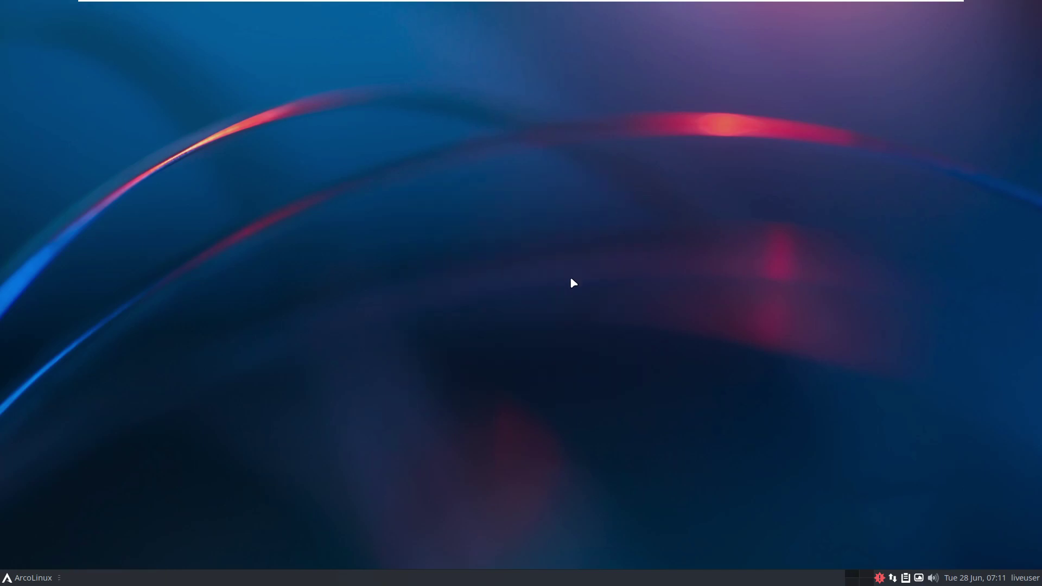
right_click(281, 581)
mouse_move(318, 559)
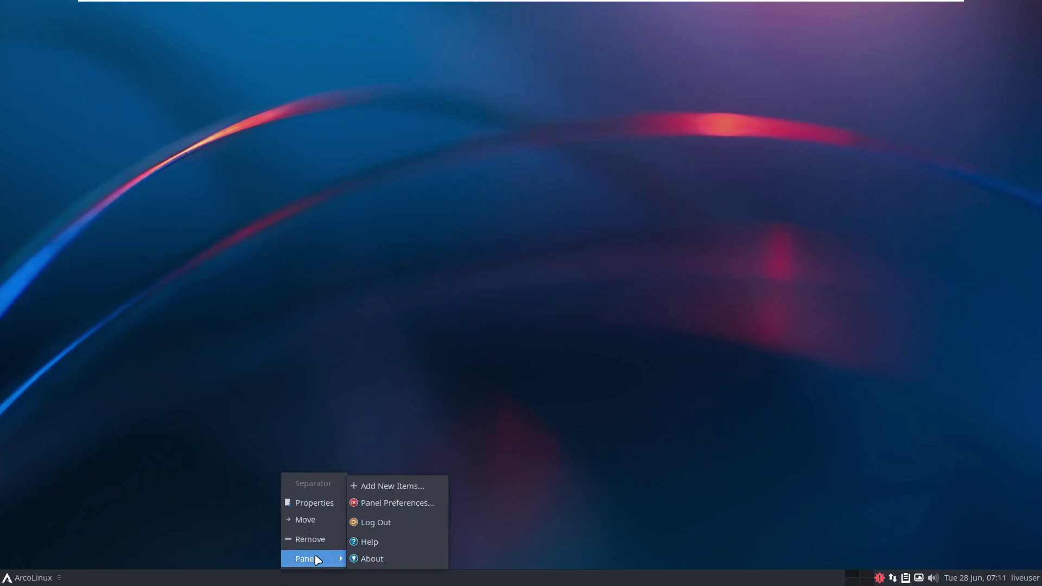
click(392, 559)
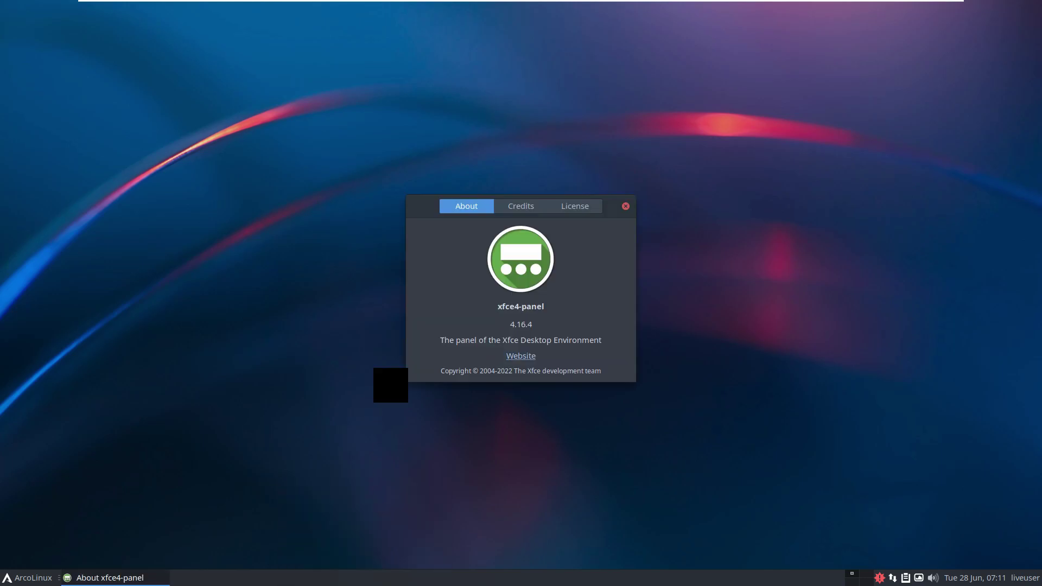
Close the panel About window, relaunch Task Manager from System, and maximize it.
click(626, 207)
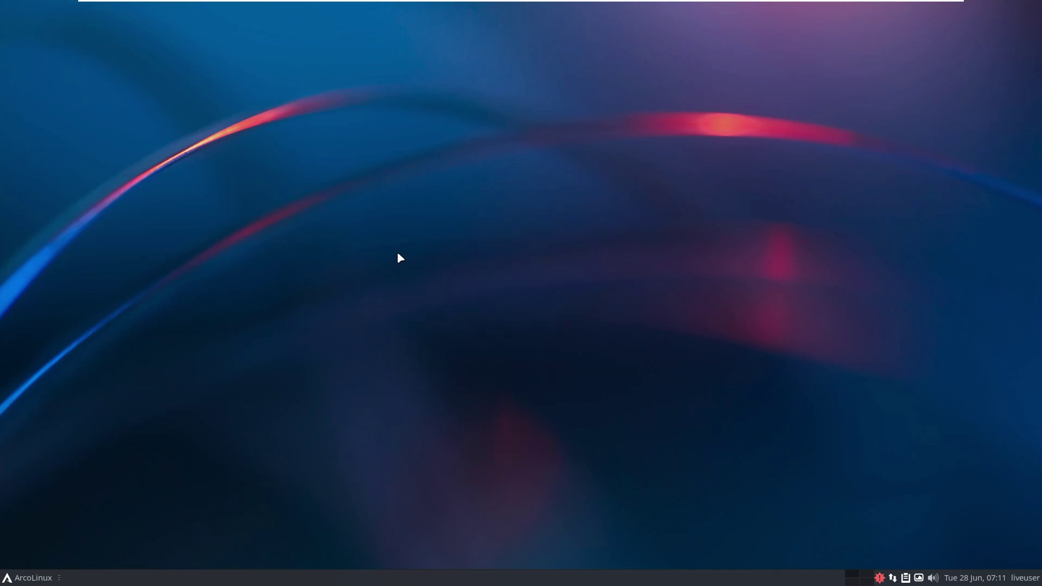
click(39, 577)
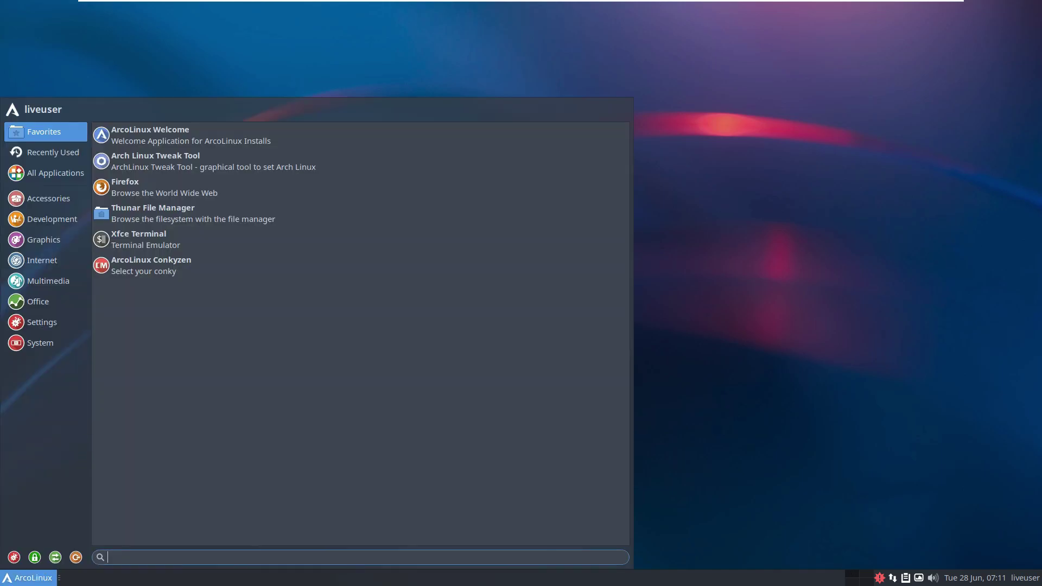
click(64, 340)
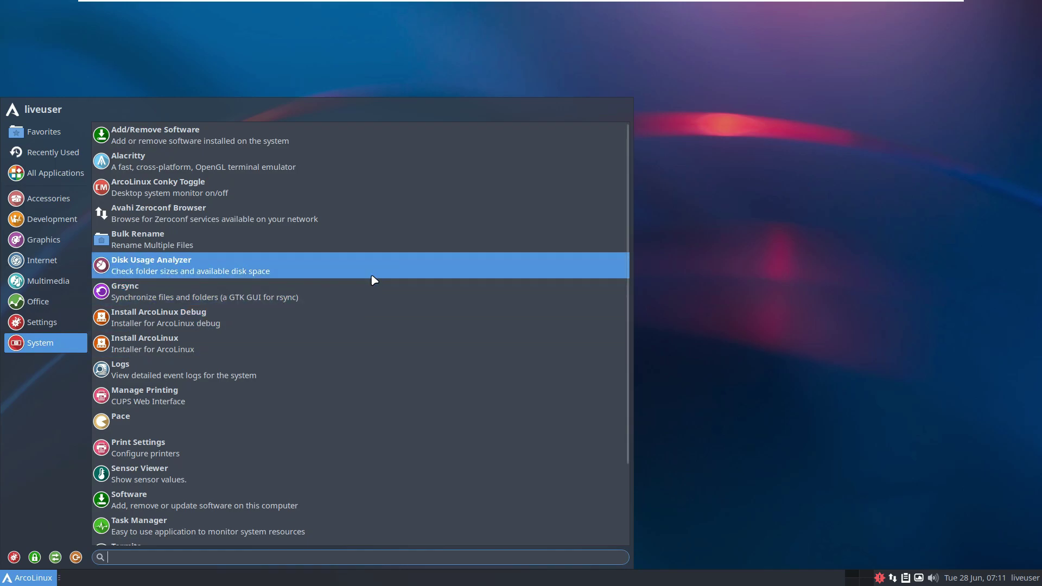
scroll(228, 246, down, 3)
click(228, 245)
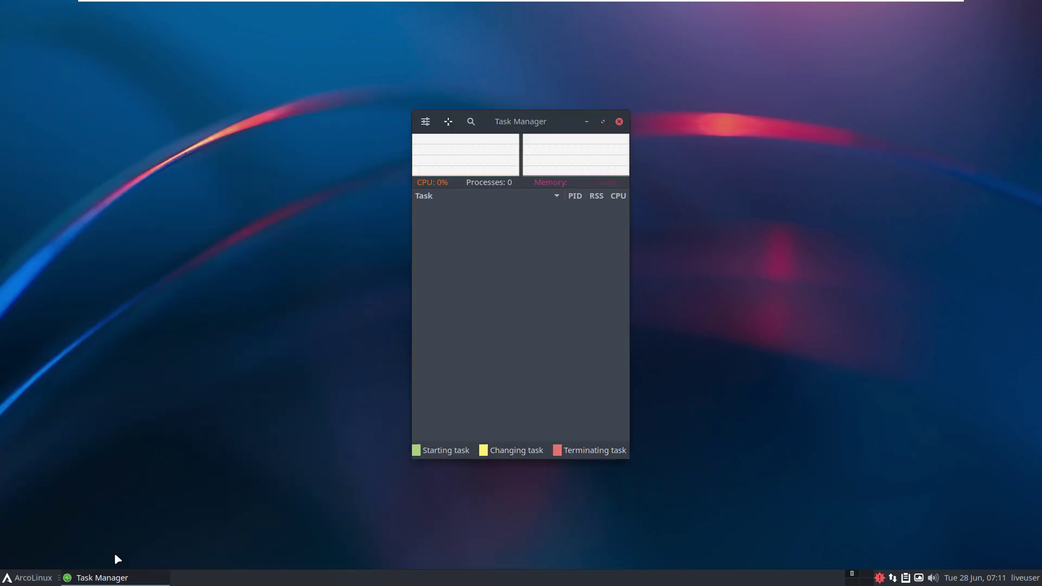
click(605, 120)
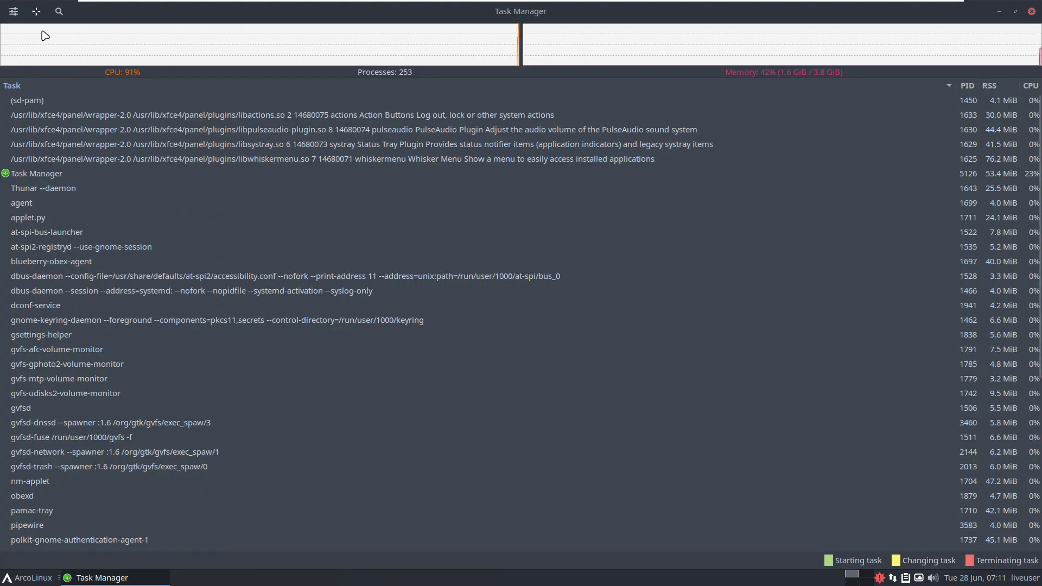
View Task Manager's About information from its settings, then close both dialogs.
click(14, 11)
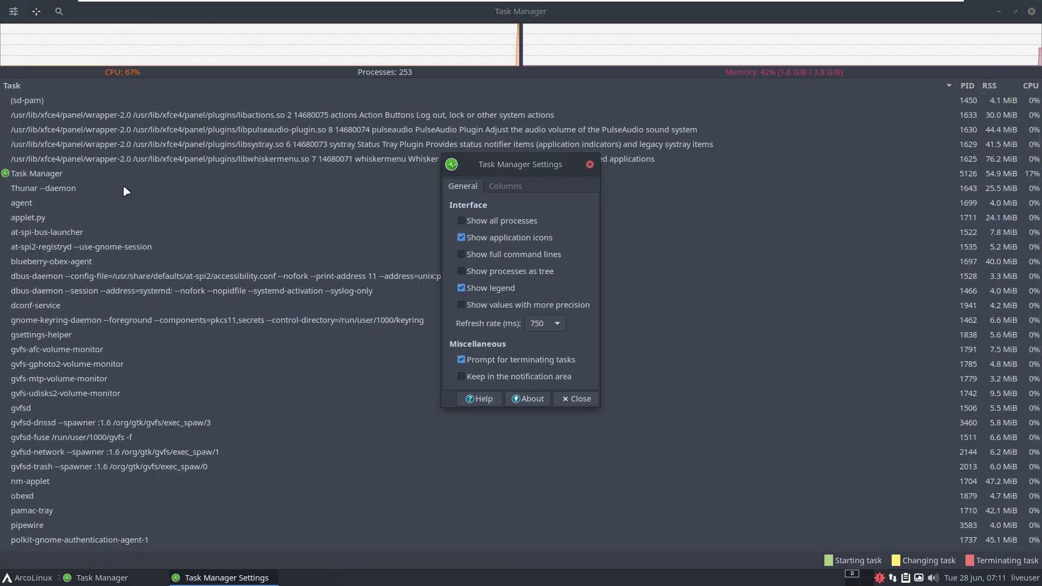
click(522, 400)
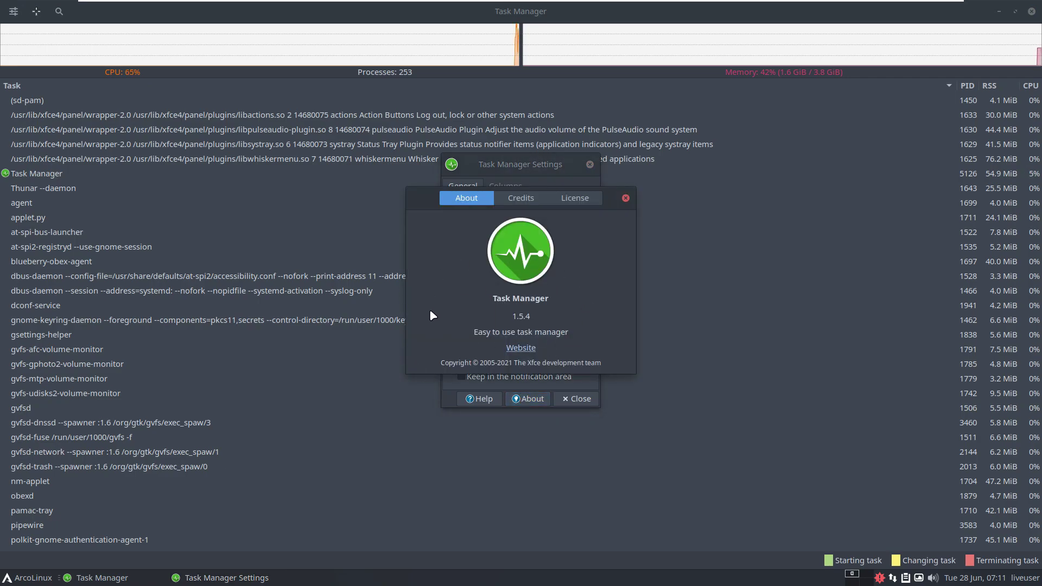
click(625, 199)
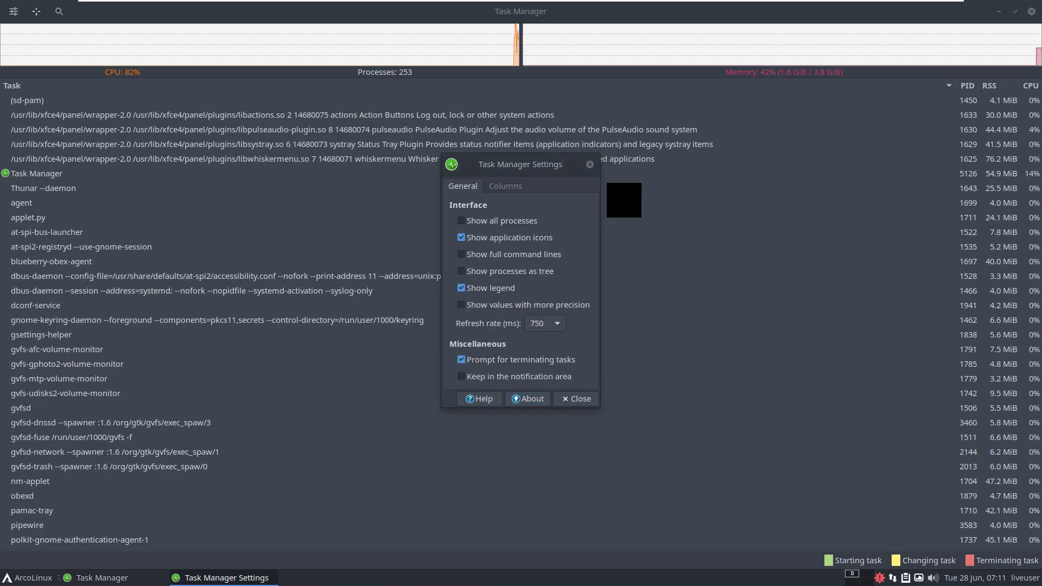
click(590, 164)
Narrow the Task column, browse the process list back to the top, and quit Task Manager.
scroll(662, 213, down, 1)
scroll(661, 213, up, 1)
click(857, 96)
drag(956, 86, 628, 100)
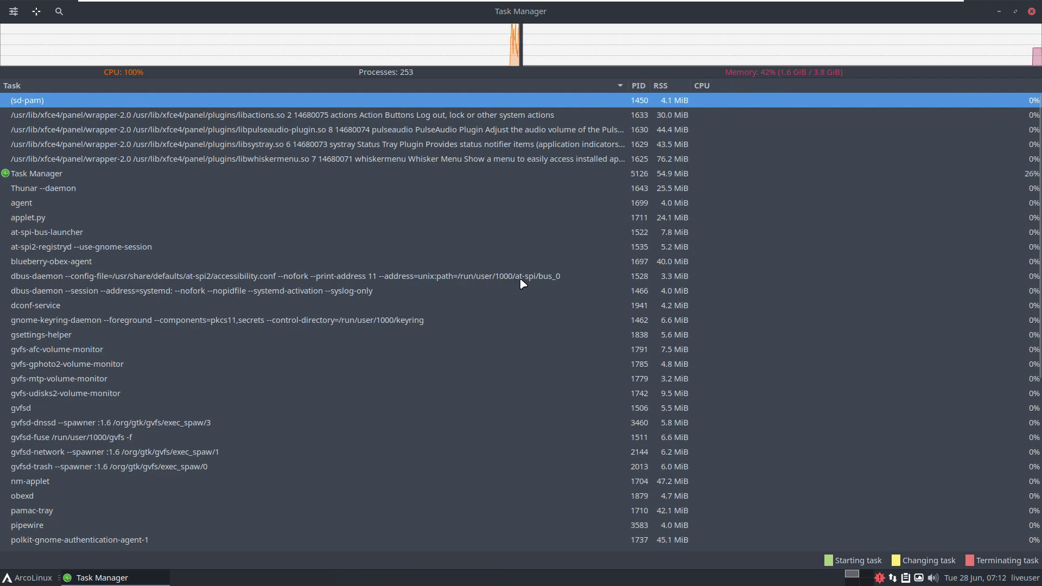
scroll(482, 203, down, 1)
scroll(482, 200, up, 1)
scroll(482, 200, down, 6)
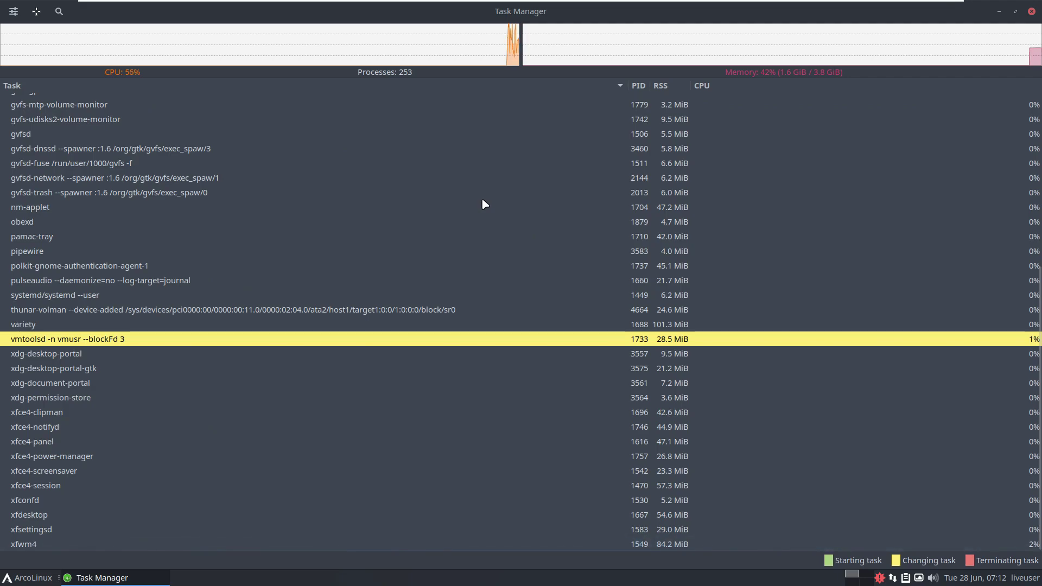
key(Home)
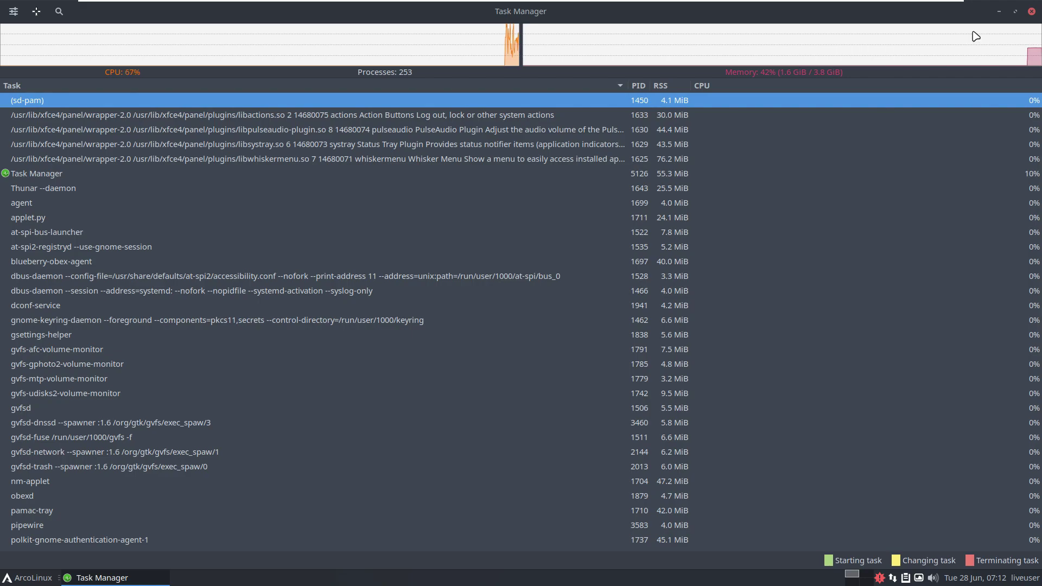
click(1032, 12)
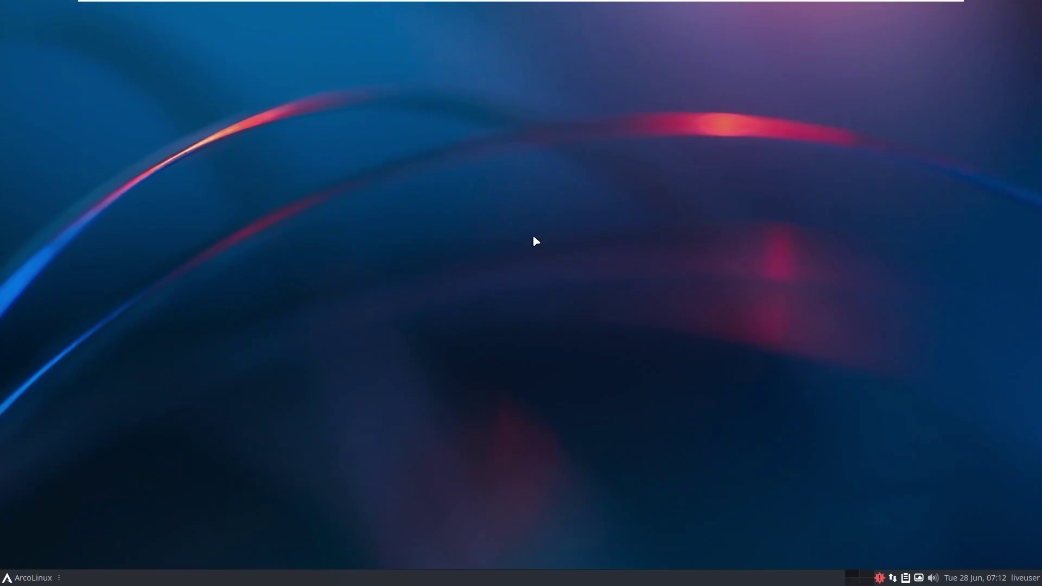
click(30, 578)
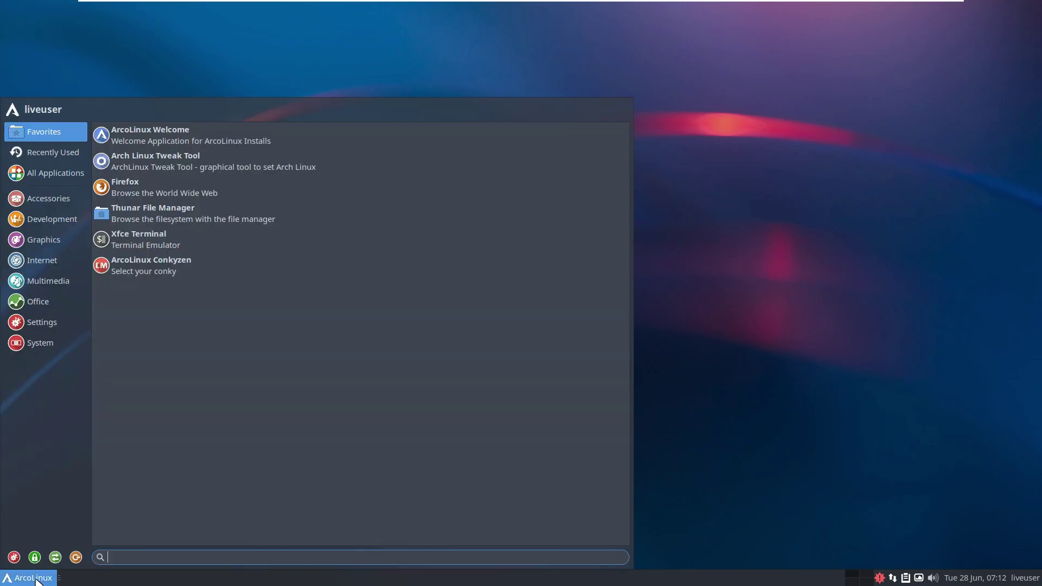
click(75, 346)
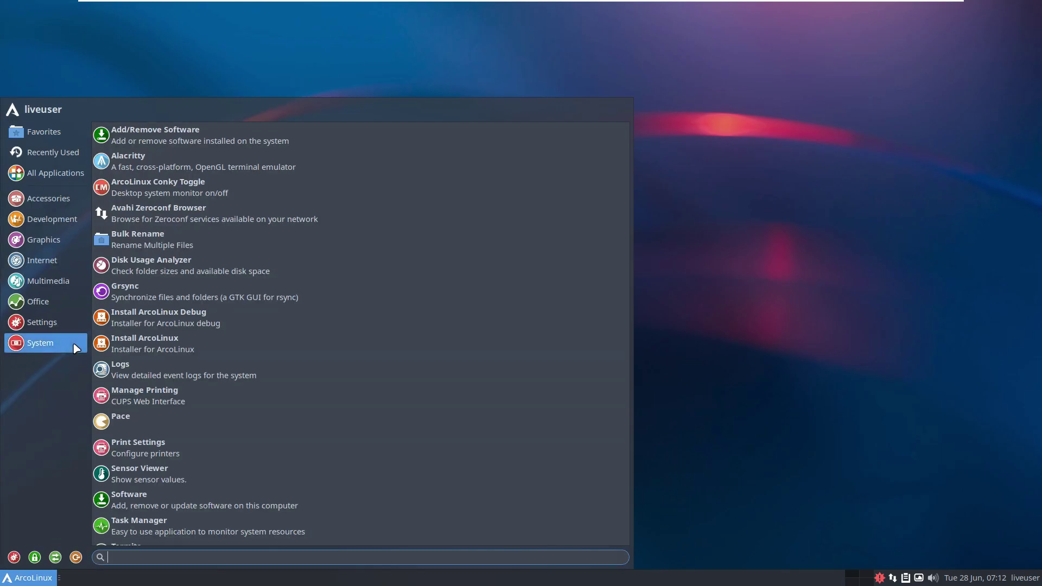
click(63, 174)
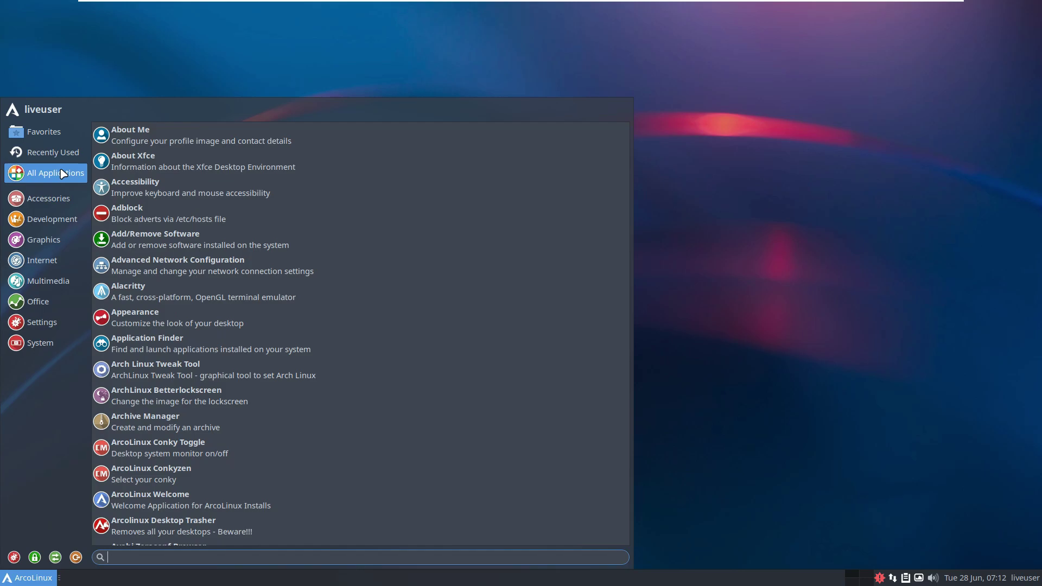
click(172, 148)
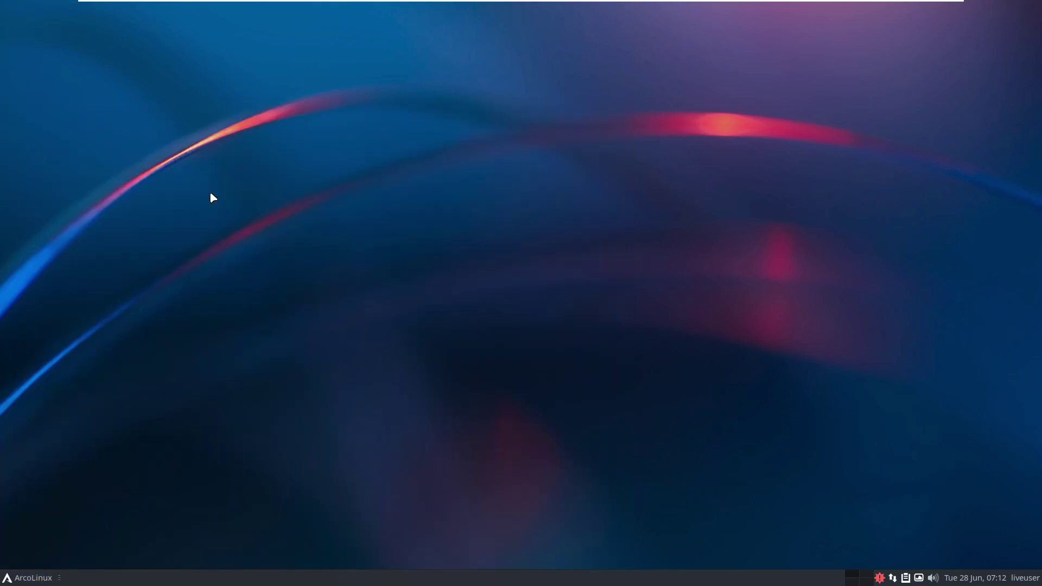
click(22, 578)
click(55, 173)
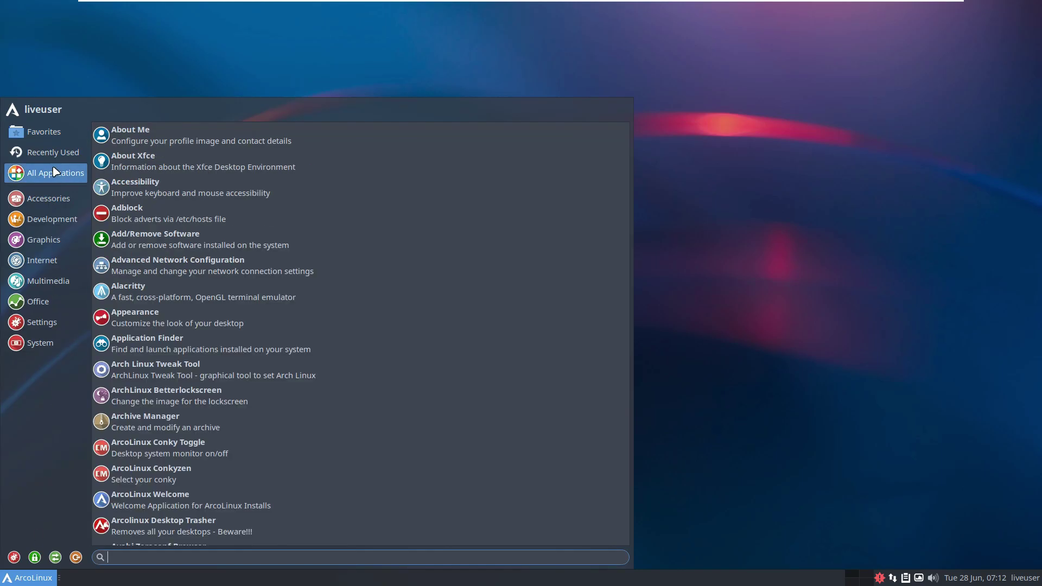
click(121, 160)
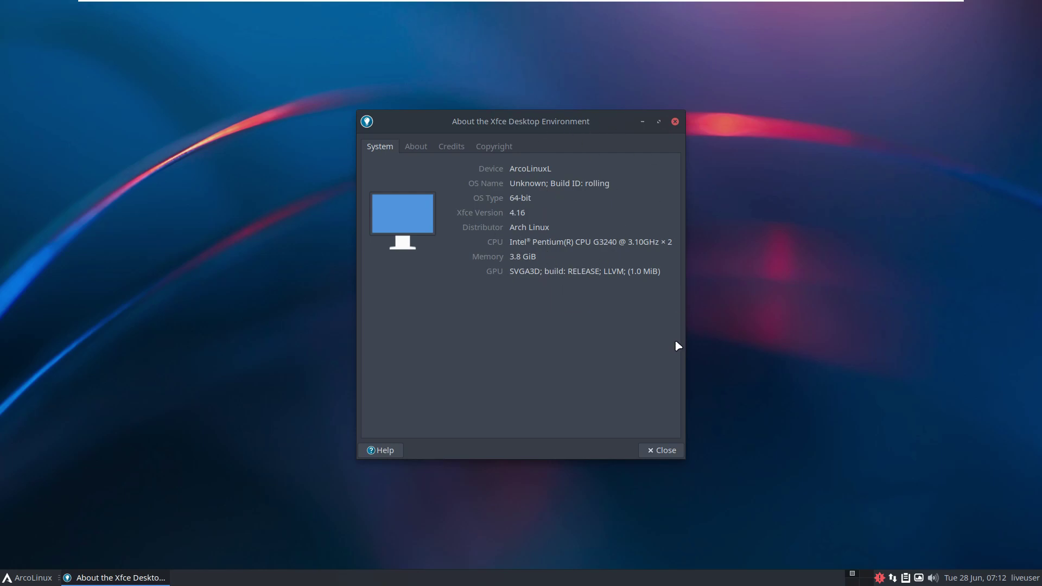
click(669, 450)
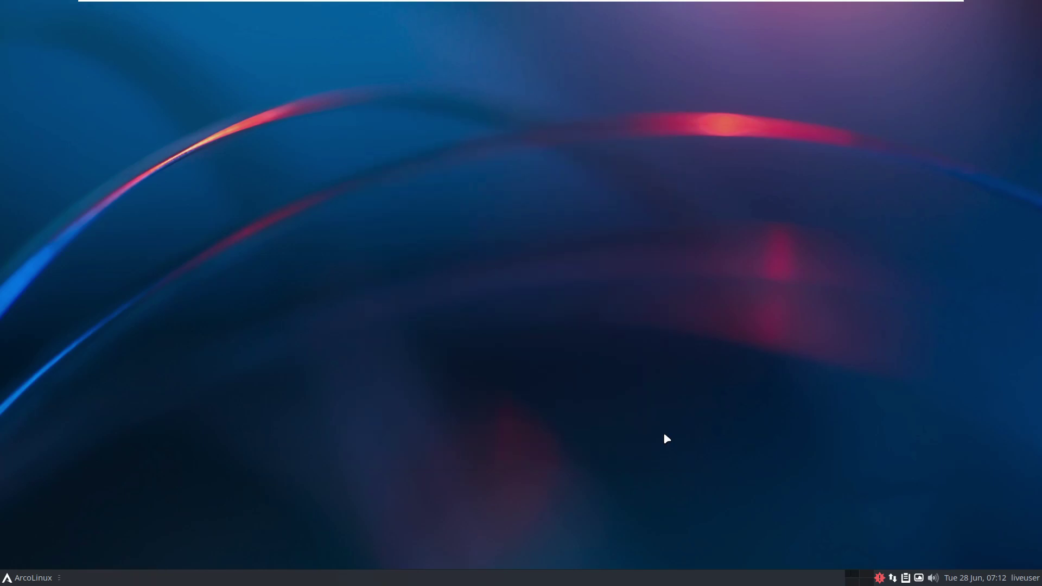
Launch Appearance settings from the System category and move its window up and right.
click(32, 578)
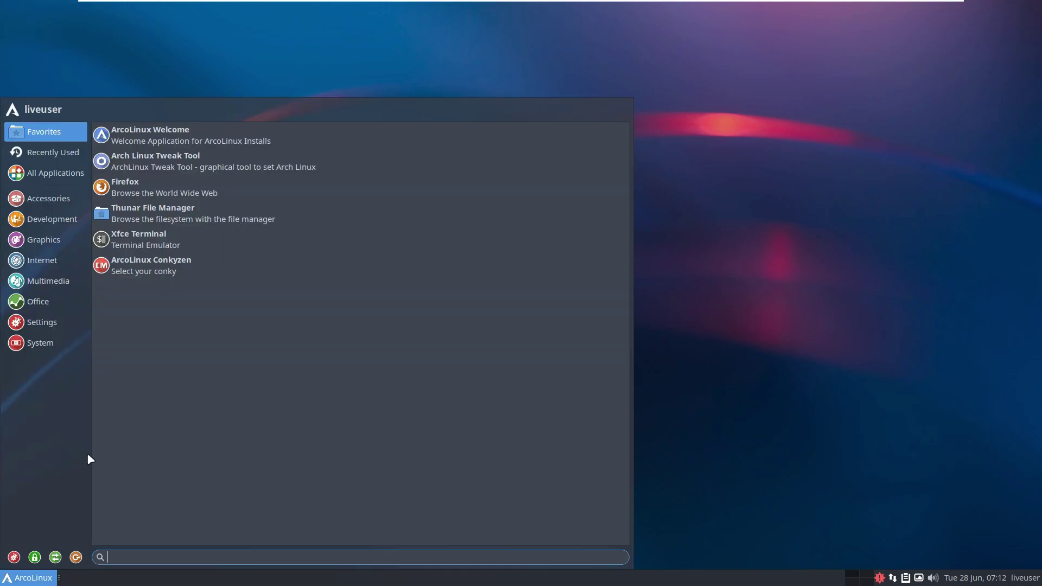
click(54, 300)
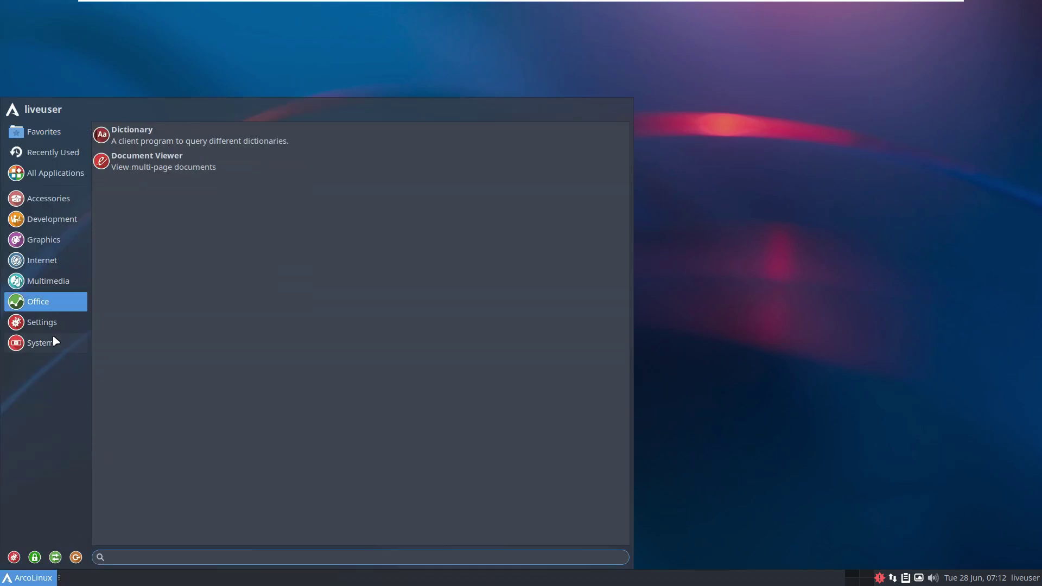
click(55, 342)
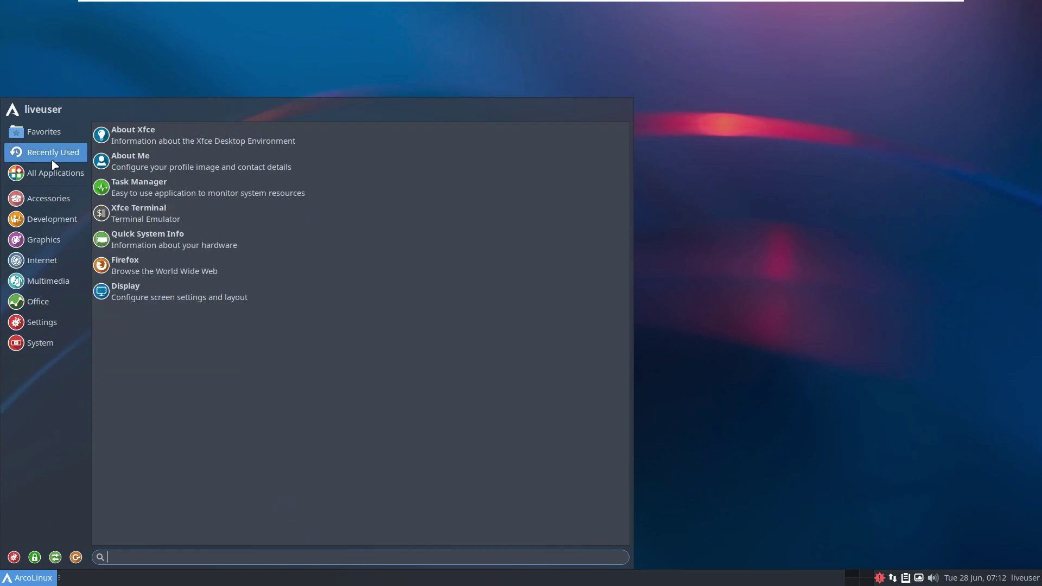
mouse_move(55, 174)
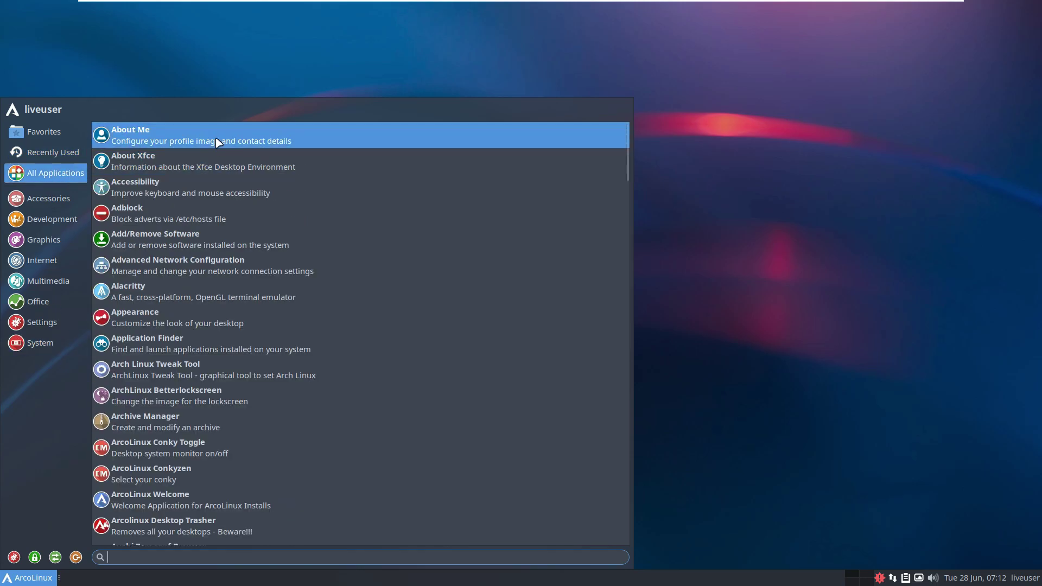
scroll(249, 201, down, 1)
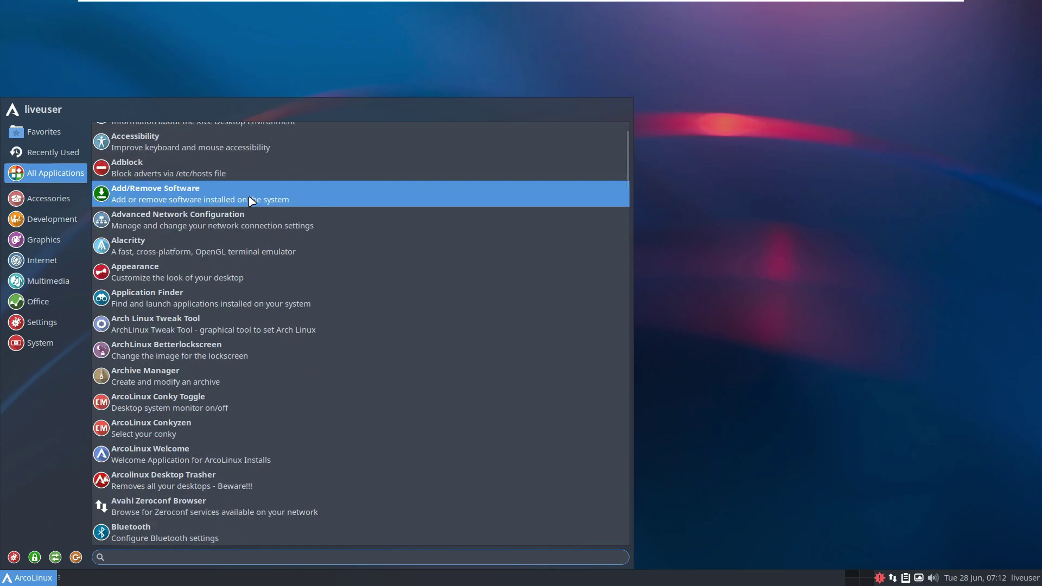
click(225, 271)
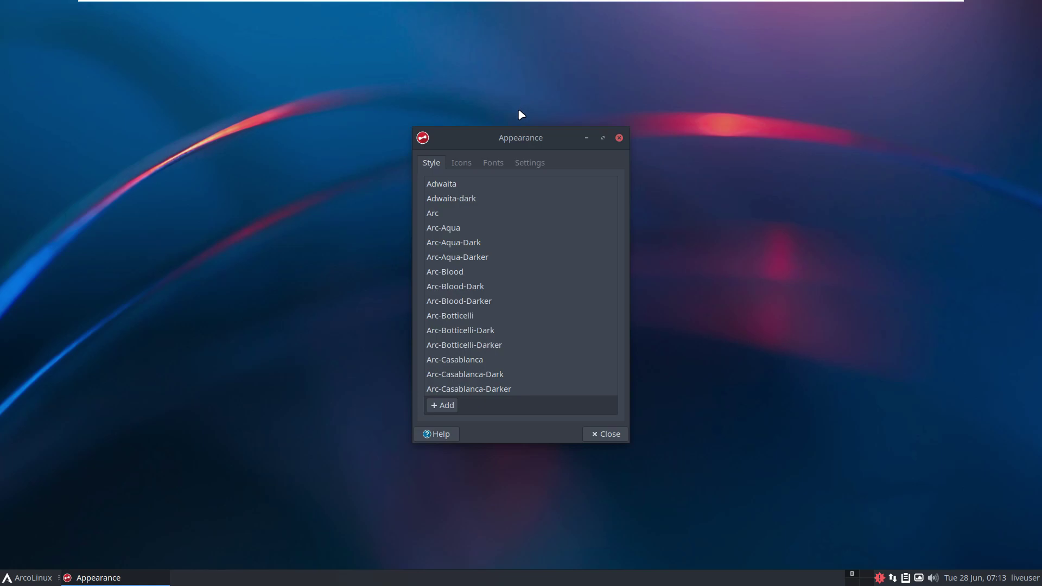
drag(522, 137, 575, 57)
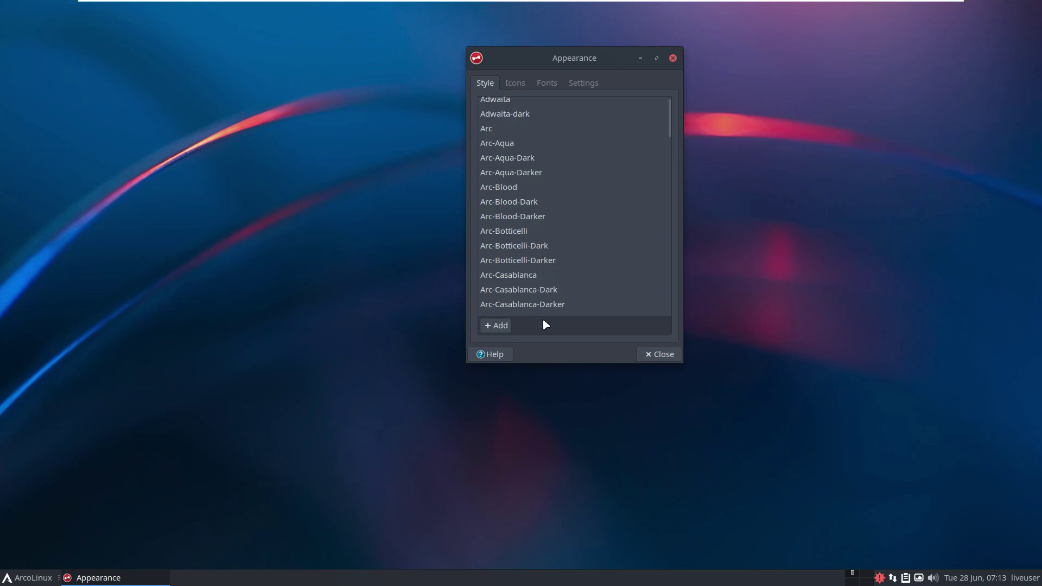
Apply the Arc-Crimson style theme.
scroll(670, 214, down, 15)
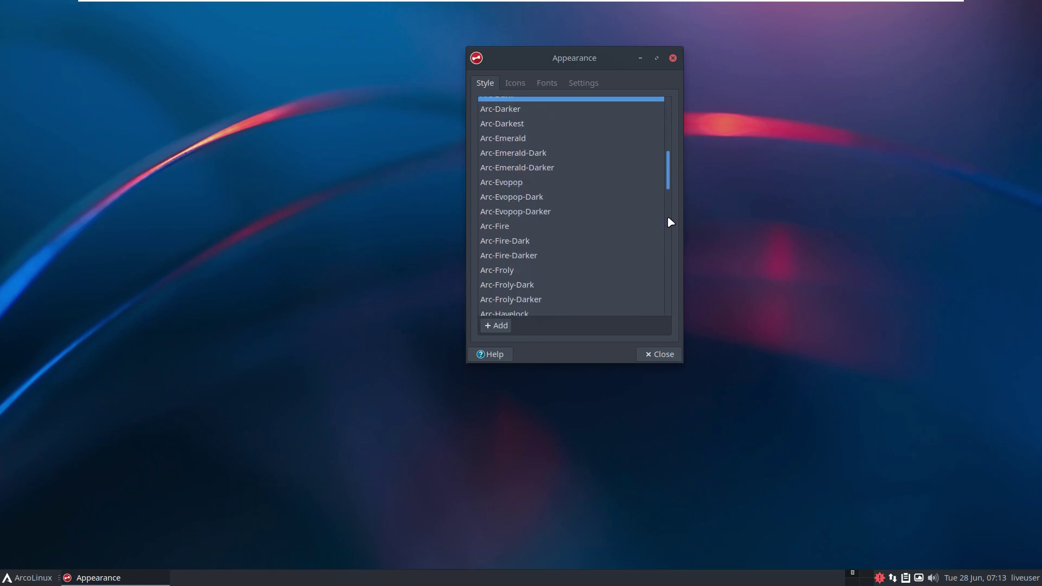
scroll(673, 249, up, 12)
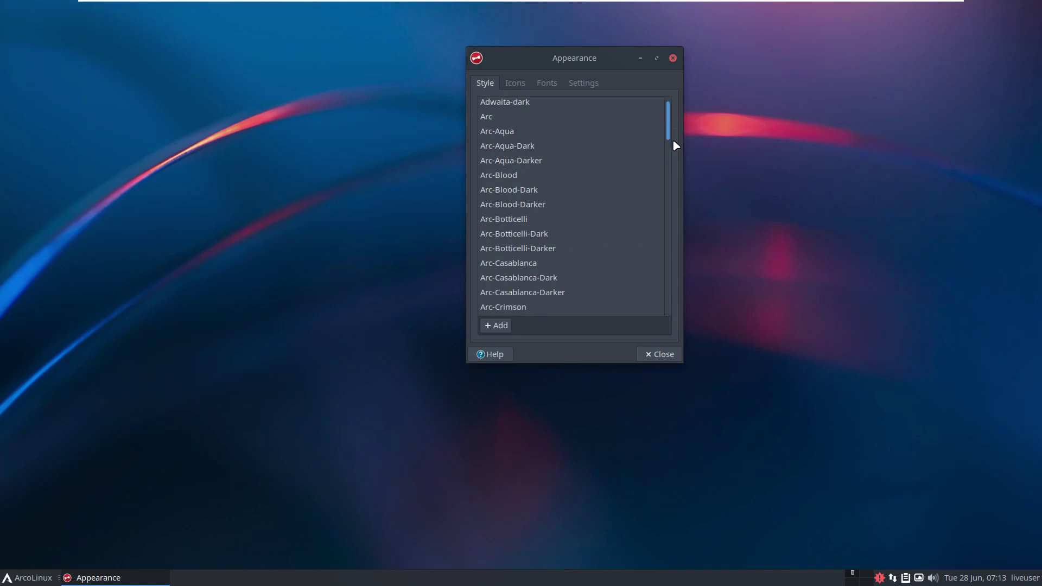
scroll(672, 145, down, 3)
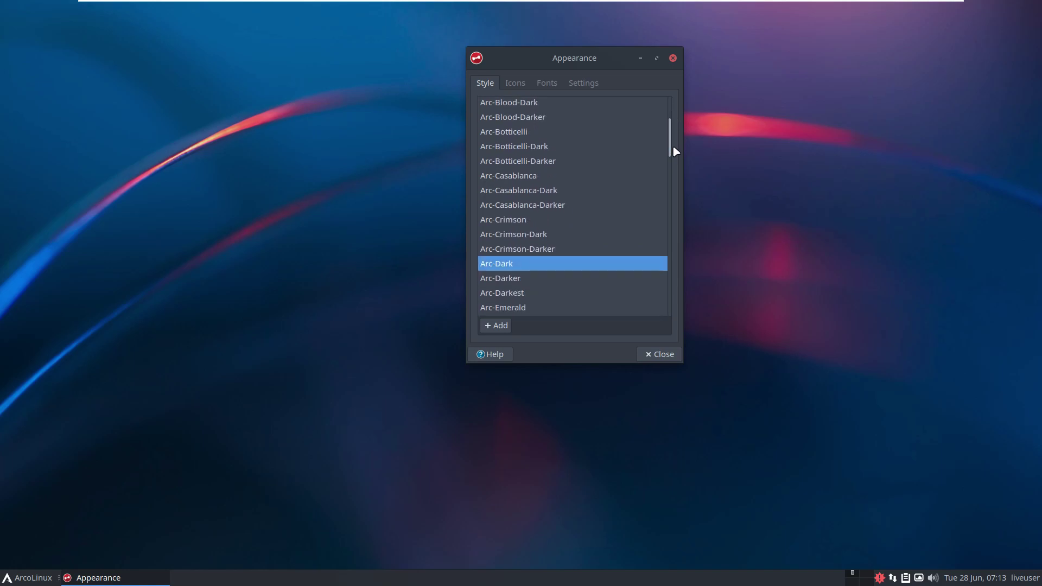
click(538, 225)
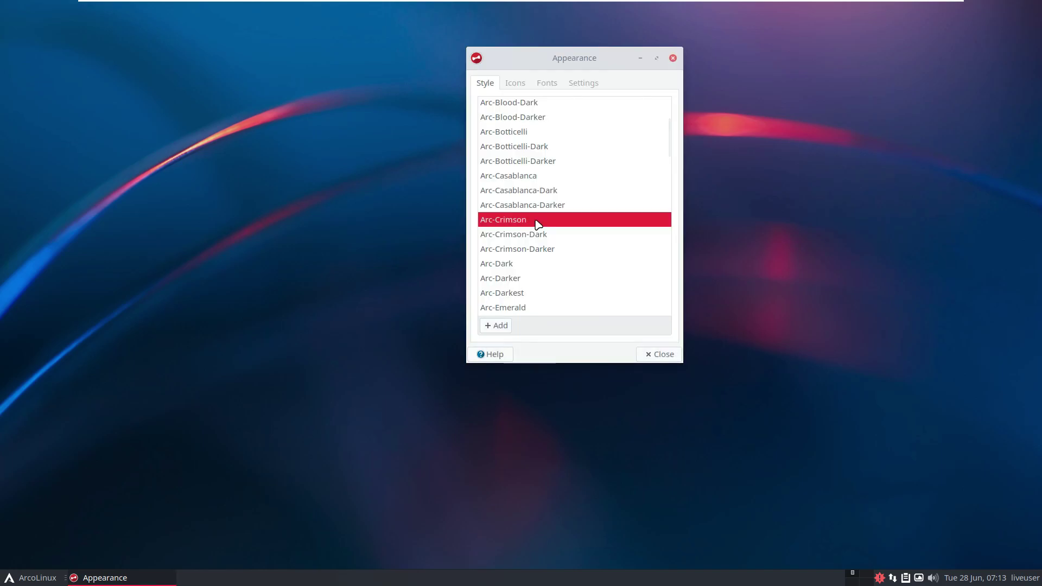
Review the Icons, Fonts and Settings tabs, then close Appearance settings.
scroll(538, 223, up, 2)
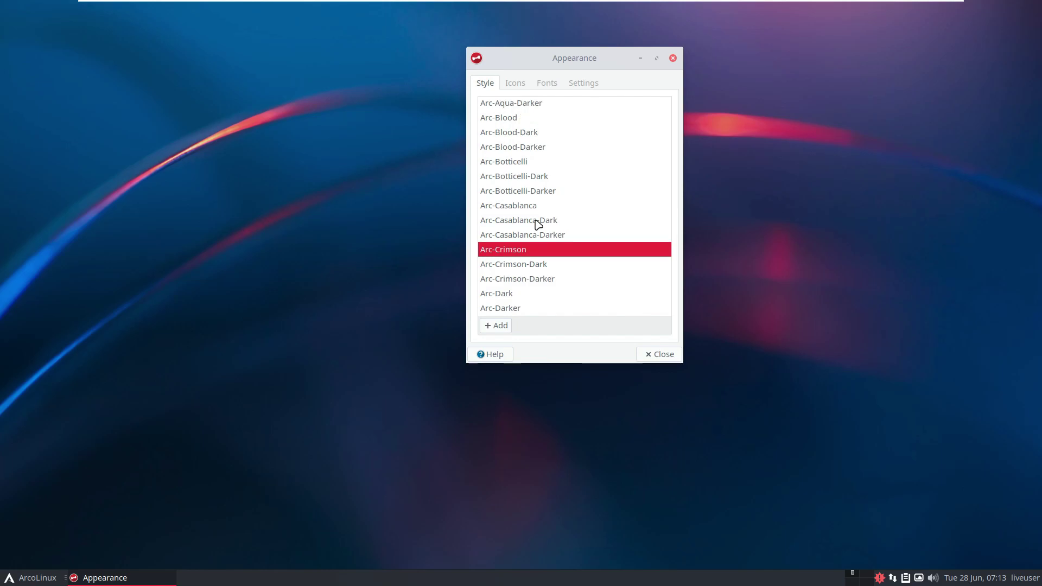
click(524, 83)
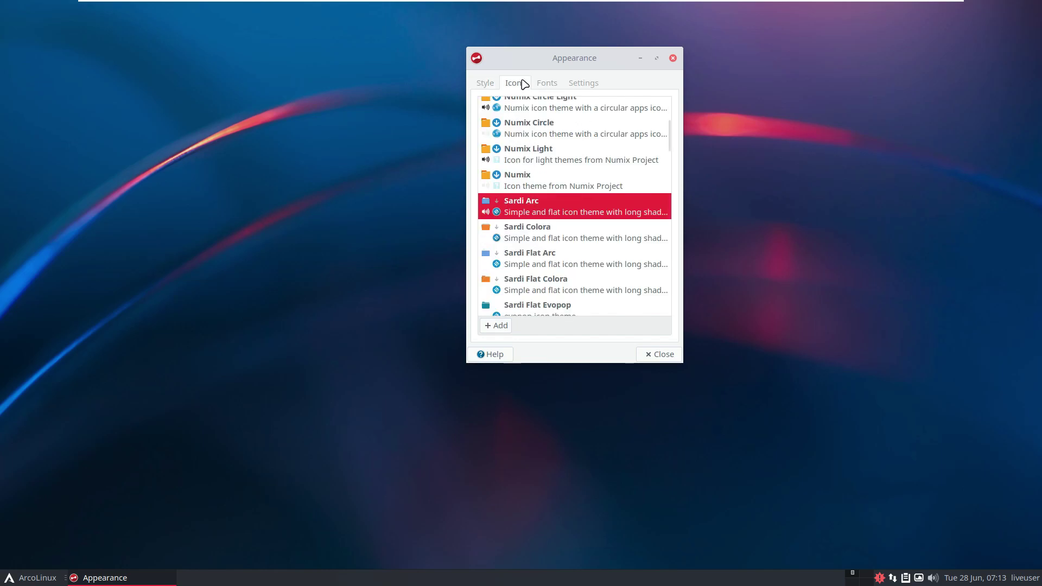
scroll(554, 238, down, 1)
scroll(555, 237, up, 3)
scroll(556, 238, up, 3)
scroll(557, 238, down, 4)
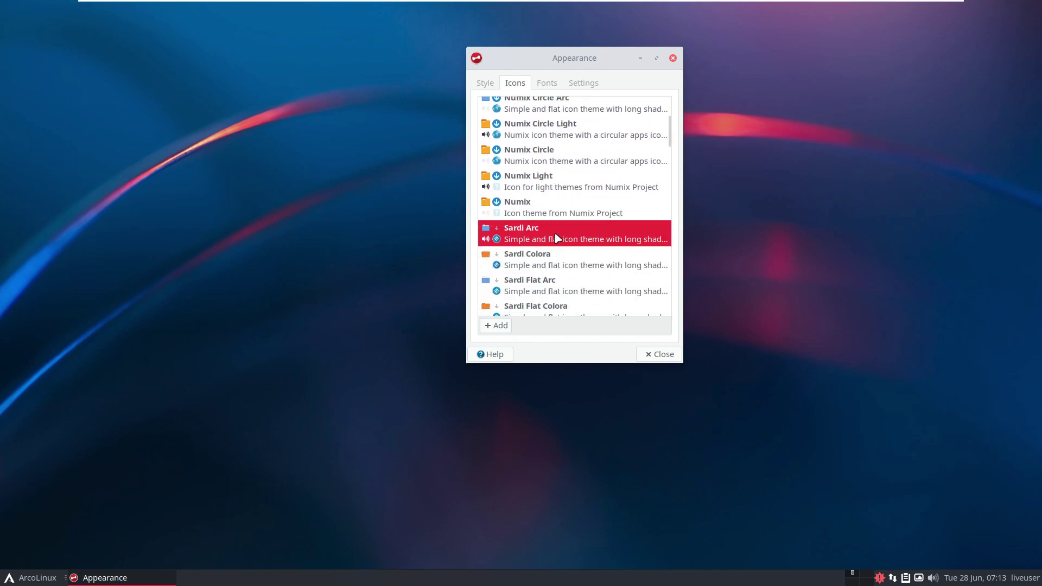
click(559, 84)
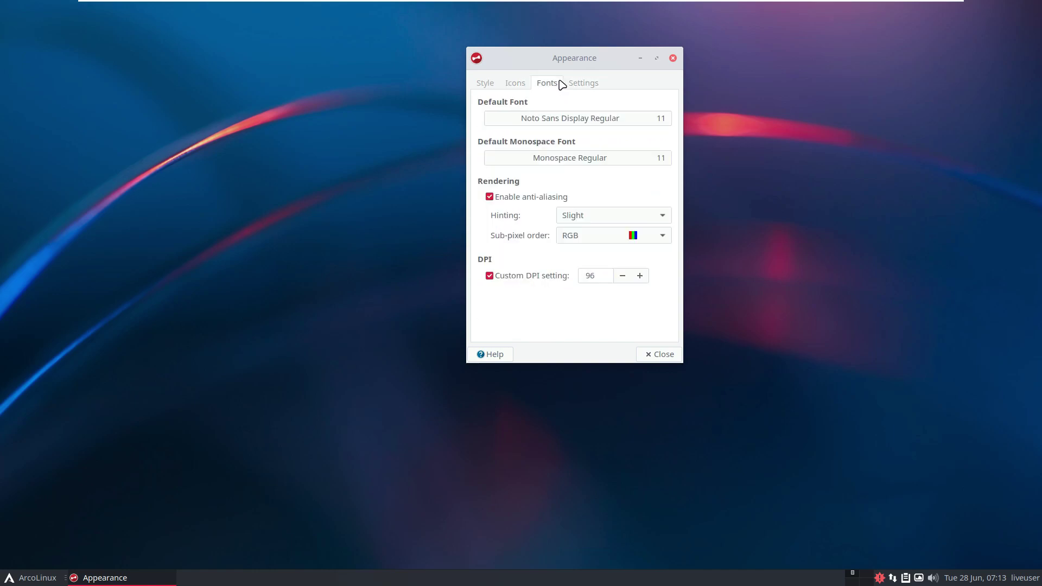
click(589, 83)
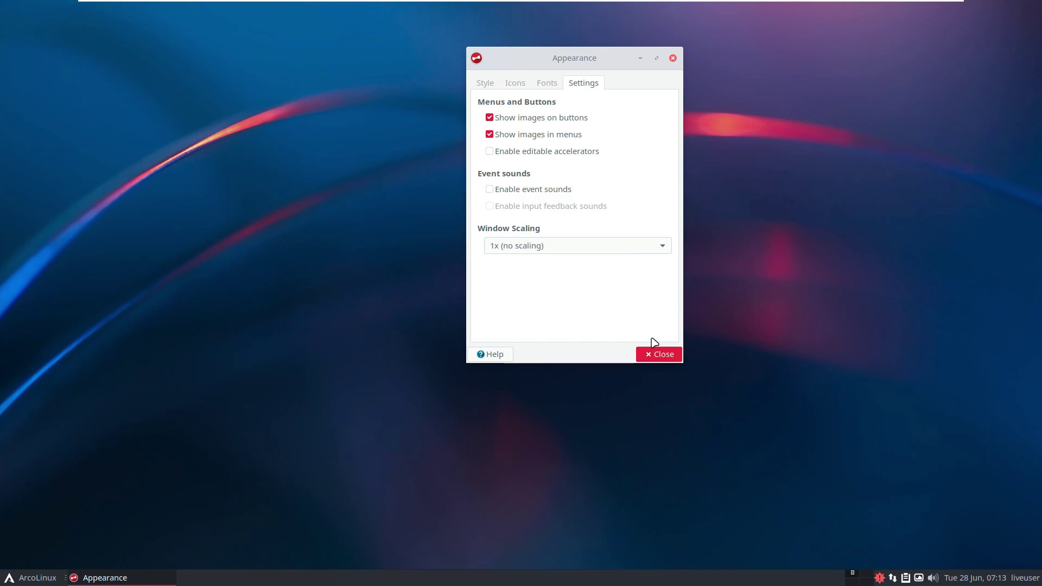
click(657, 354)
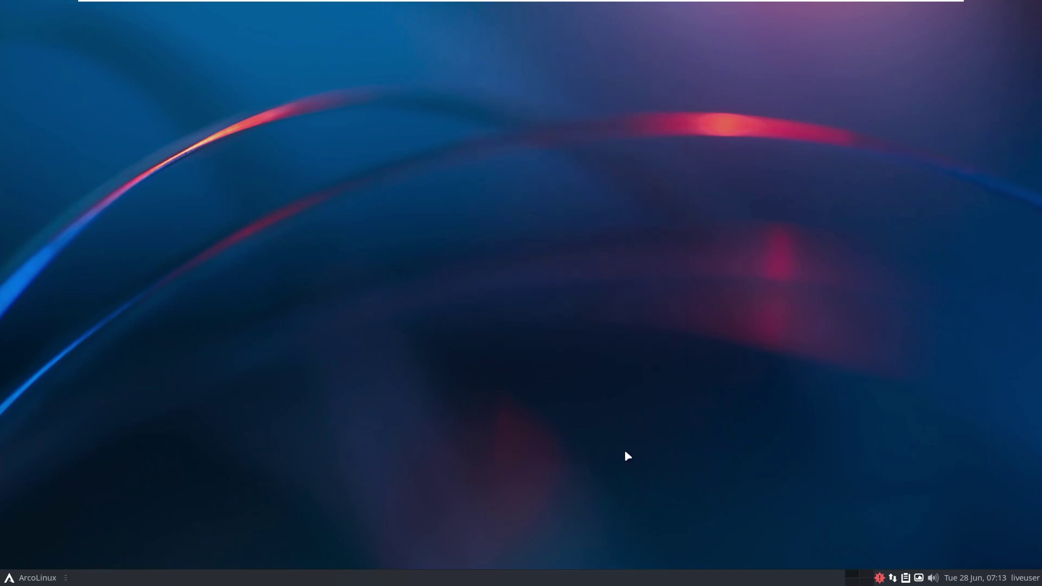
Open the Whisker Menu and scroll through the System and Settings application lists.
click(34, 578)
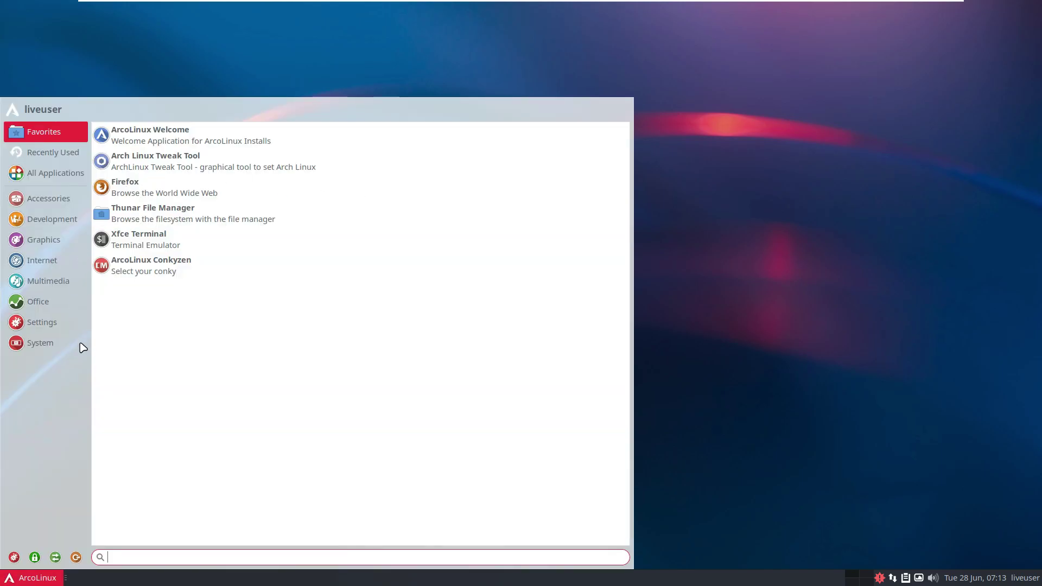
mouse_move(70, 349)
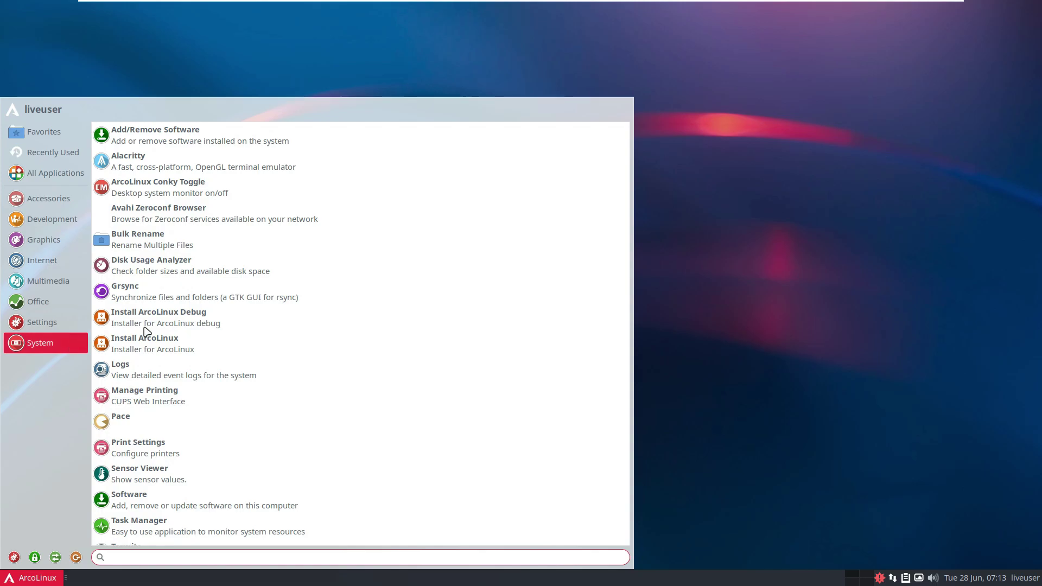
scroll(179, 323, down, 2)
scroll(182, 323, up, 1)
scroll(182, 323, up, 1)
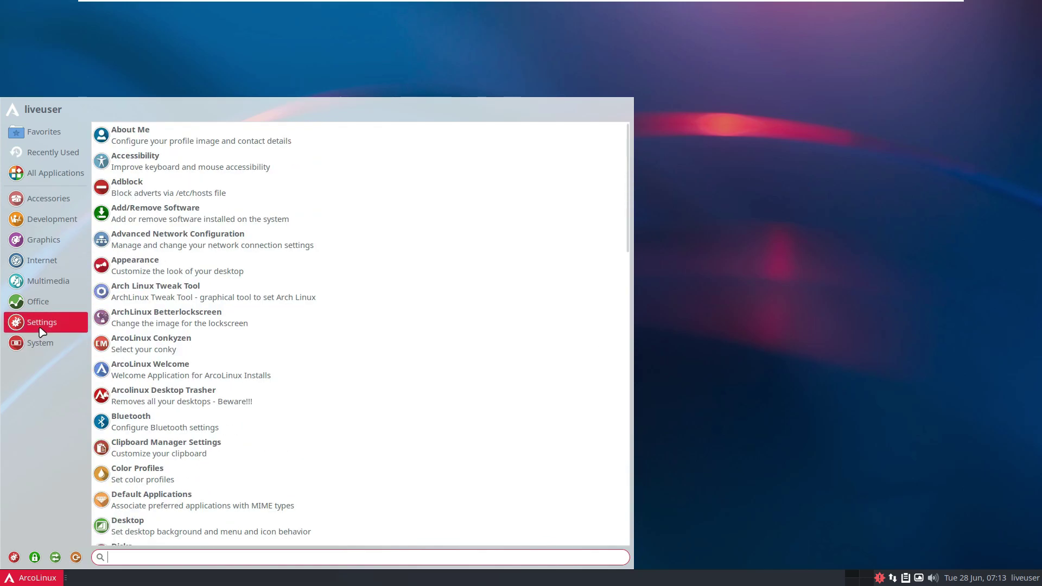
scroll(220, 250, down, 9)
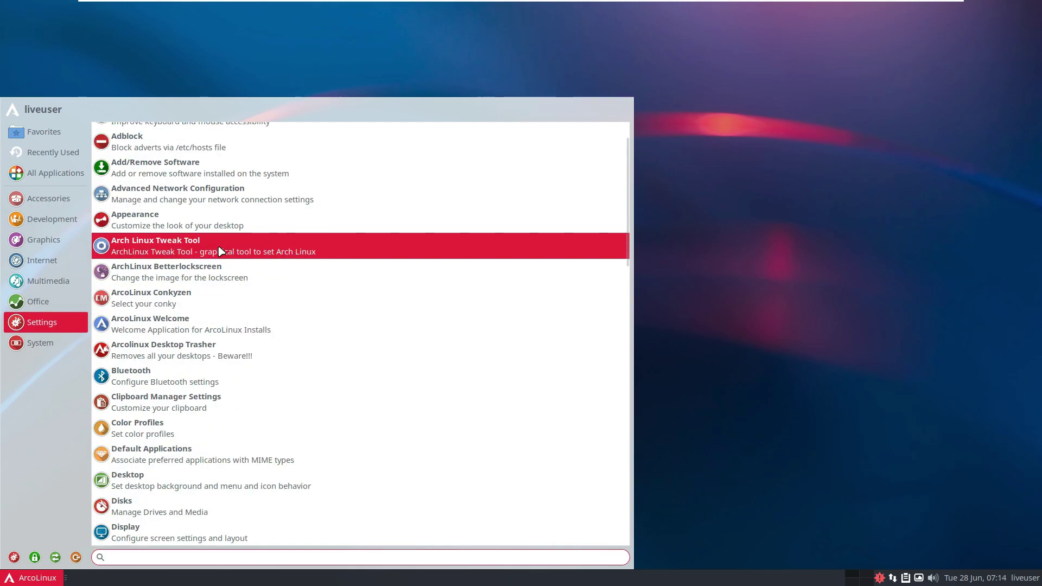
scroll(220, 251, down, 10)
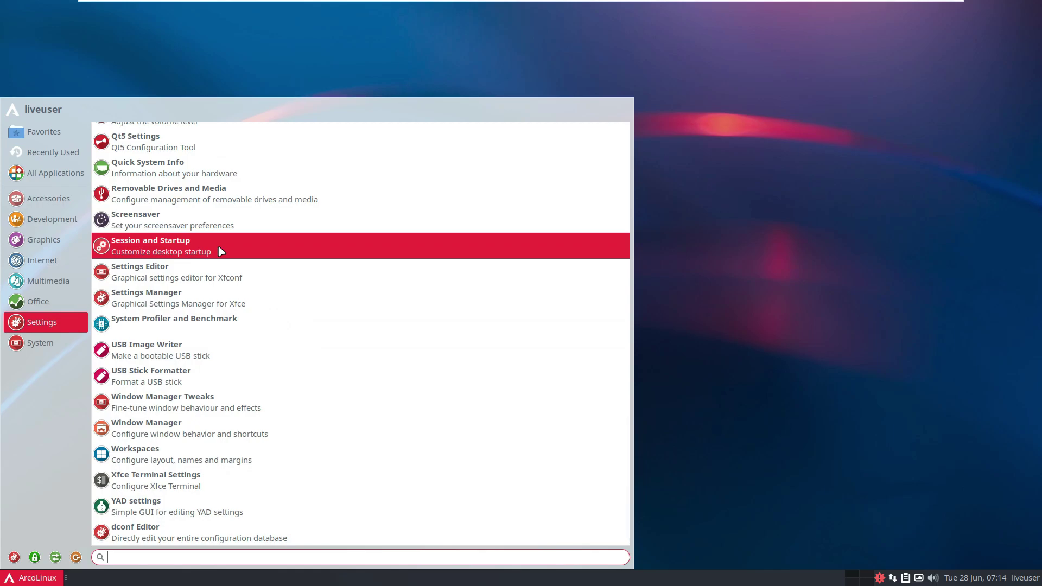
scroll(221, 251, up, 9)
scroll(221, 251, up, 6)
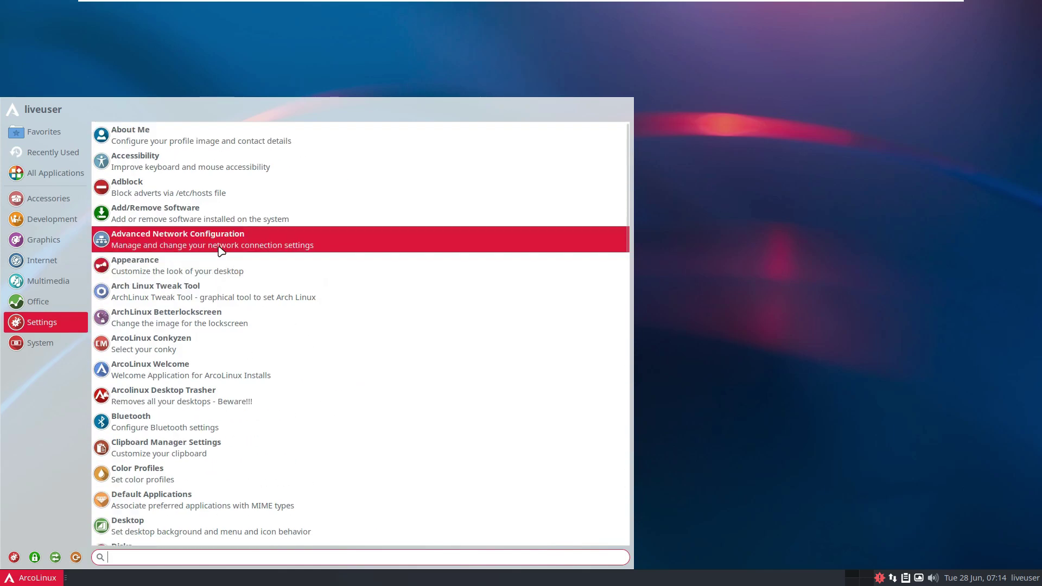
Step through Office, Multimedia, Internet, Graphics and Development, ending on the Accessories apps.
click(54, 302)
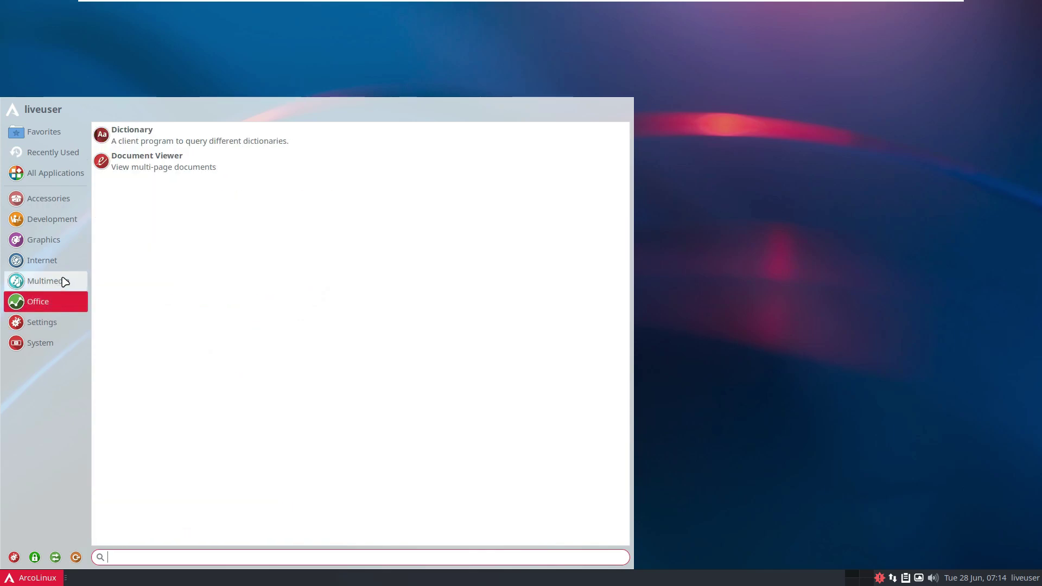
click(64, 281)
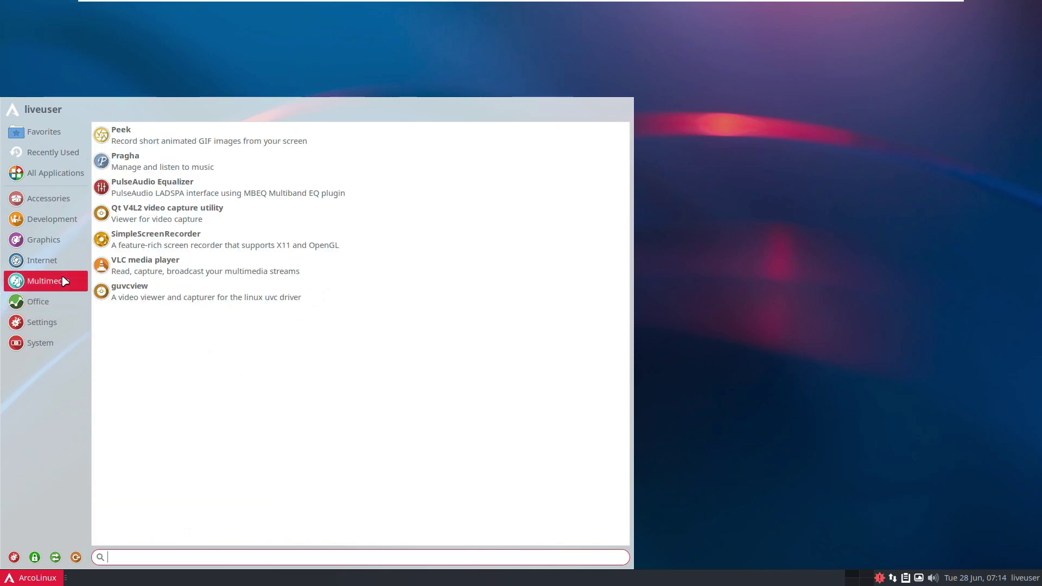
click(52, 267)
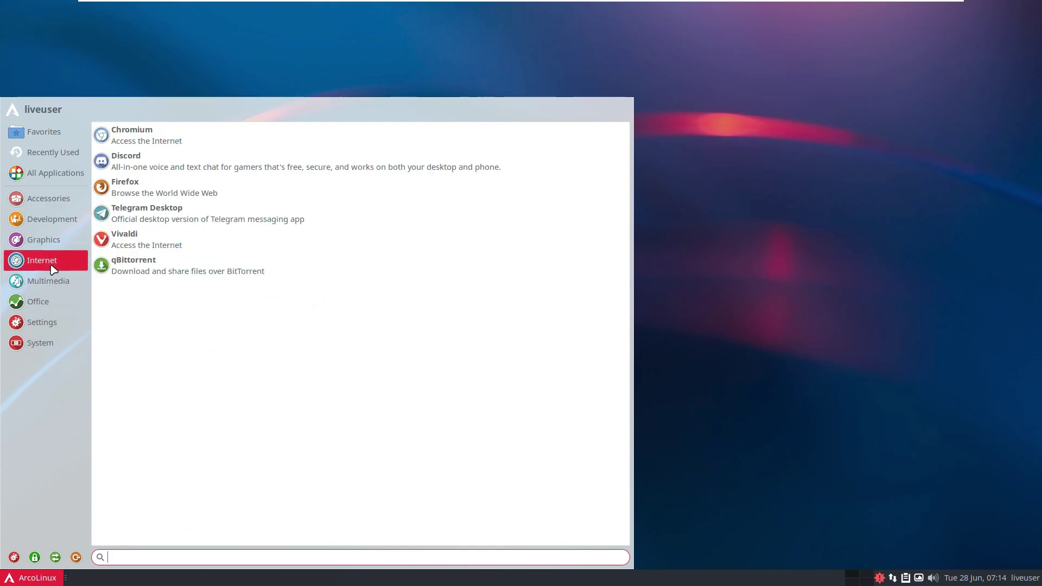
click(53, 241)
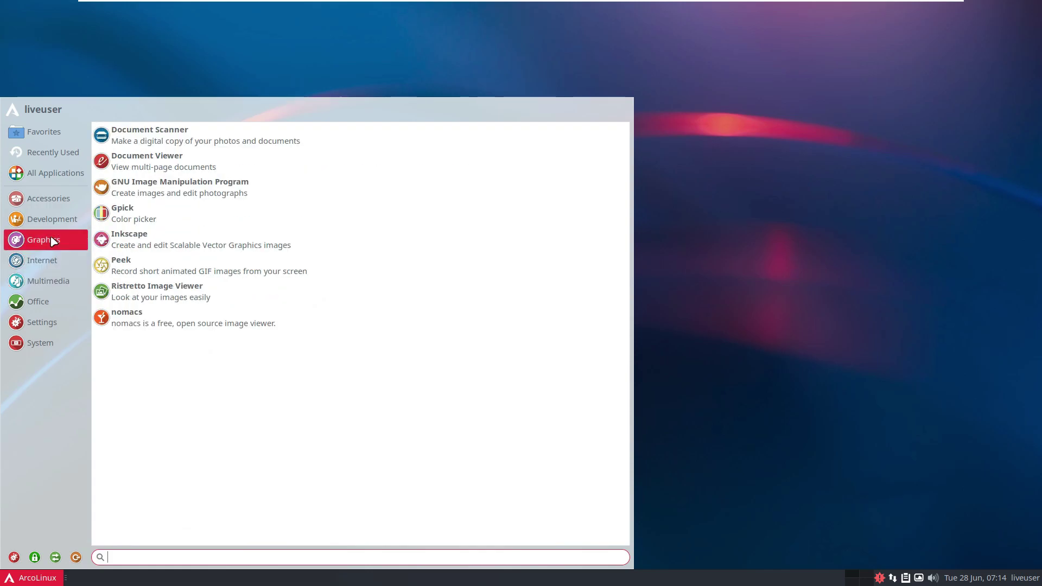
click(53, 221)
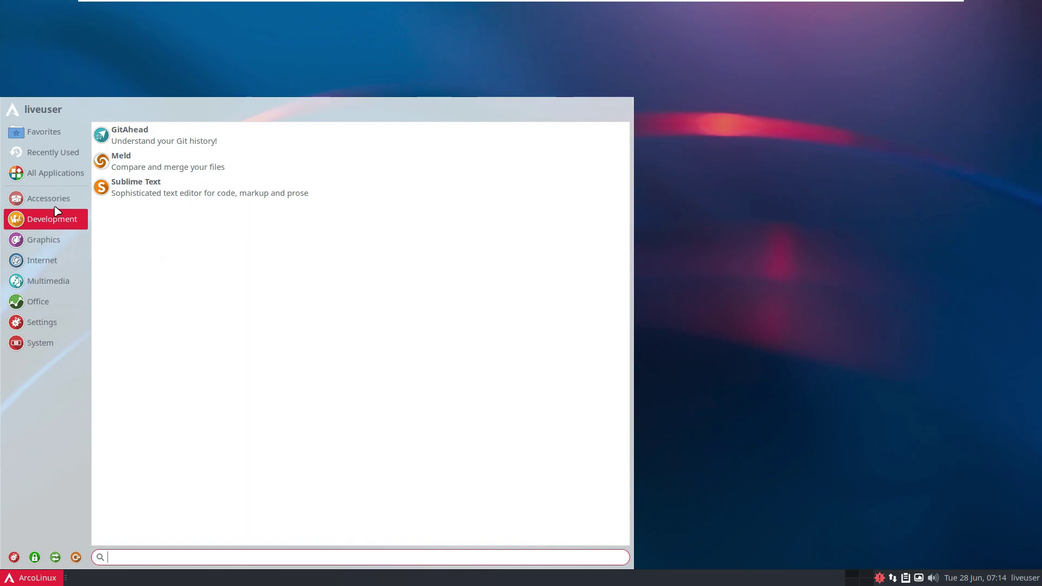
click(56, 207)
scroll(263, 242, down, 10)
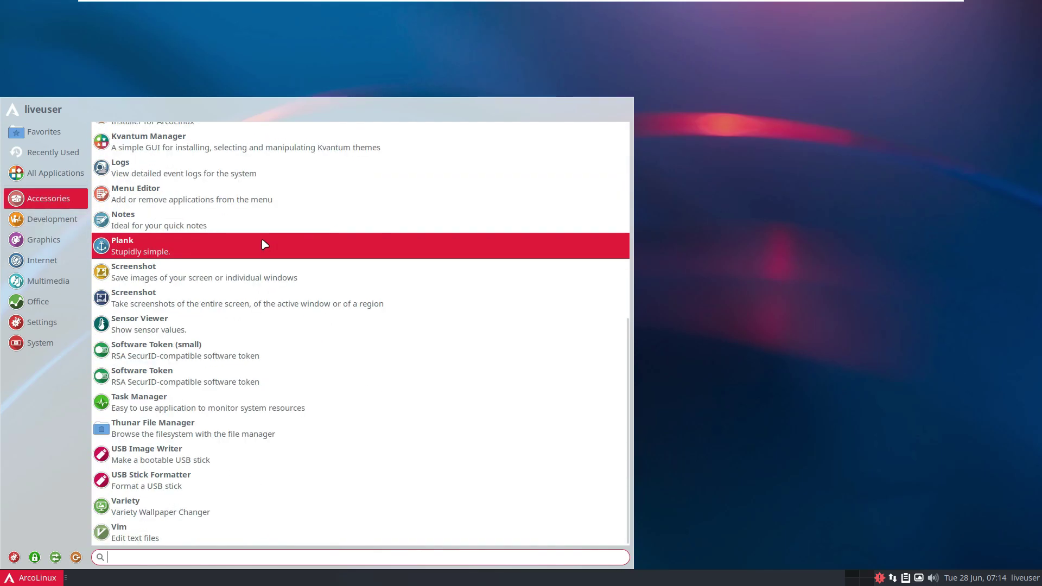
Close the Whisker Menu by clicking the desktop and dismiss the Create Launcher dialog.
scroll(371, 481, up, 10)
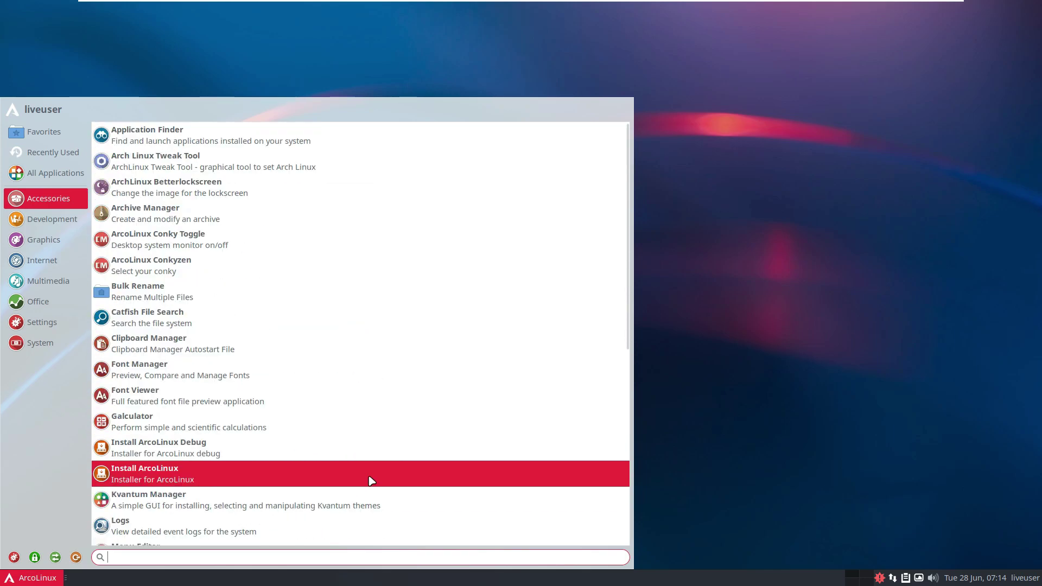
click(858, 256)
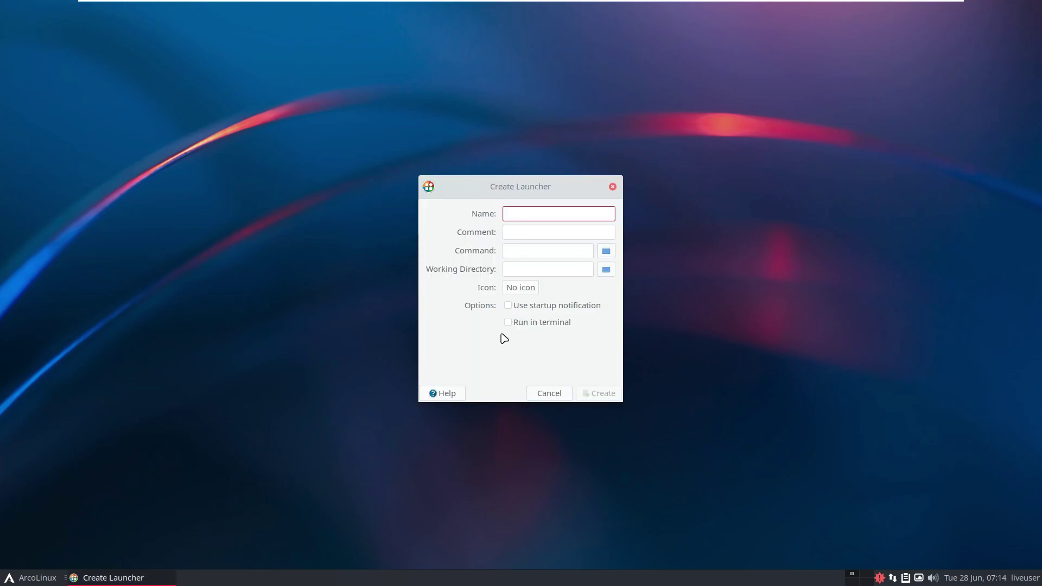
click(612, 187)
Open Desktop Settings and set the rainbow rocket wallpaper after briefly trying the pink galaxy.
right_click(477, 185)
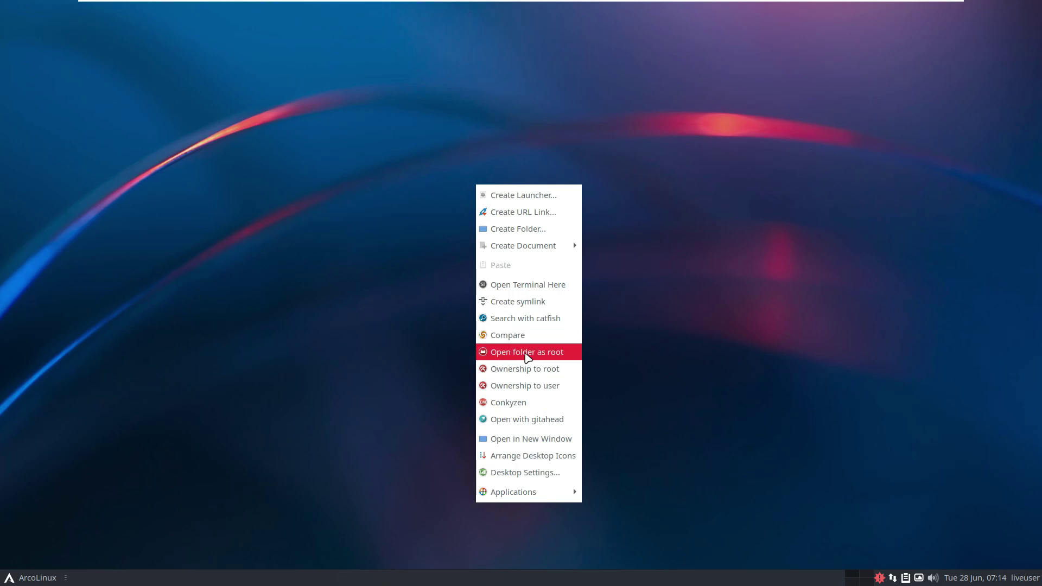
mouse_move(537, 498)
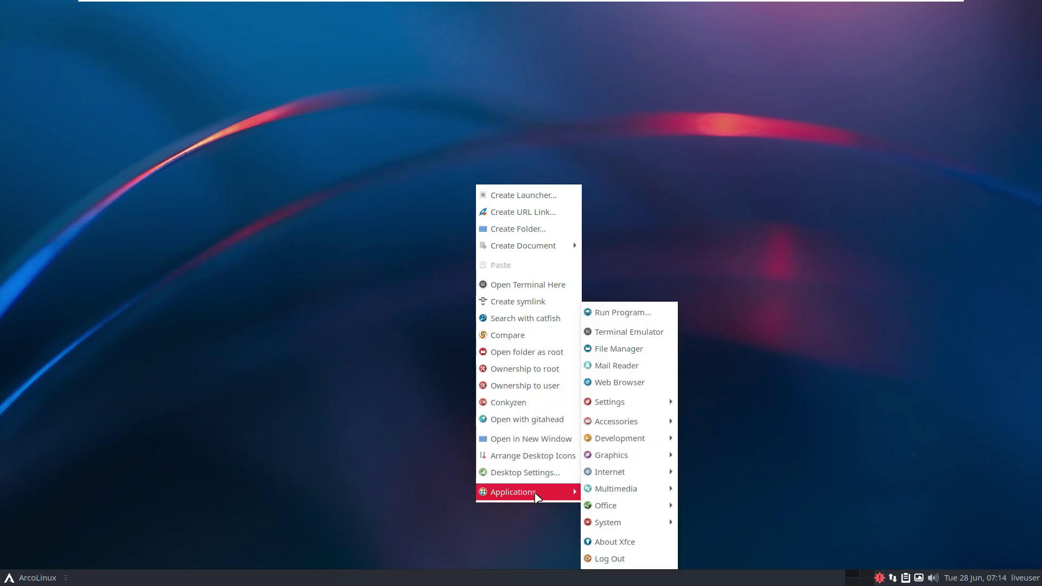
click(536, 474)
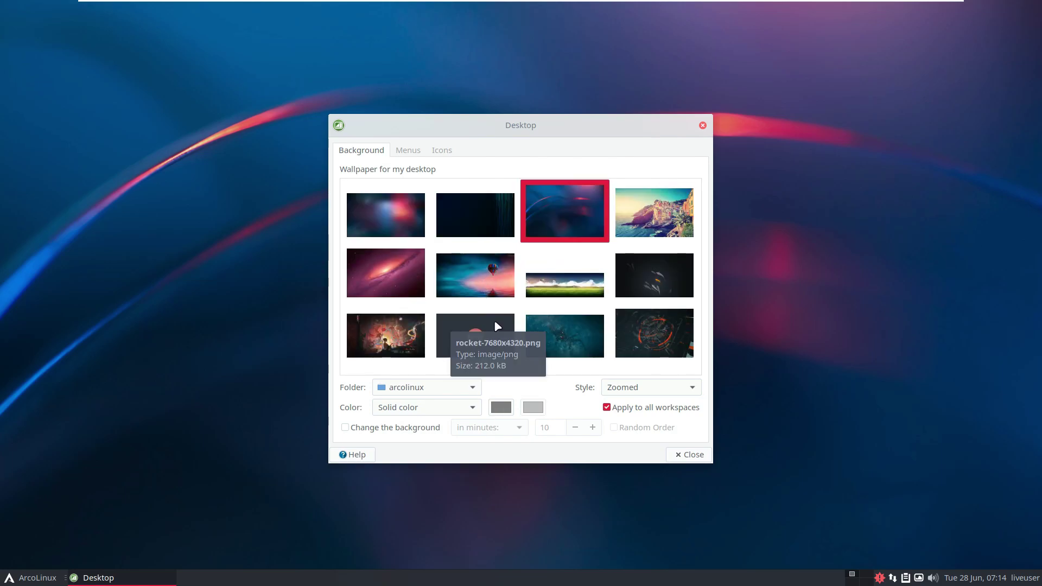
click(498, 333)
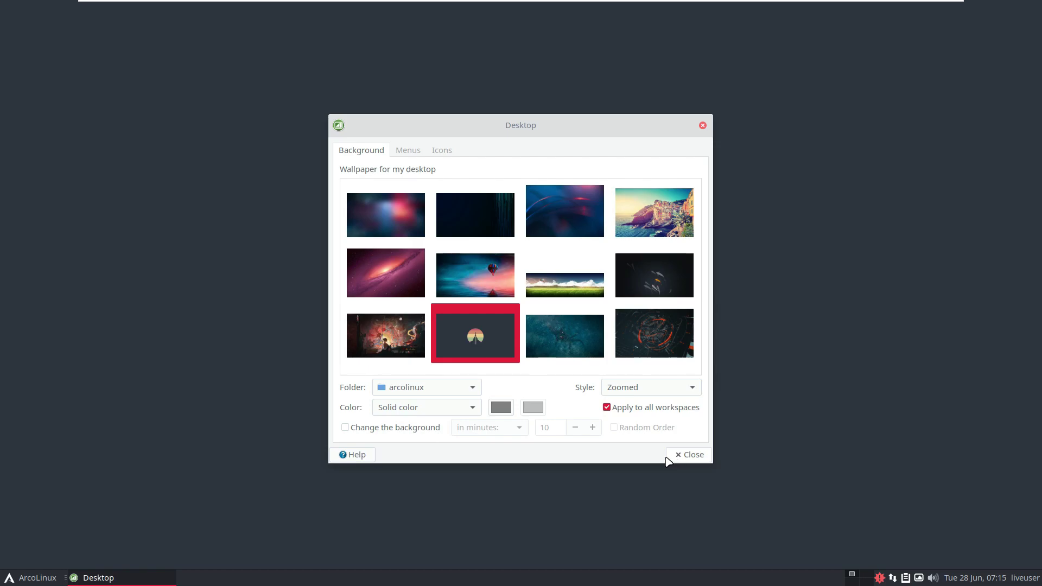
drag(544, 129, 842, 143)
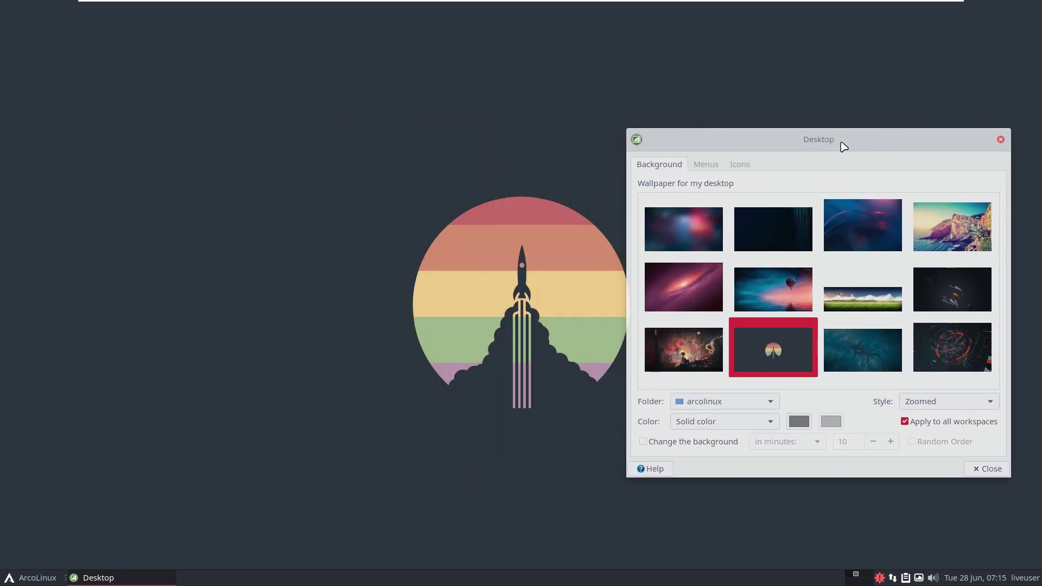
click(695, 289)
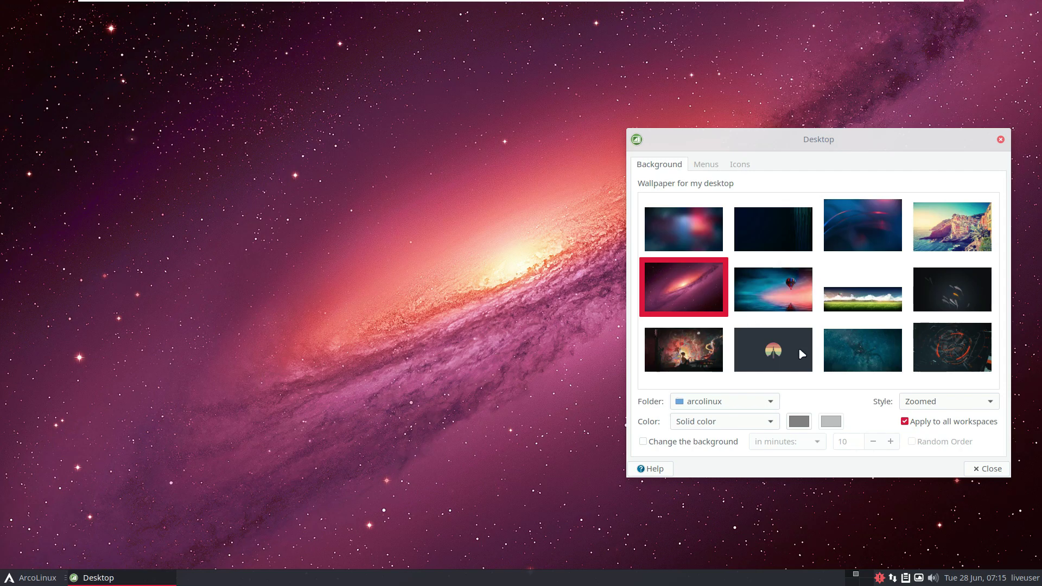
click(800, 351)
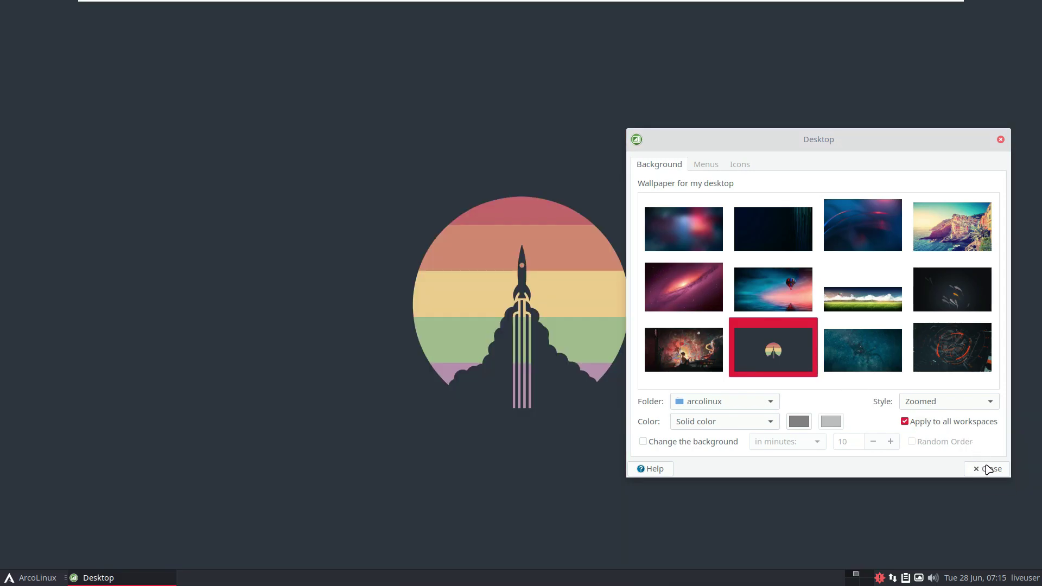
Show Home, File System, Trash and Removable Devices icons on the desktop, then close settings.
click(705, 164)
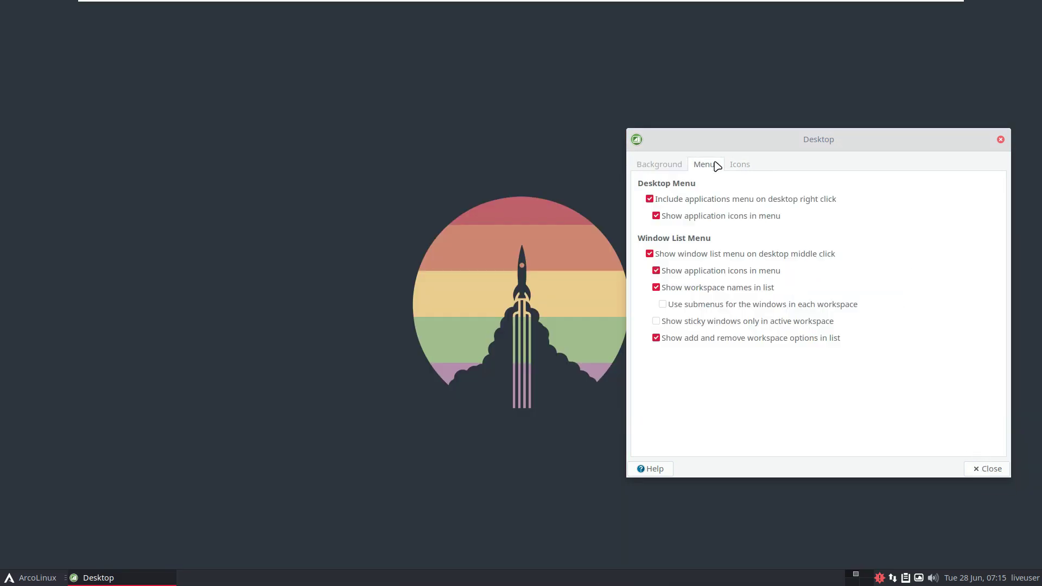
click(744, 166)
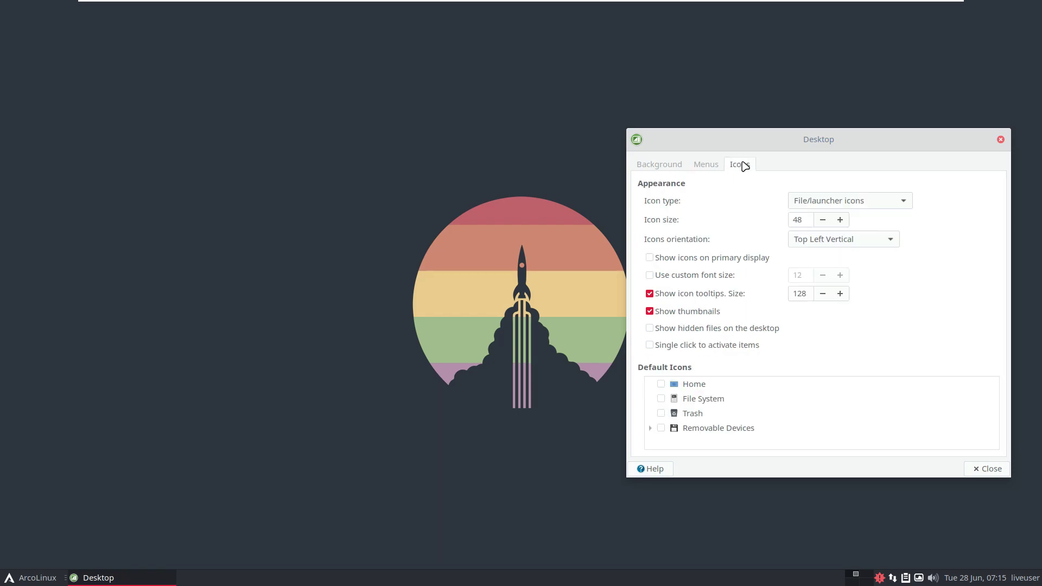
click(664, 385)
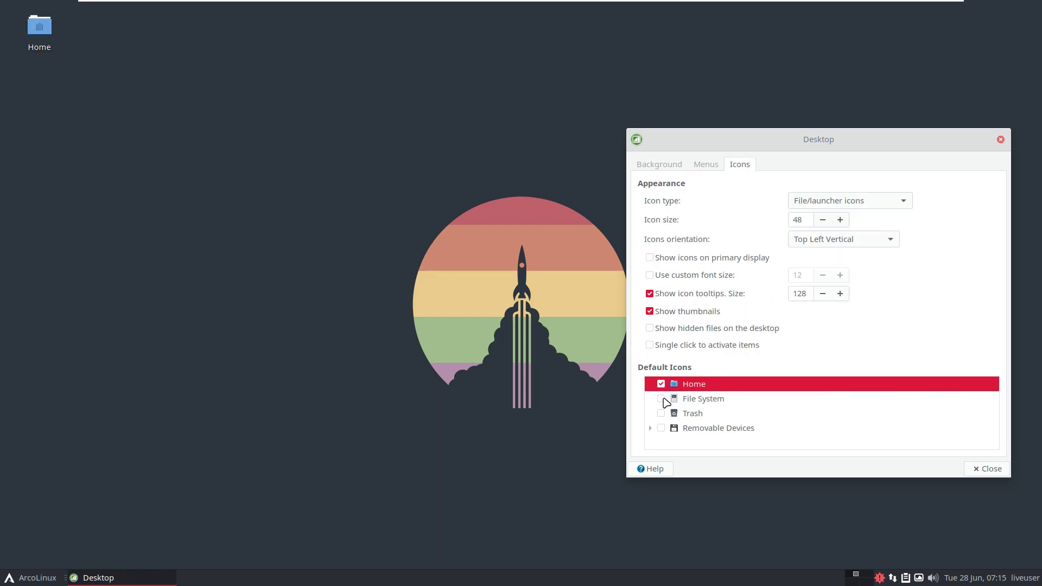
click(661, 399)
click(661, 414)
click(661, 428)
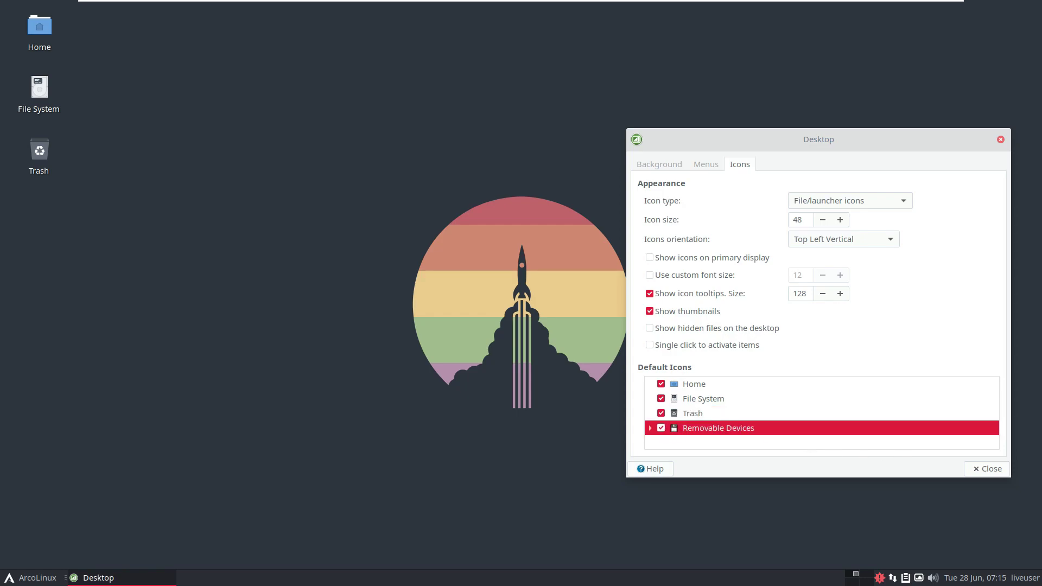
click(988, 468)
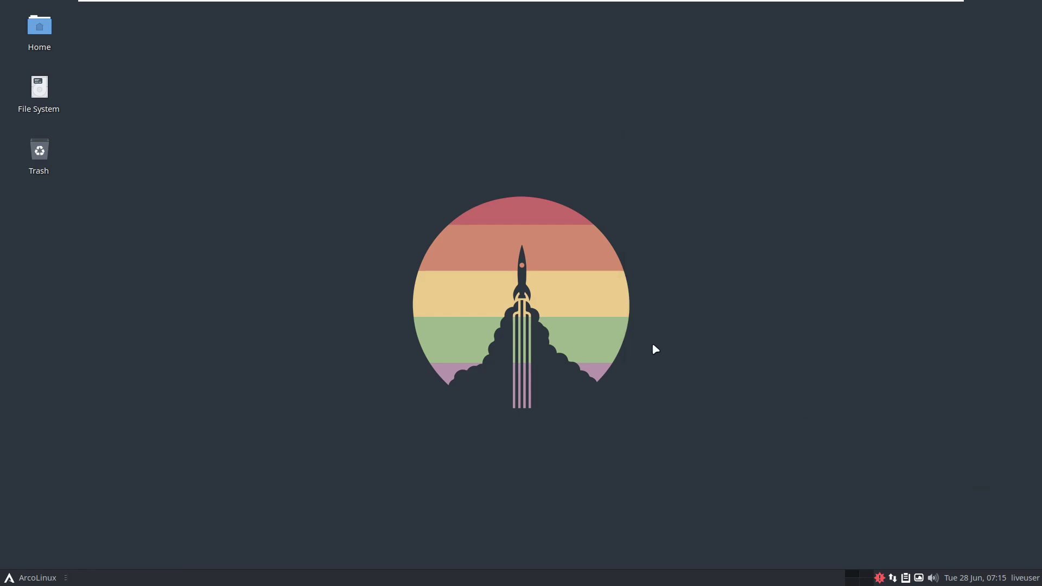
right_click(39, 42)
click(198, 162)
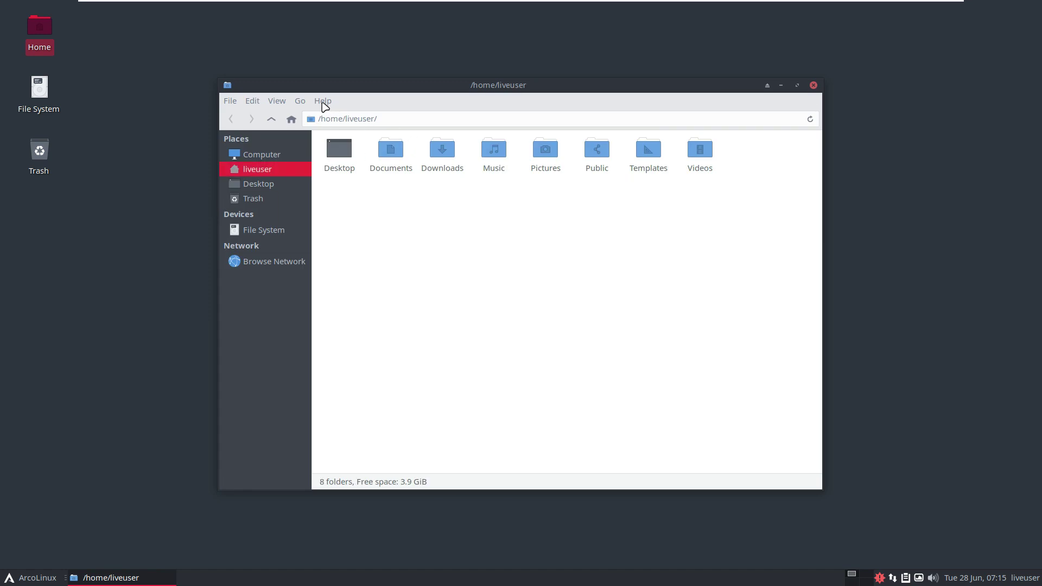
click(323, 101)
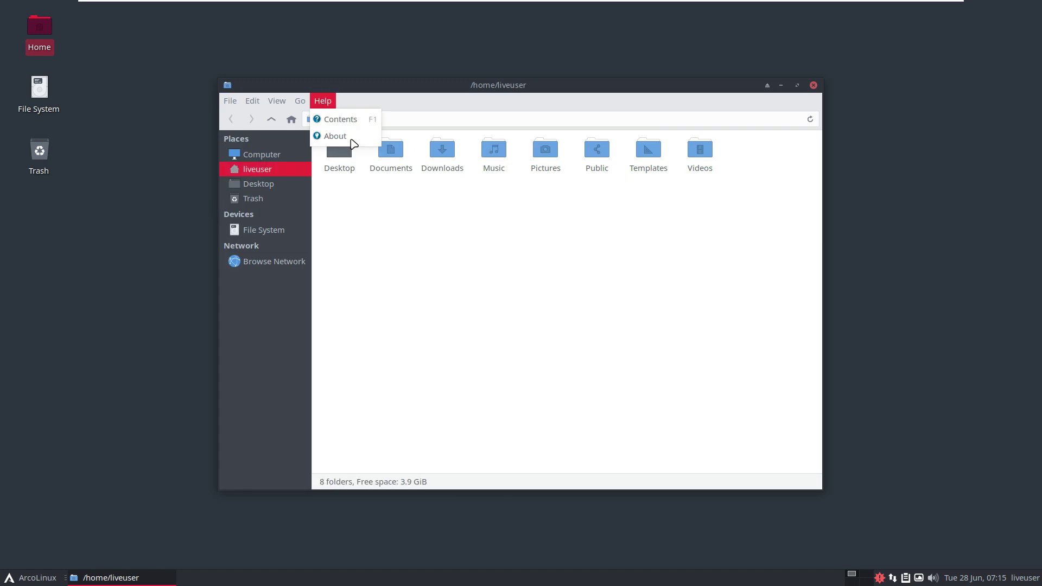
click(334, 136)
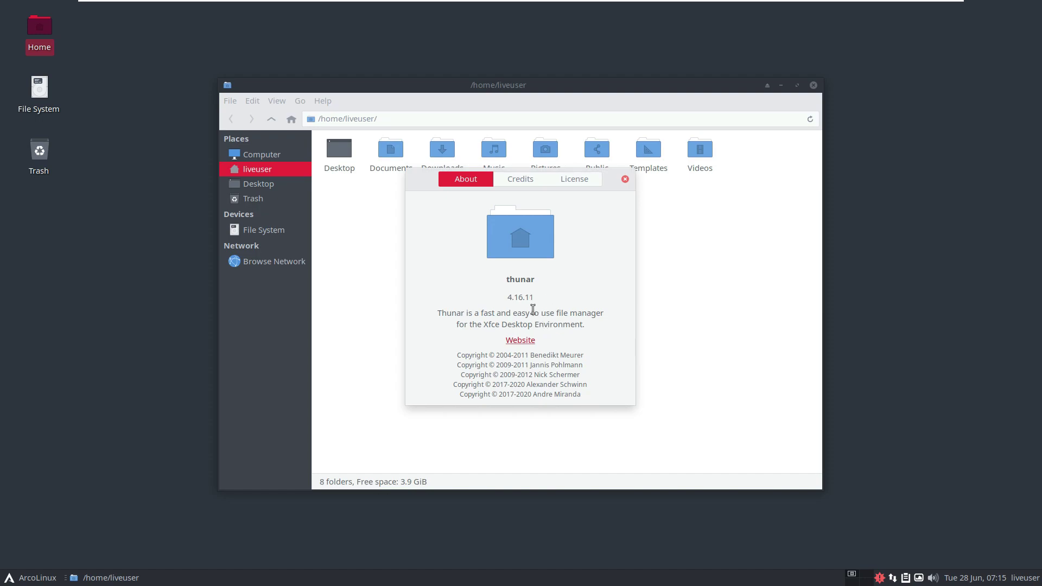
drag(535, 297, 467, 297)
click(626, 179)
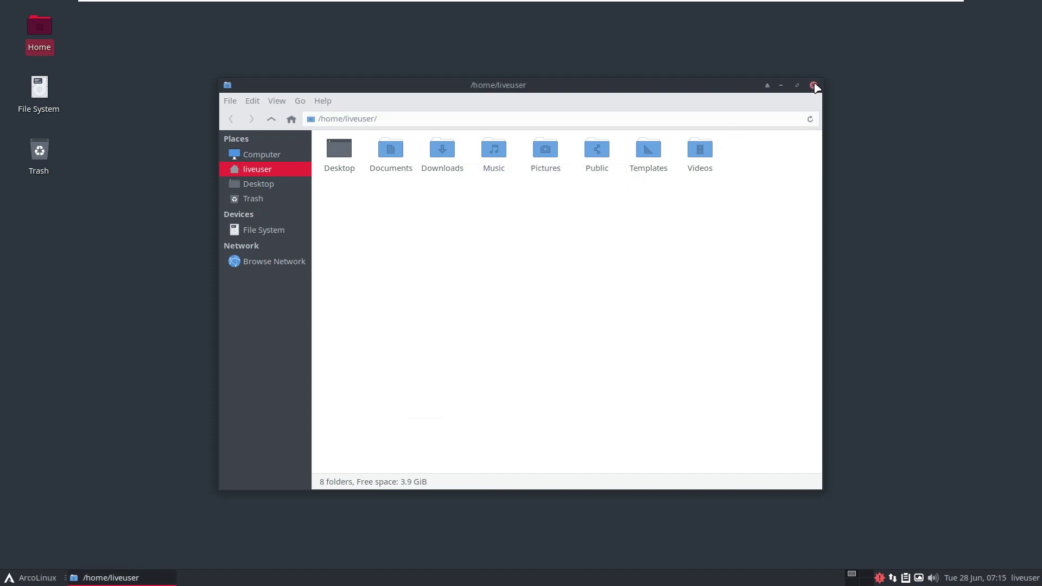
click(814, 86)
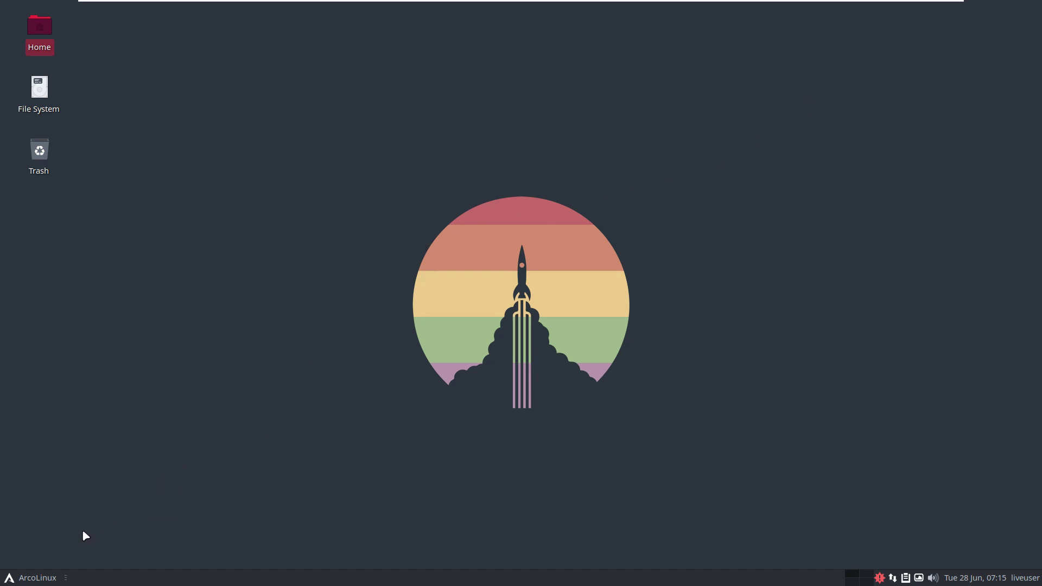
Launch Add/Remove Software from the Whisker Menu's System category.
click(38, 578)
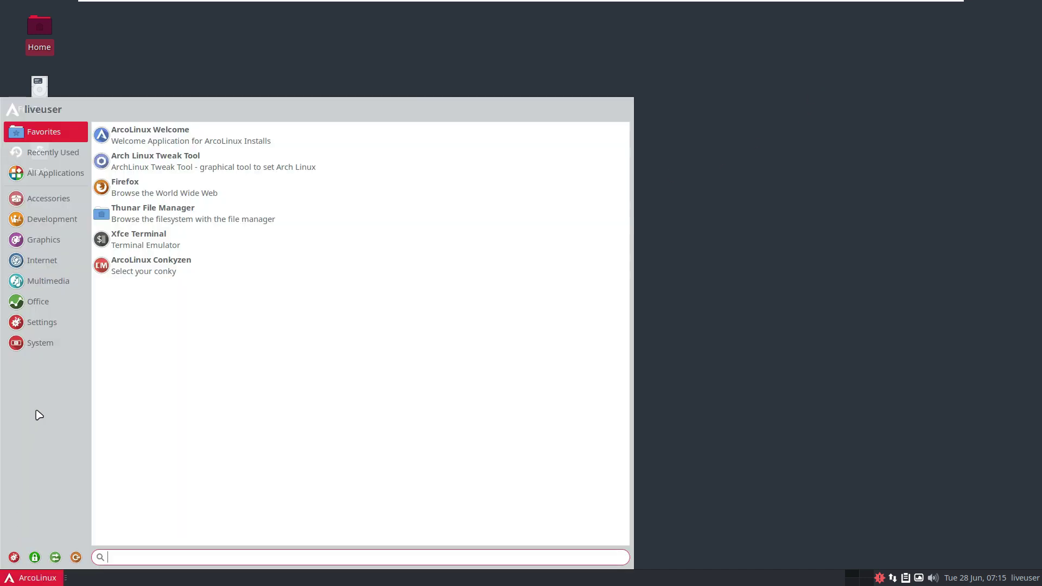
click(50, 350)
scroll(302, 291, down, 1)
scroll(303, 291, up, 1)
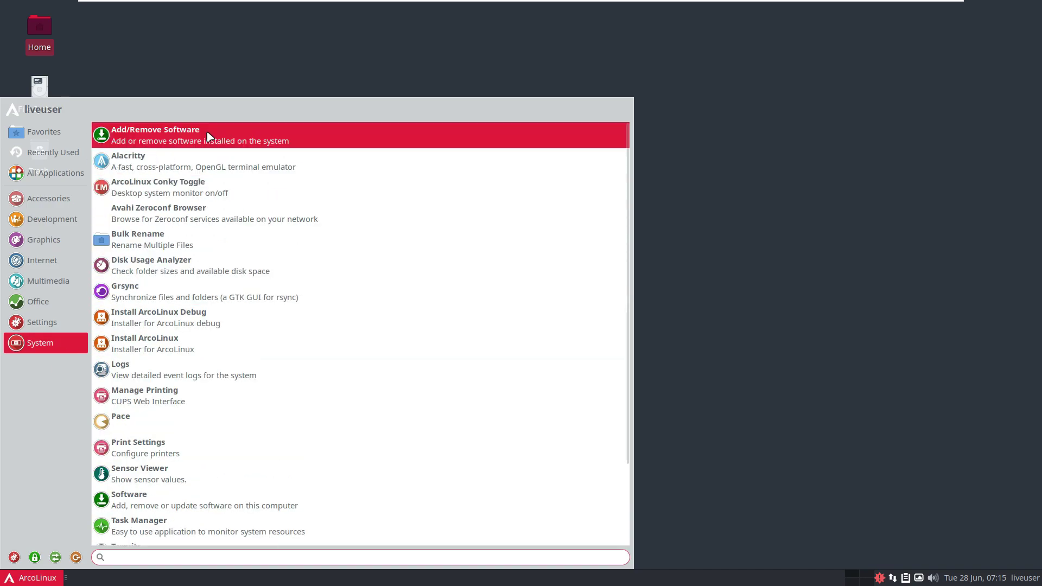
click(210, 136)
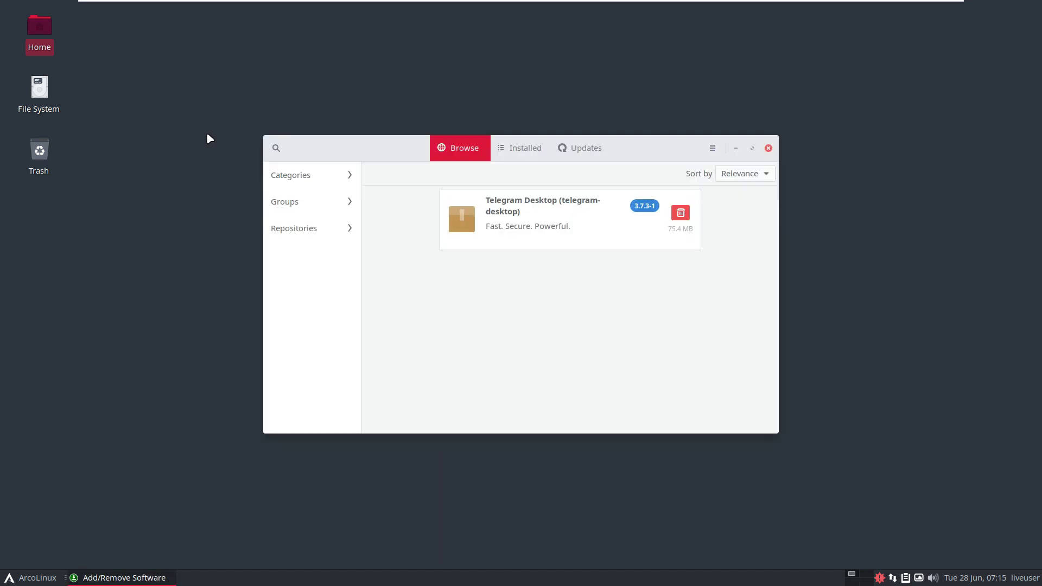
Check the Pamac version in its About dialog, then maximize the window.
click(716, 148)
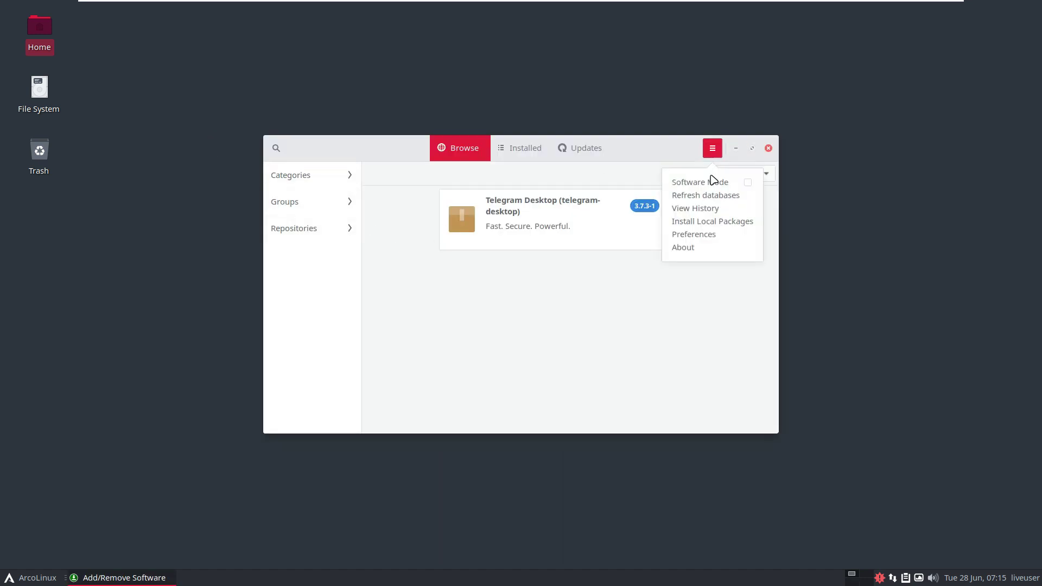
click(711, 246)
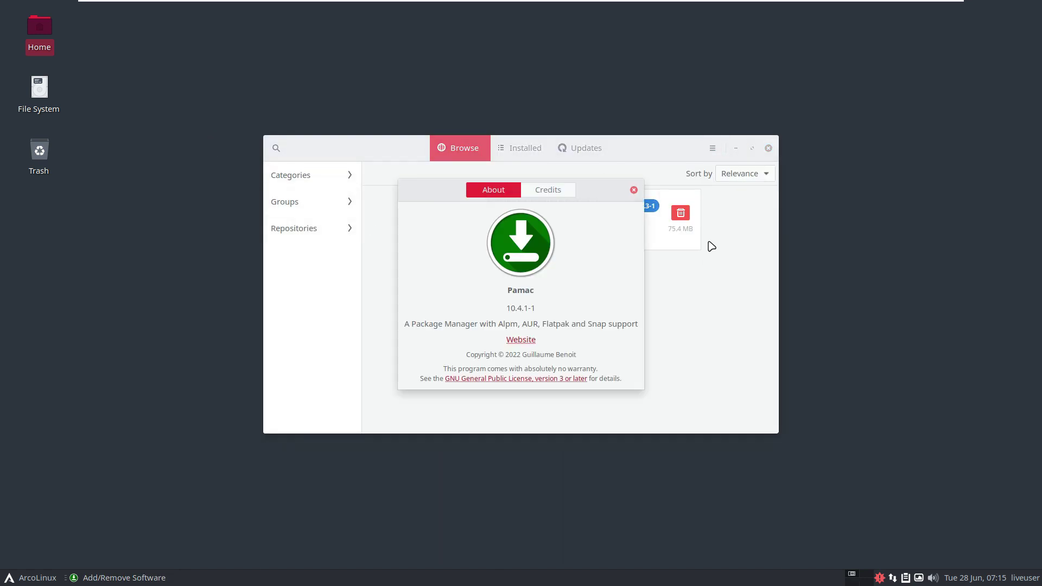
click(634, 191)
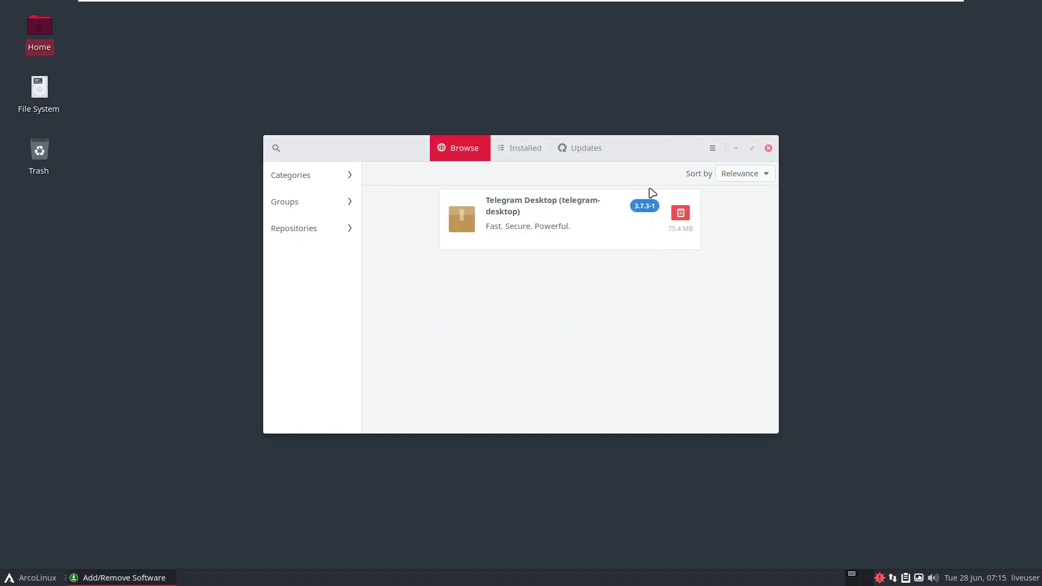
click(752, 148)
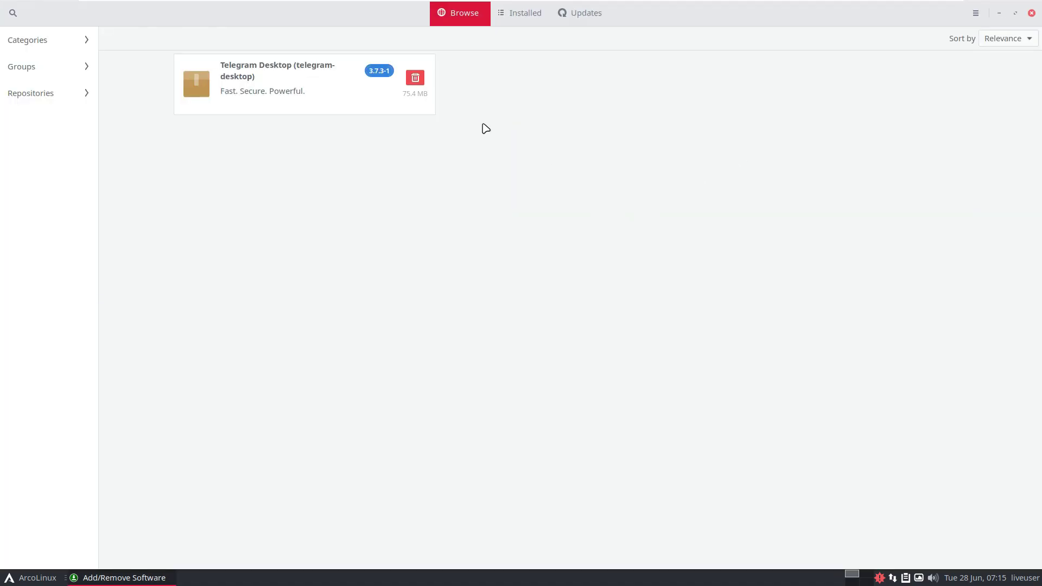
Scroll through the installed packages list, then start checking for updates.
click(511, 24)
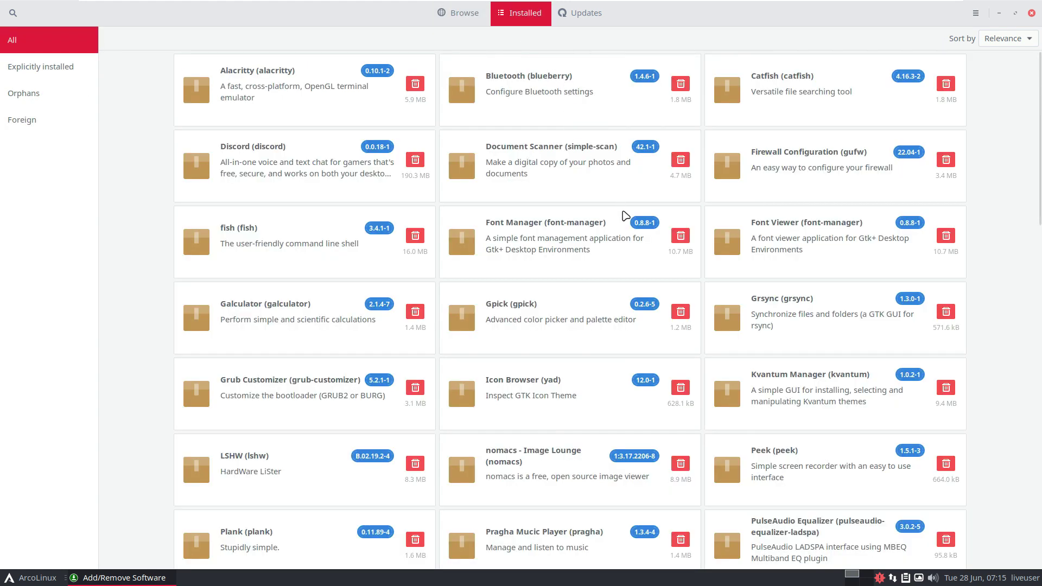
scroll(679, 301, down, 1)
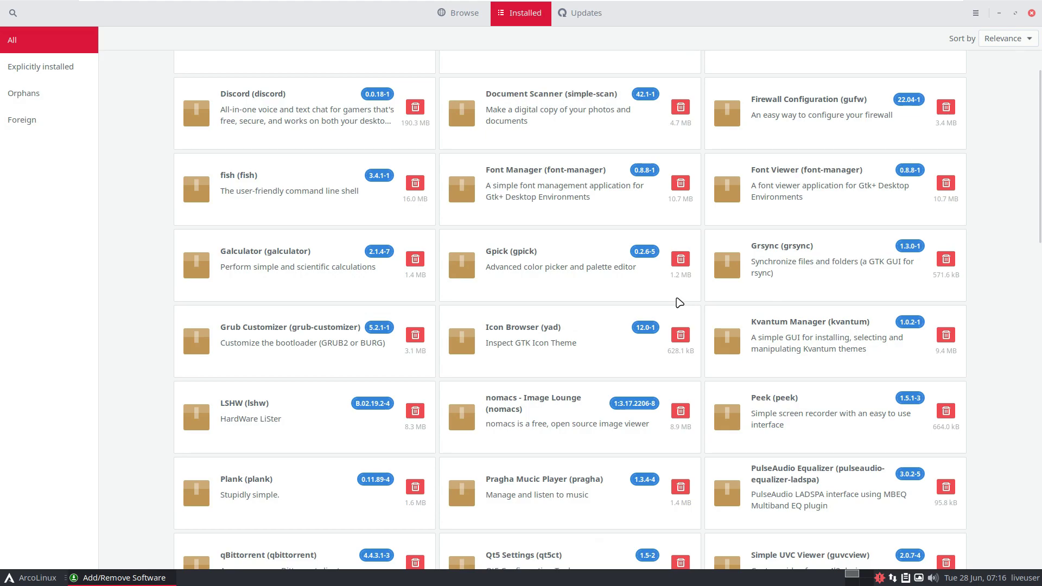
scroll(678, 302, down, 2)
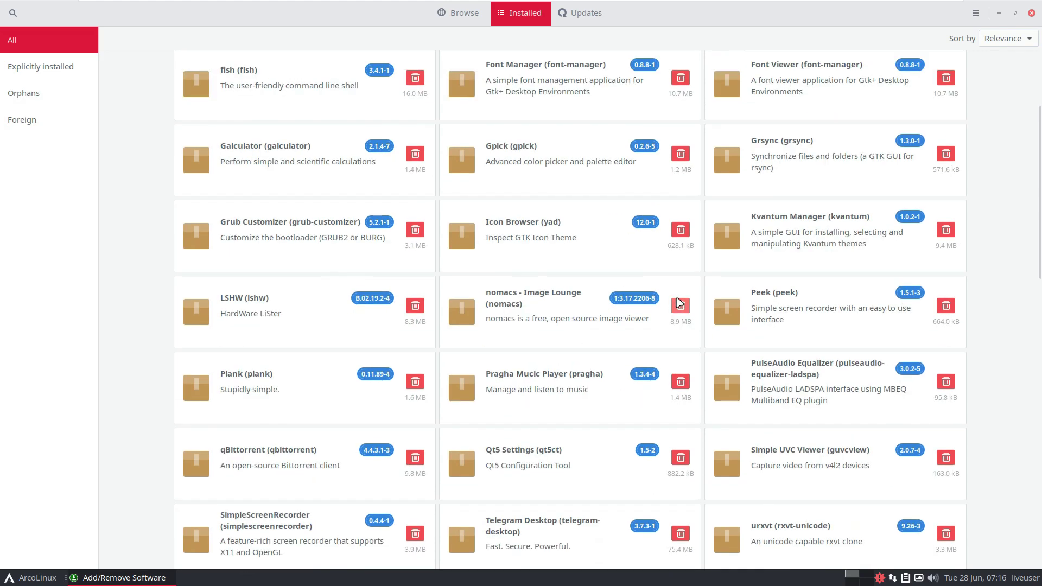
scroll(667, 345, down, 5)
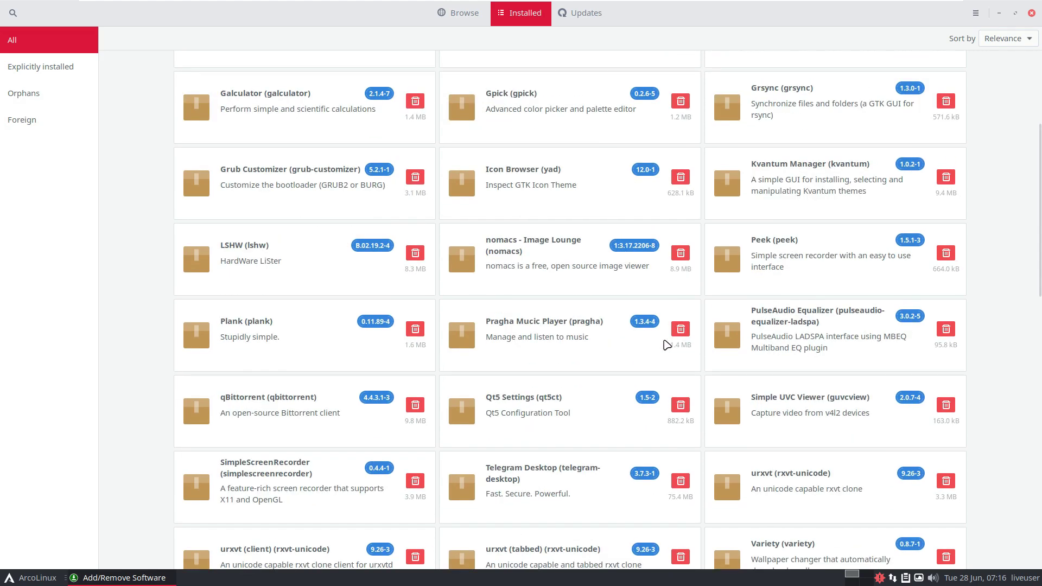
scroll(667, 345, down, 12)
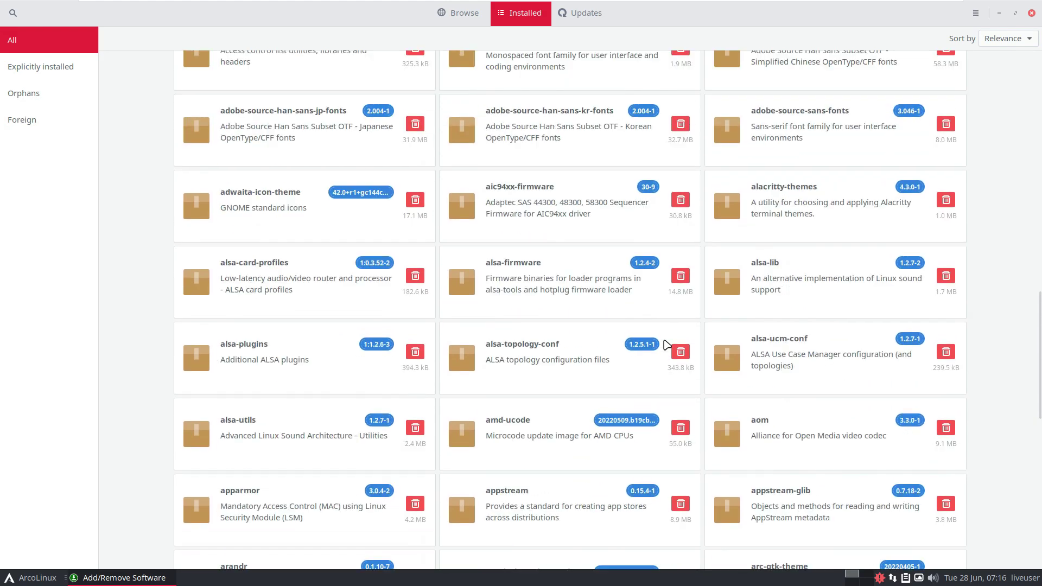
scroll(667, 345, up, 18)
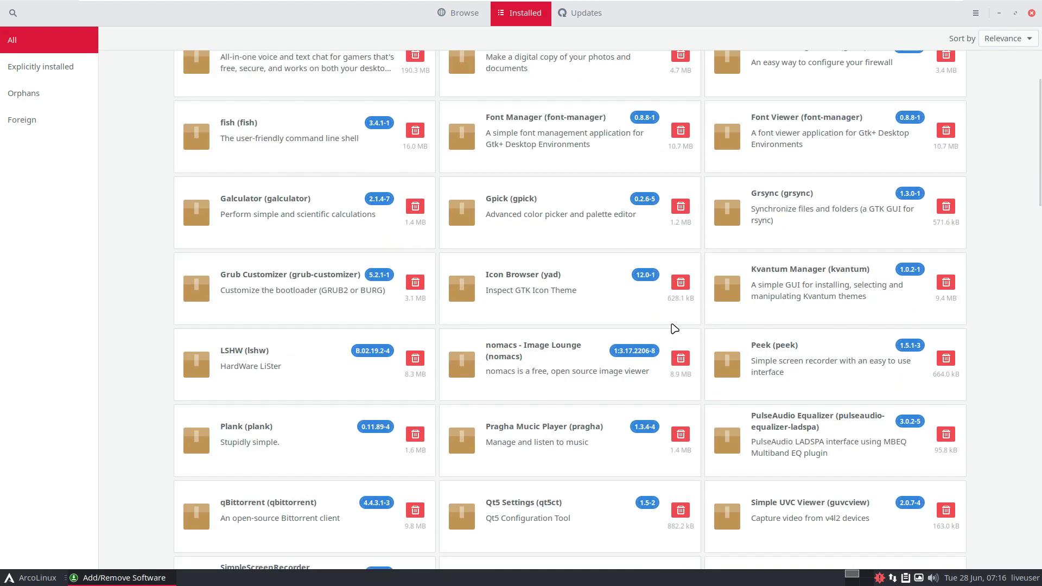
click(591, 14)
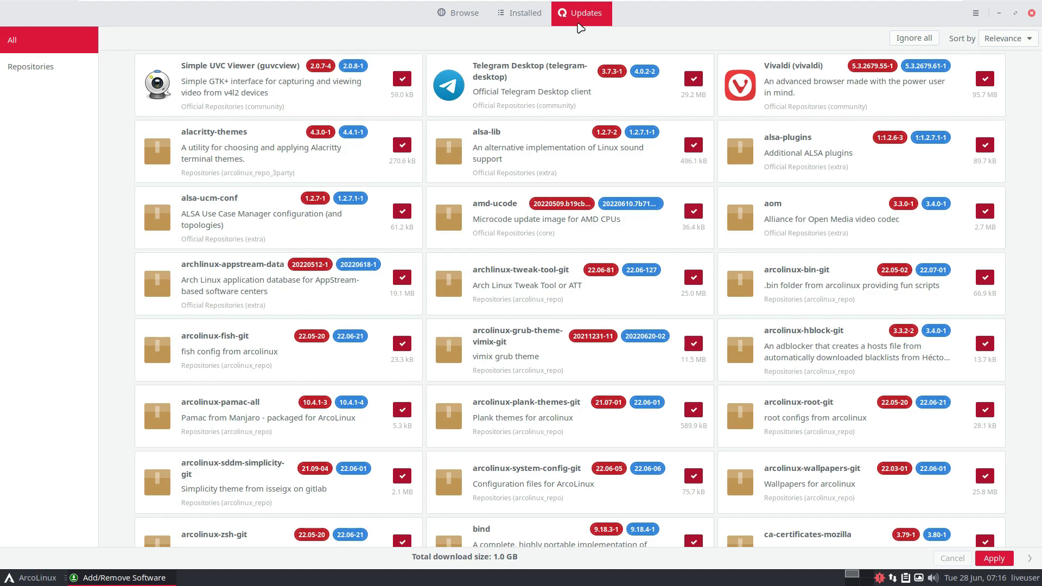
Scroll through the 1.0 GB of pending updates without applying them, then close Pamac.
scroll(471, 153, down, 1)
scroll(500, 212, down, 8)
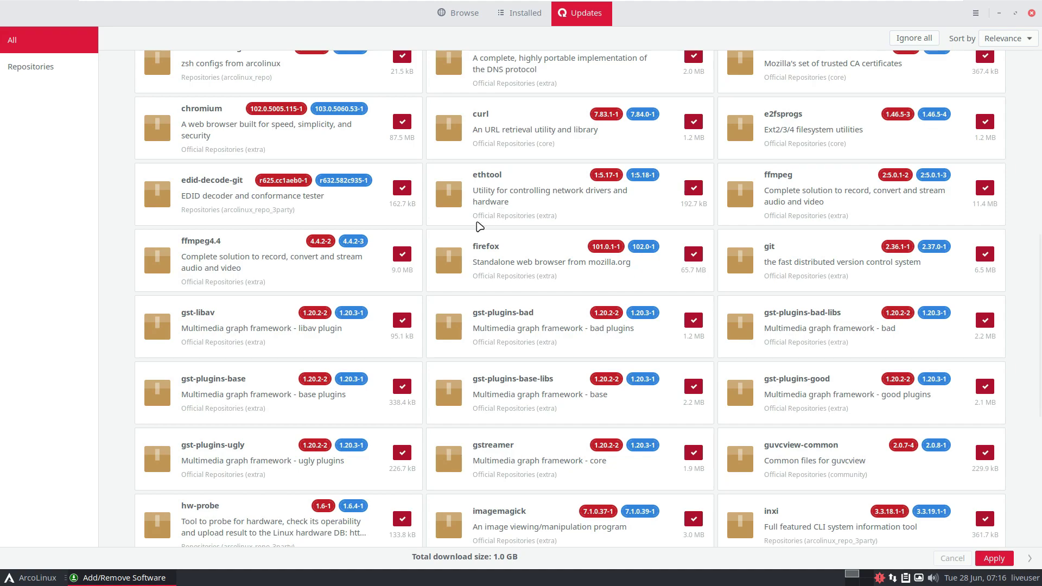
scroll(480, 227, down, 2)
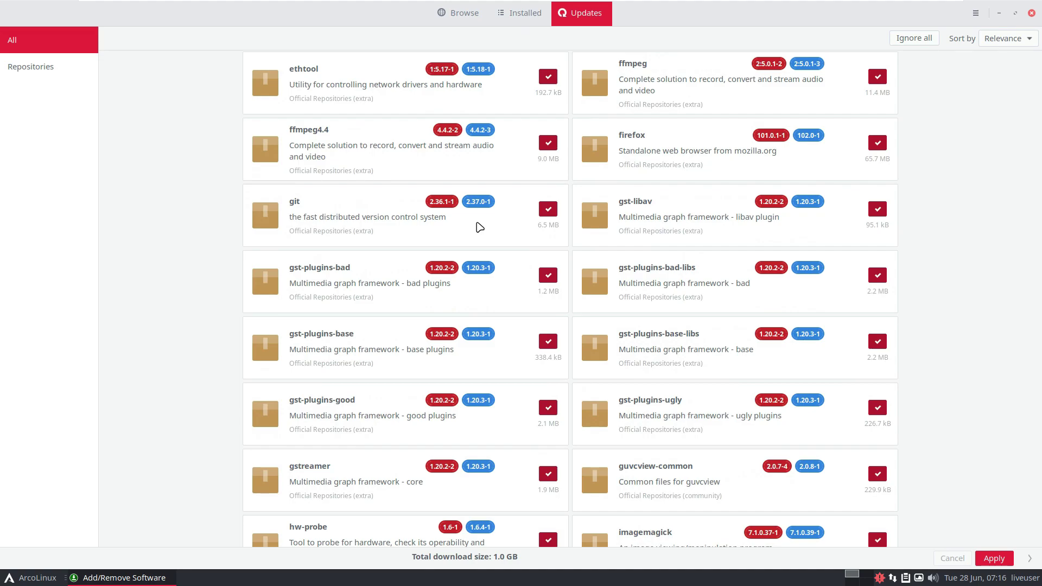
scroll(480, 227, down, 1)
scroll(479, 227, down, 1)
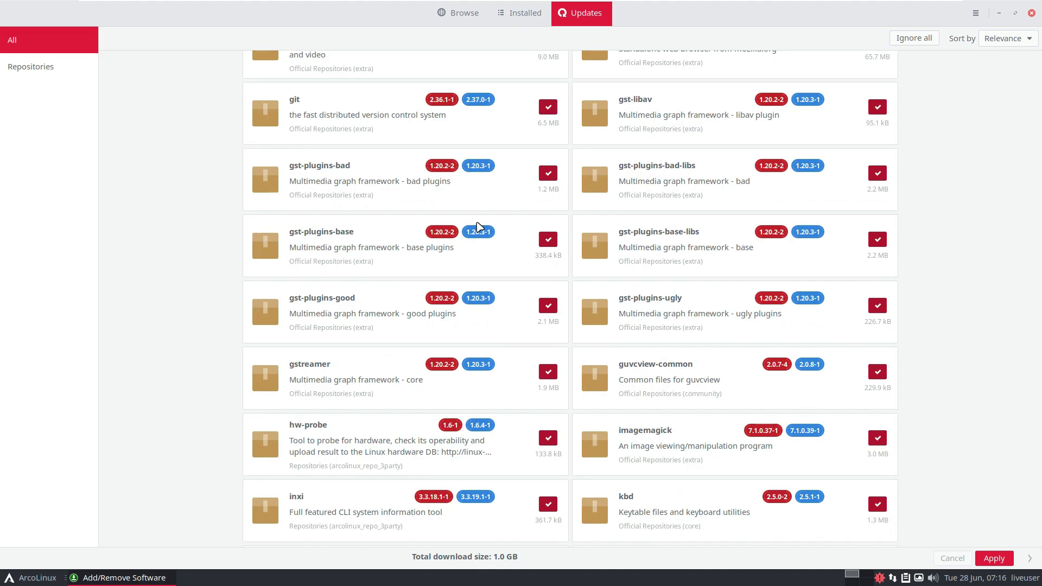
scroll(479, 227, down, 2)
scroll(480, 227, down, 4)
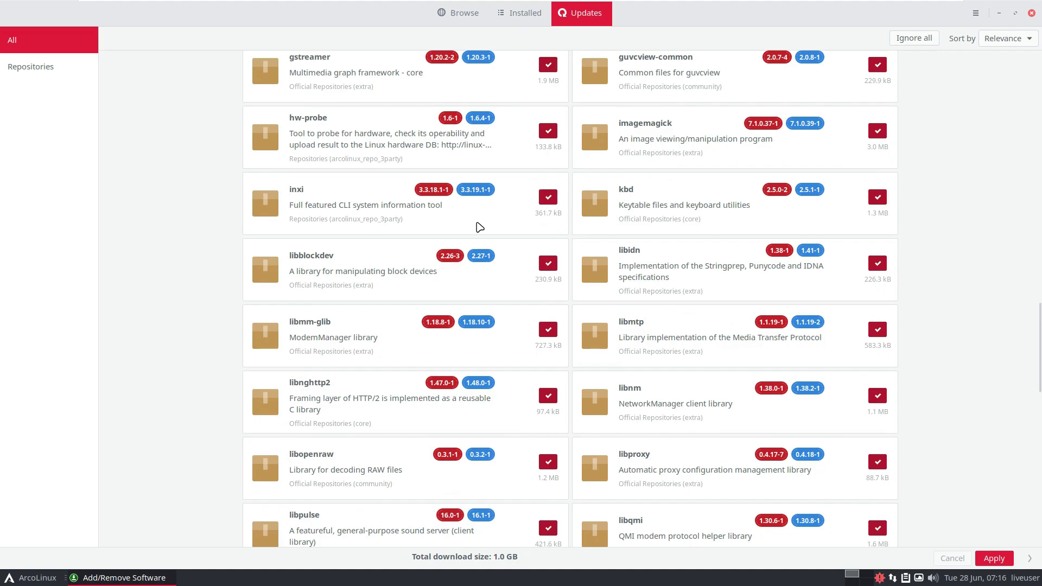
scroll(480, 226, down, 4)
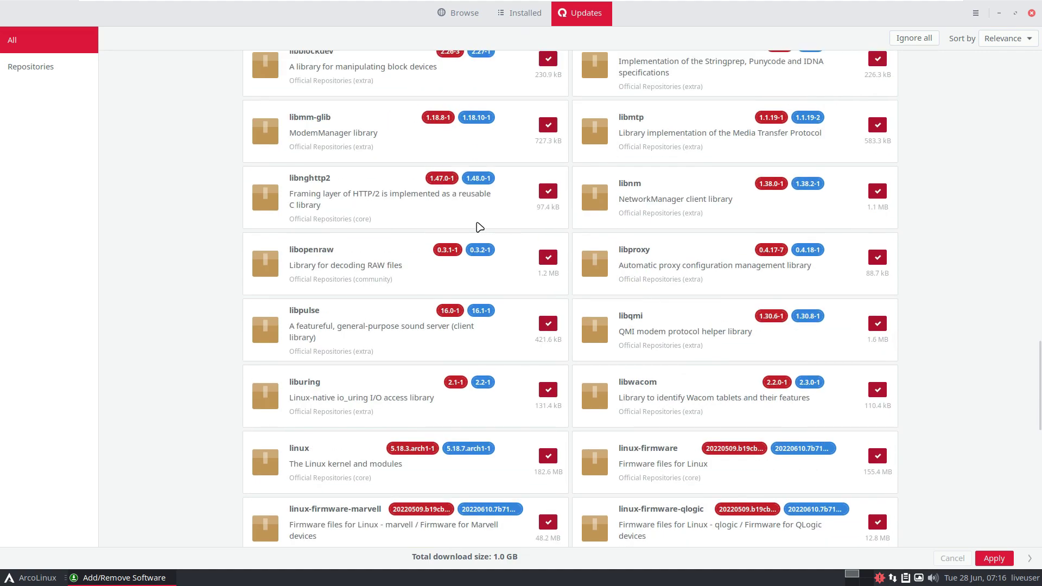
scroll(480, 227, down, 1)
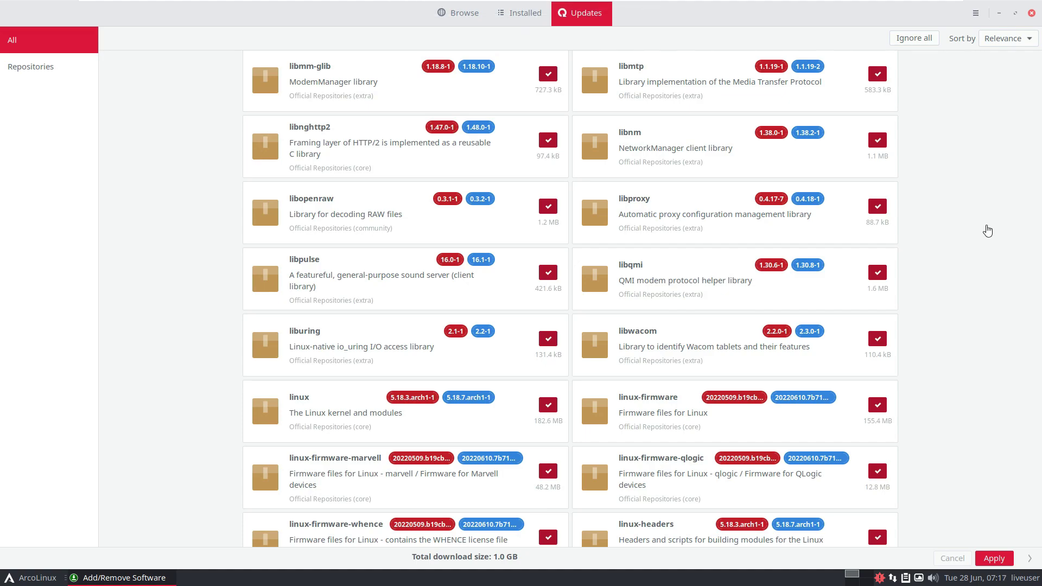
scroll(963, 246, down, 1)
scroll(962, 246, down, 15)
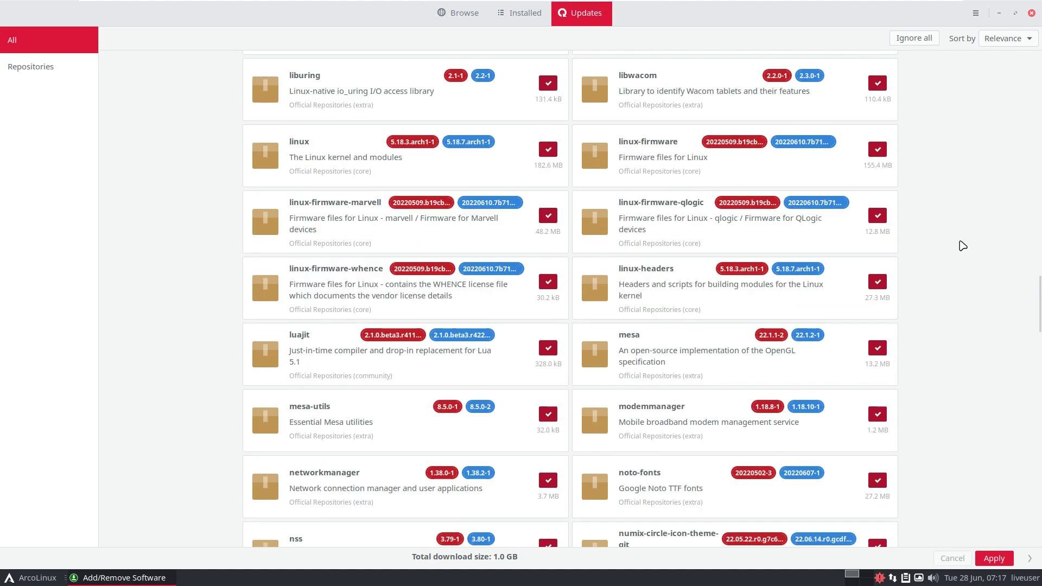
scroll(963, 246, down, 3)
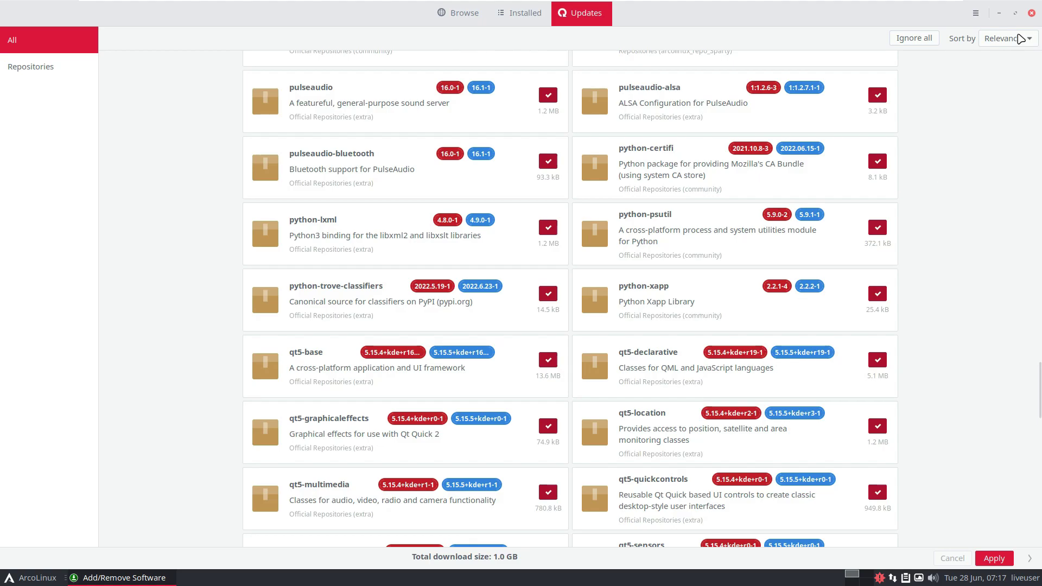
click(1031, 15)
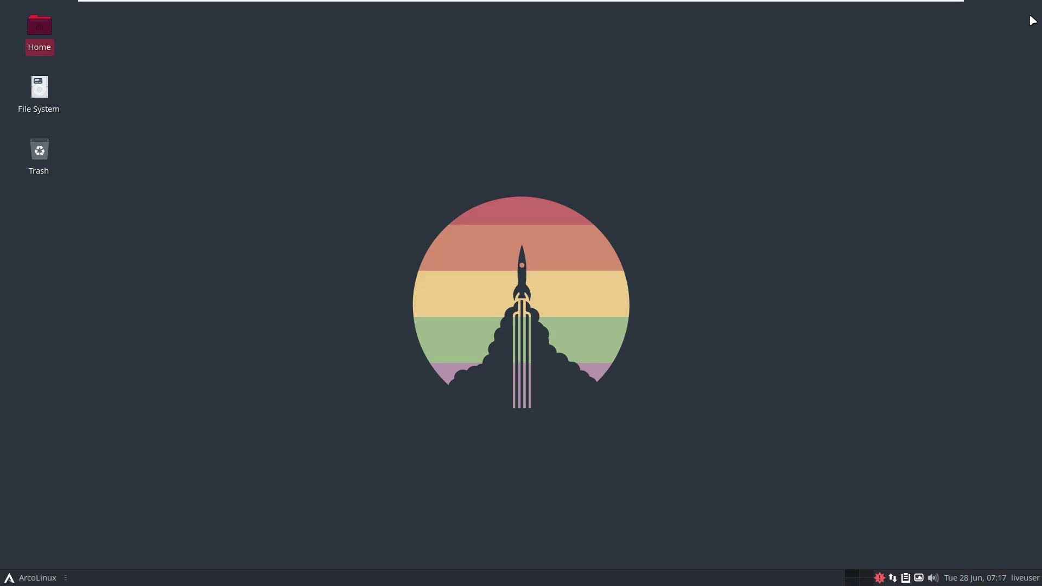
Log out of the live session via the Whisker Menu, then choose Shutdown on the login screen.
click(36, 579)
click(46, 342)
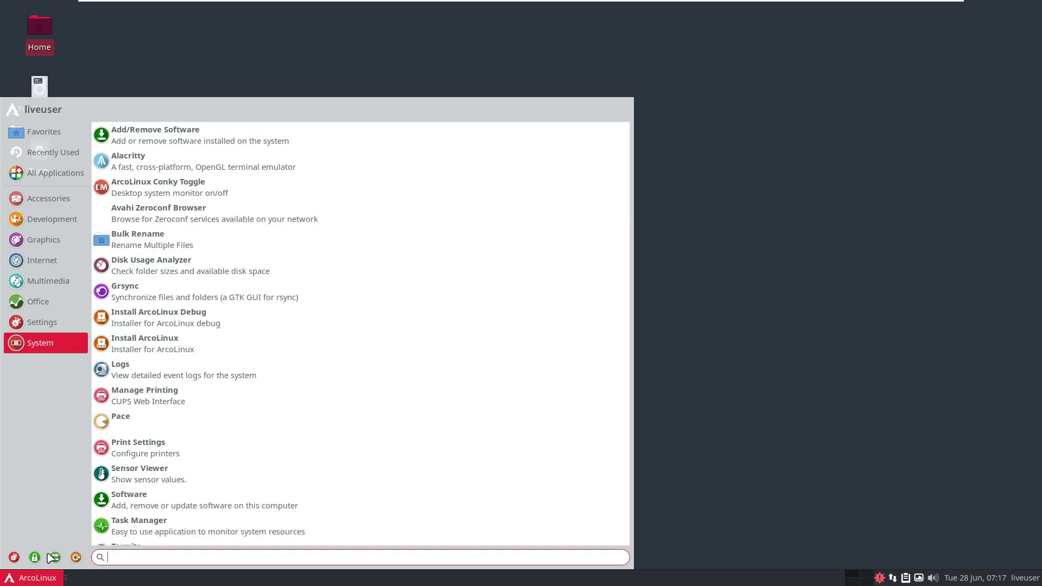
click(53, 557)
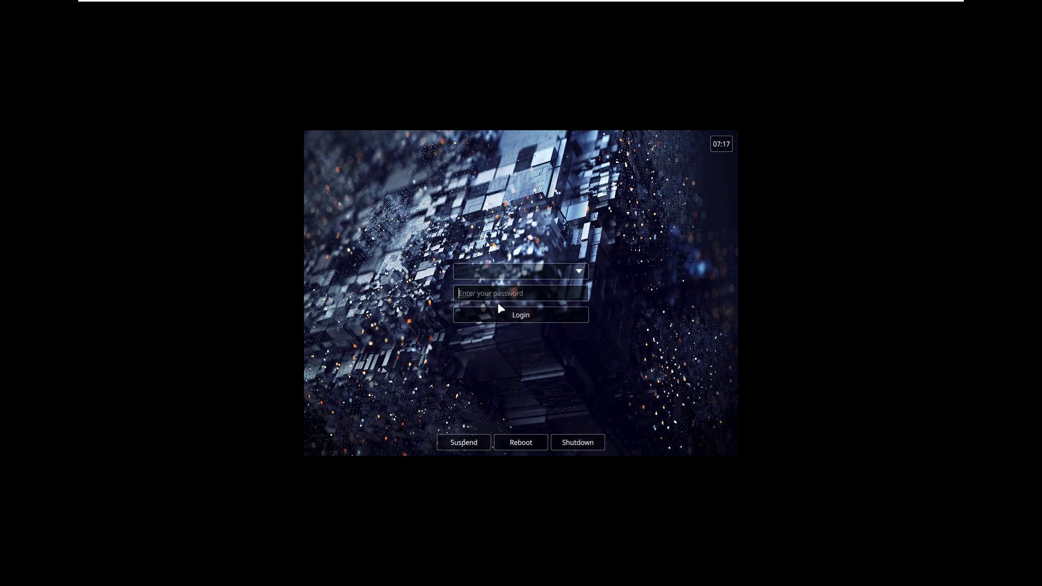
click(568, 442)
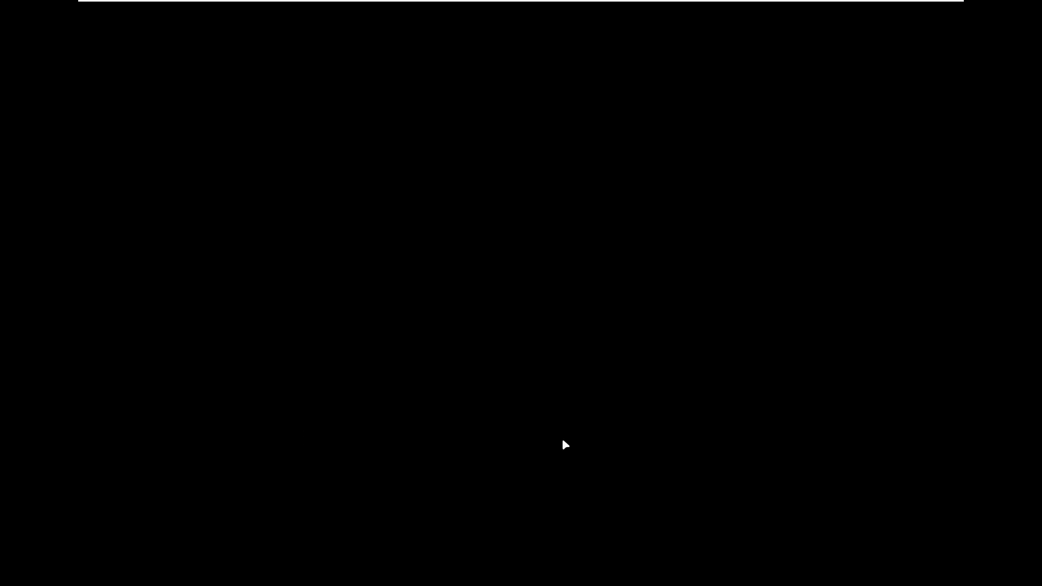